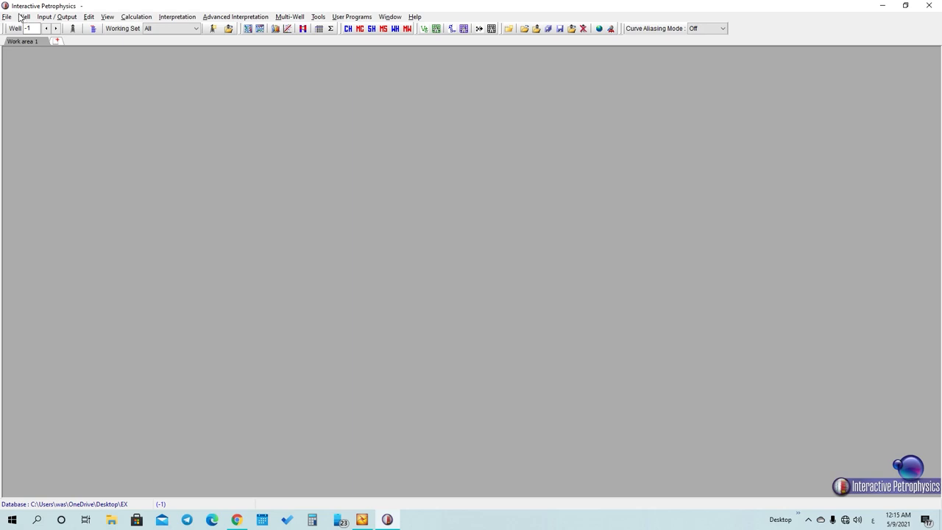
Create a new well named BU1, leaving its depth, step and units fields empty.
click(22, 17)
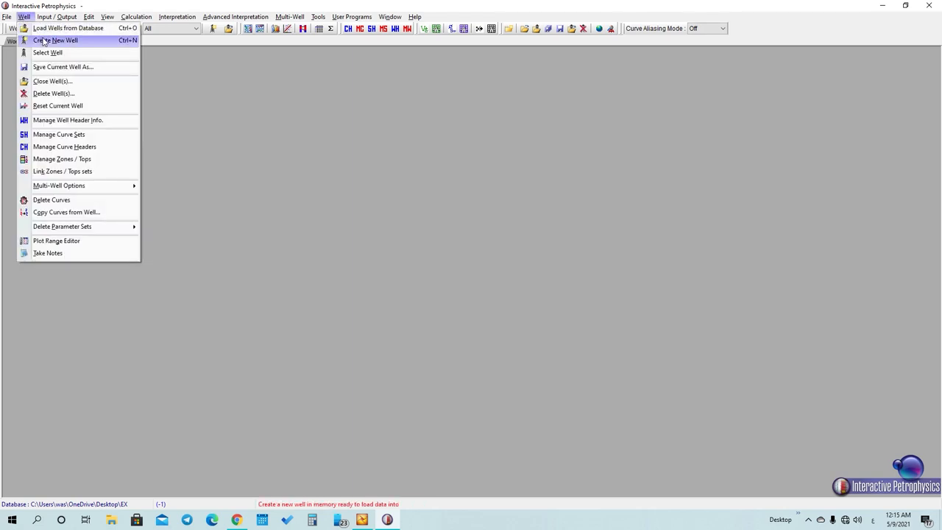
click(43, 41)
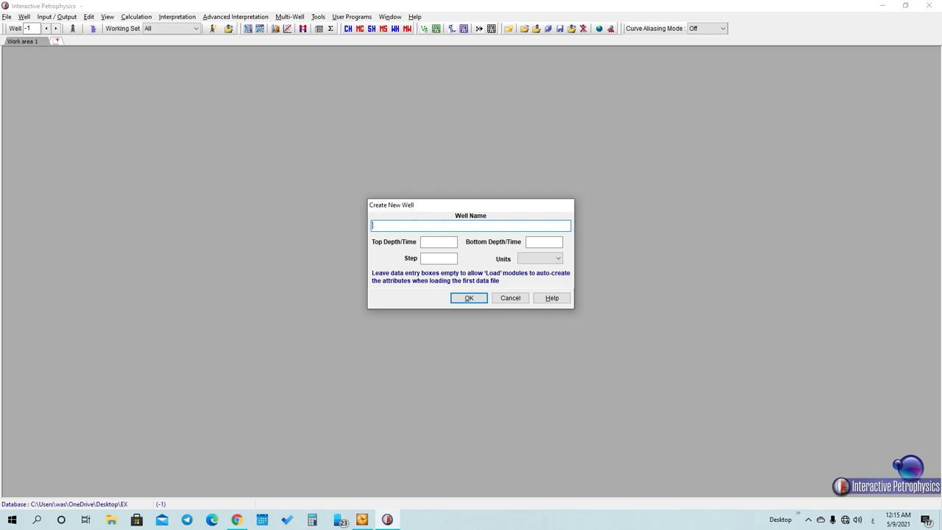
key(alt+shift)
click(458, 298)
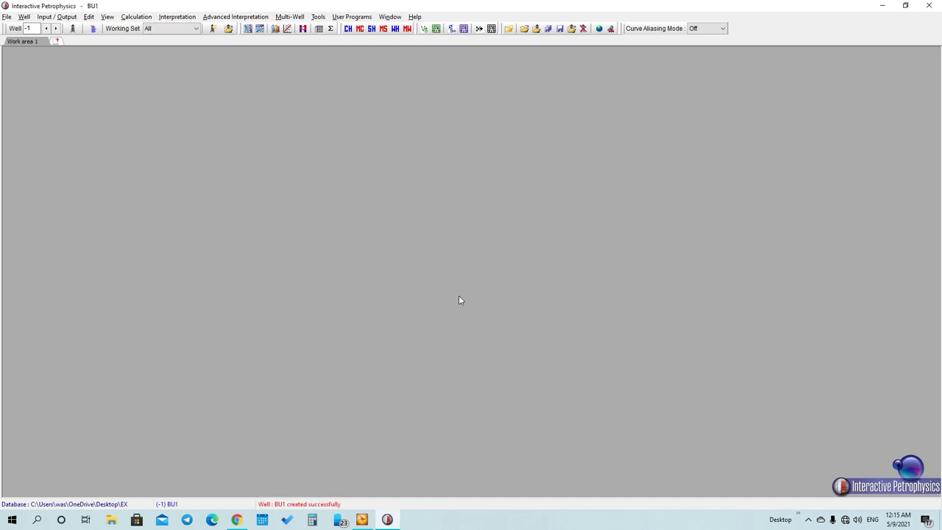
Load all curves from the LAS file BU#1 in D:\Integrated Reservoir Management\Buzurgan Las into well BU1, then close the loader.
click(69, 17)
mouse_move(95, 31)
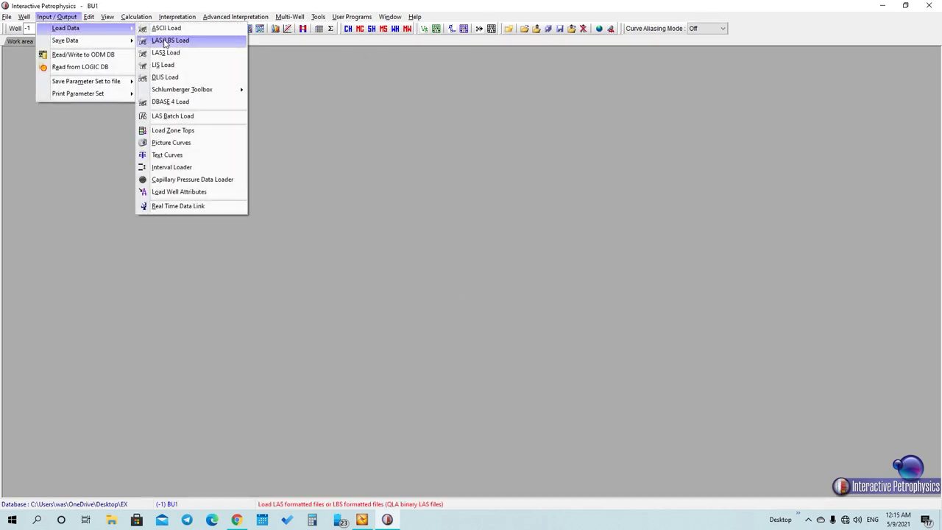
click(215, 43)
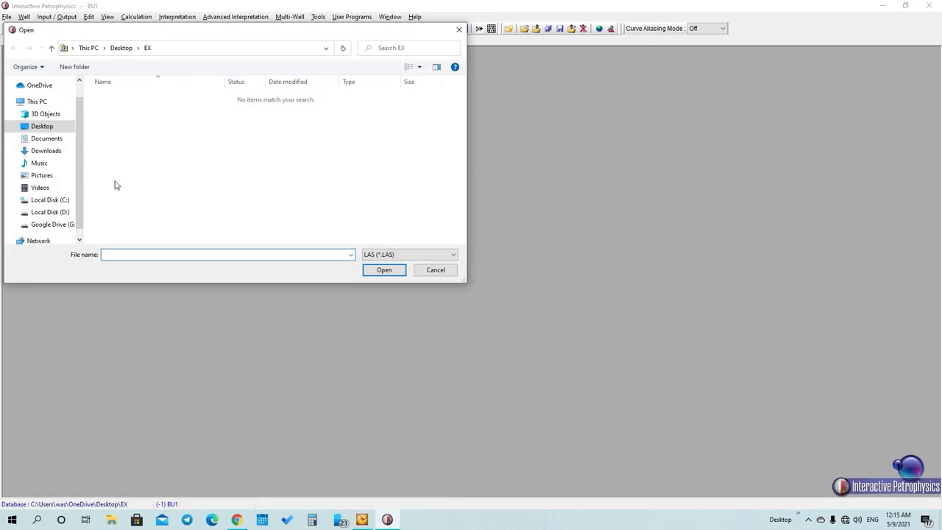
scroll(57, 162, down, 1)
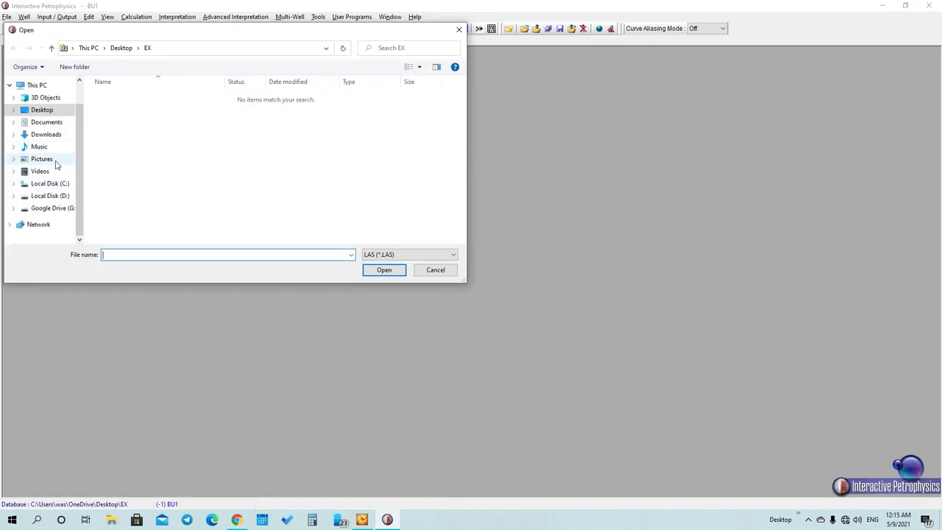
click(57, 196)
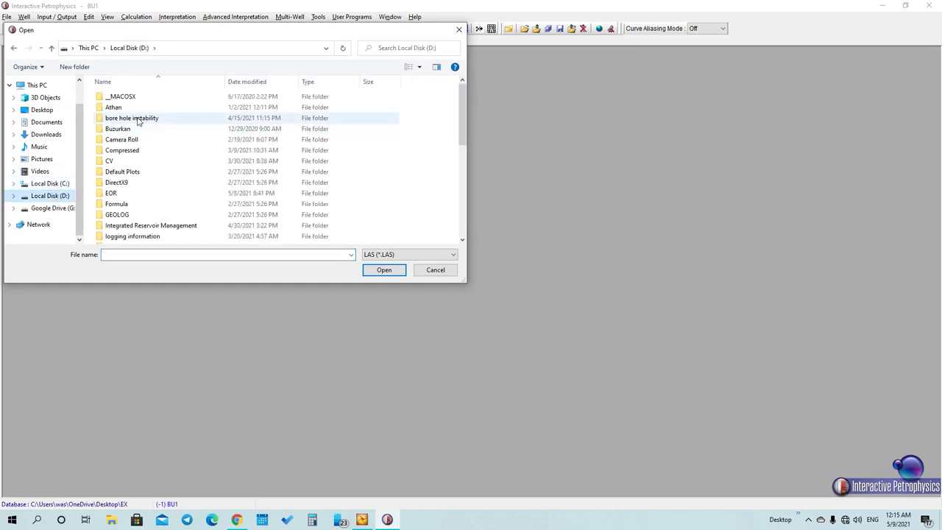
double_click(132, 226)
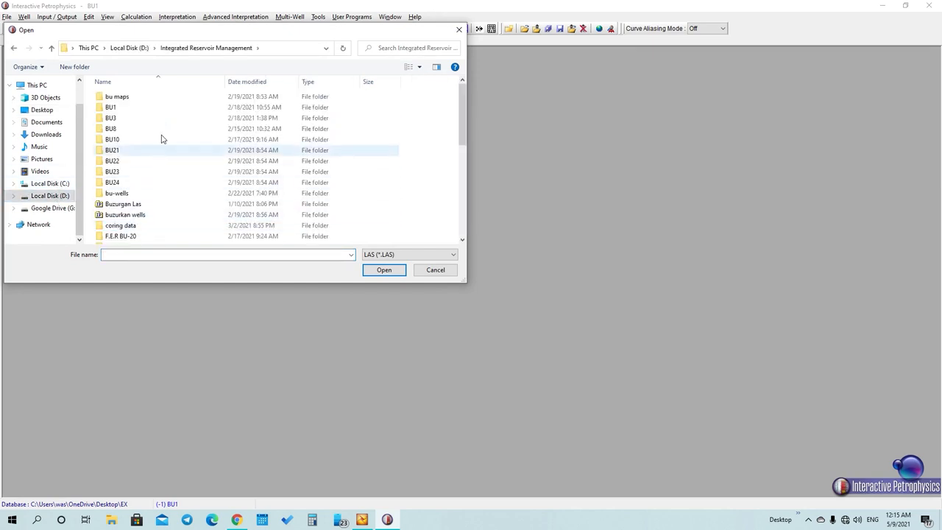
double_click(138, 204)
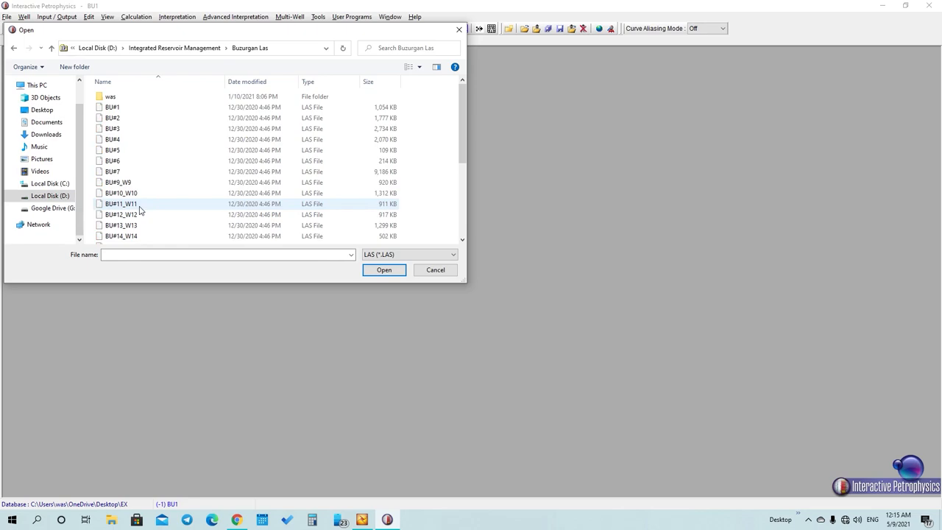
click(177, 108)
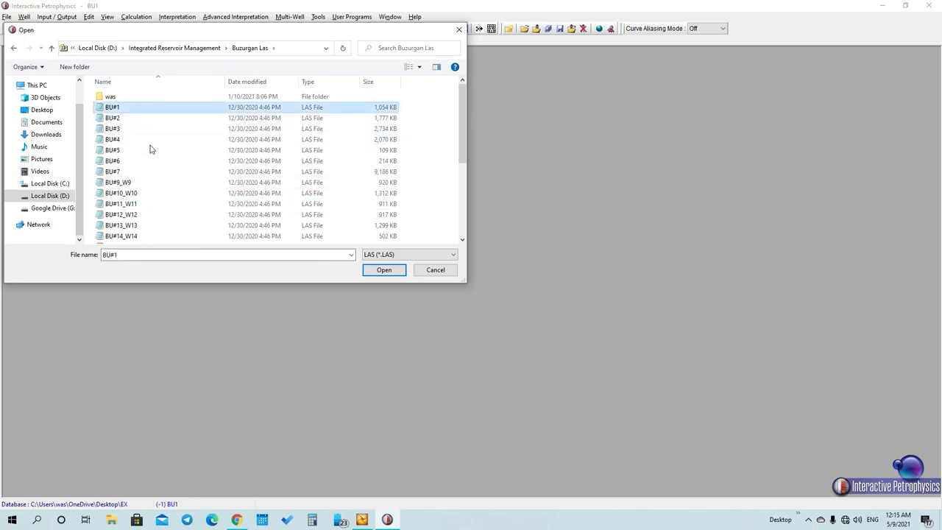
click(374, 272)
click(110, 409)
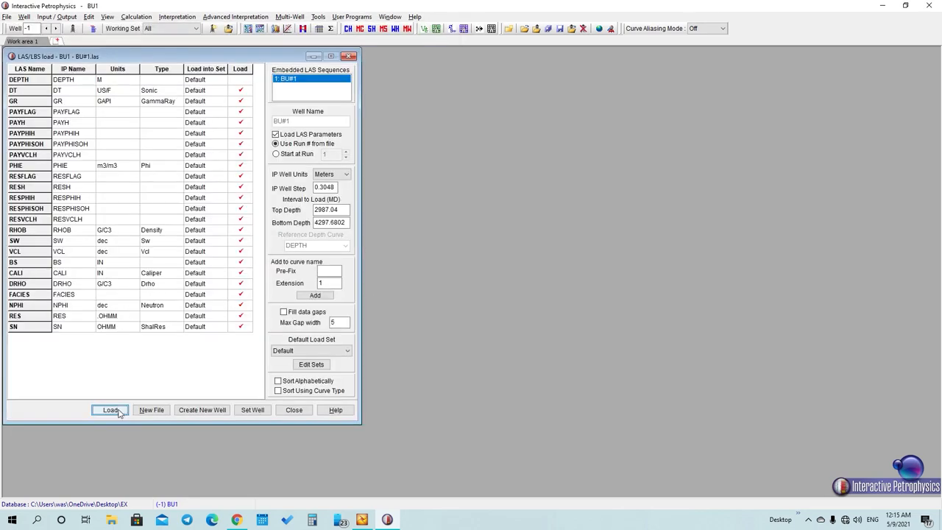
click(349, 56)
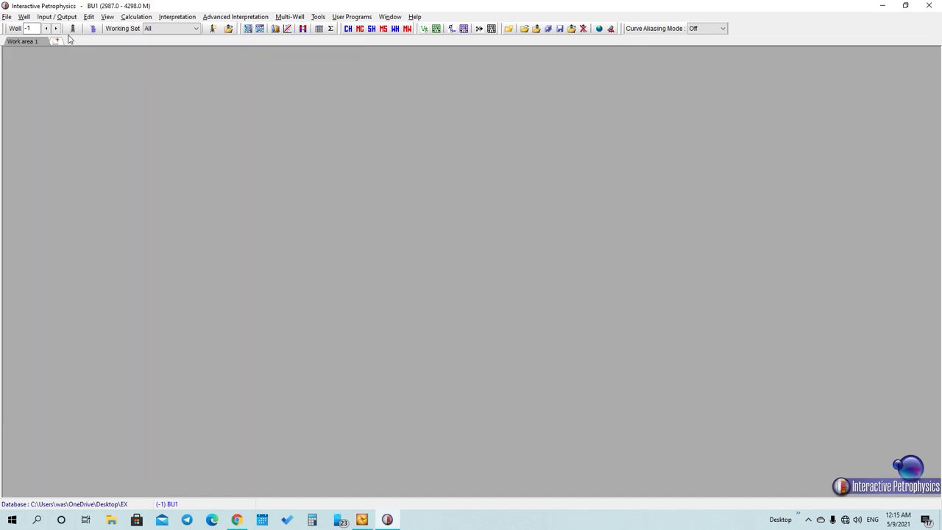
Create a new well named BU2, leaving its depth, step and units fields empty.
click(54, 18)
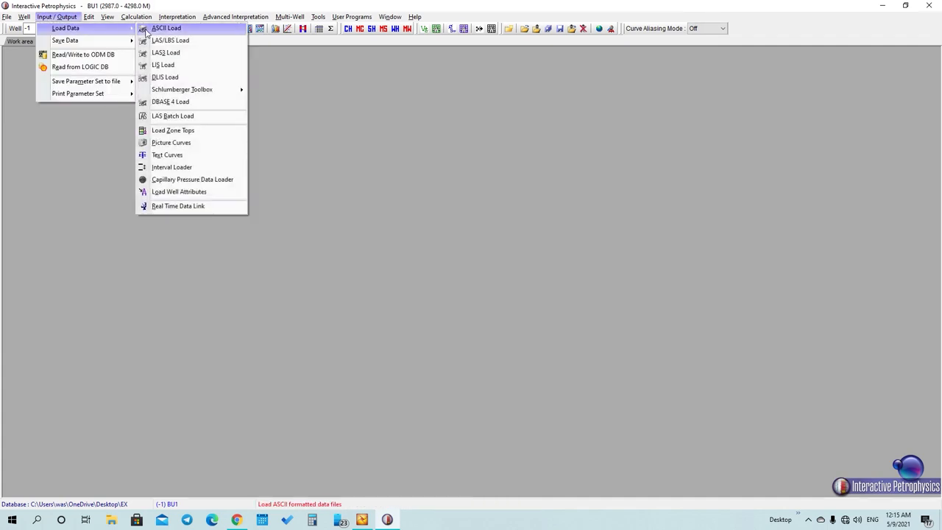
click(24, 69)
click(24, 16)
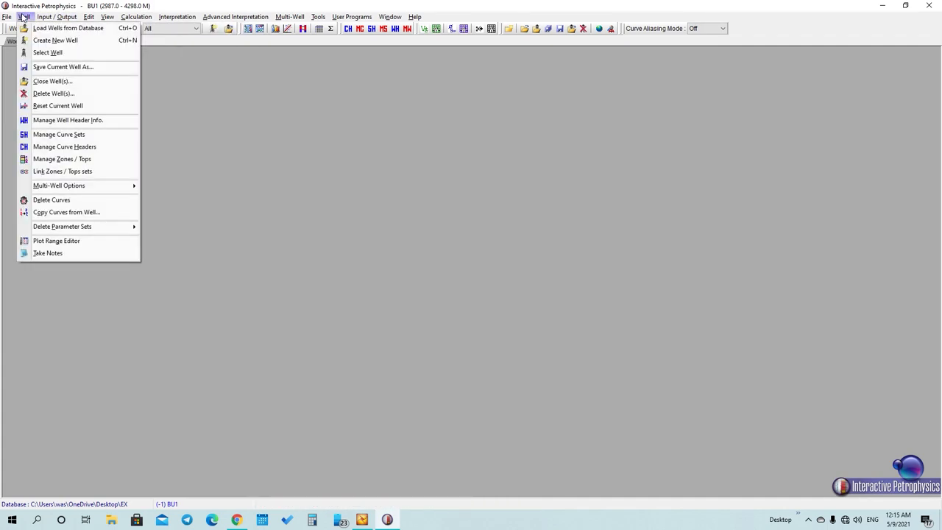
click(81, 42)
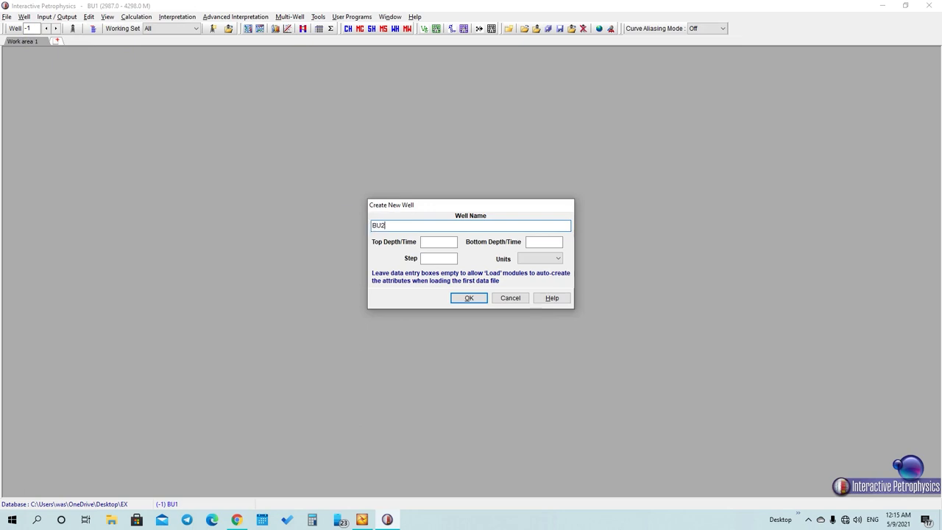
click(465, 298)
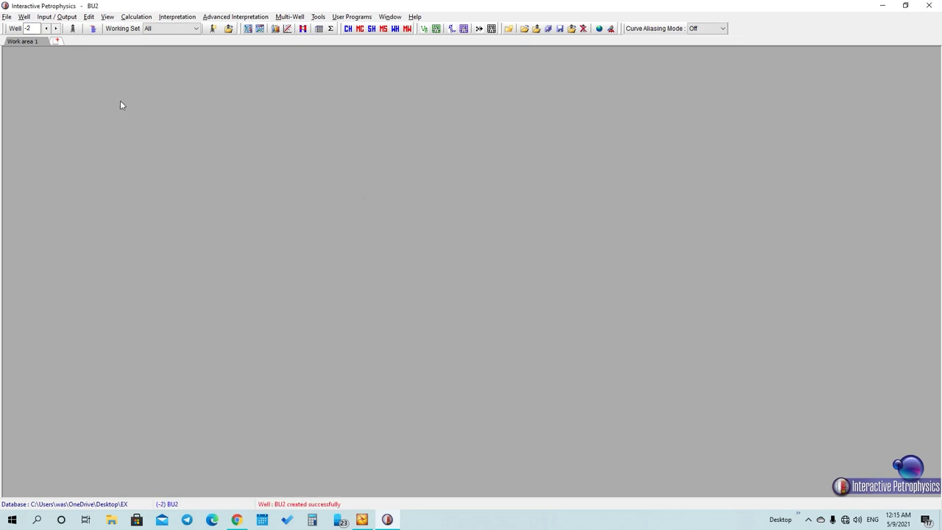
click(57, 16)
mouse_move(110, 28)
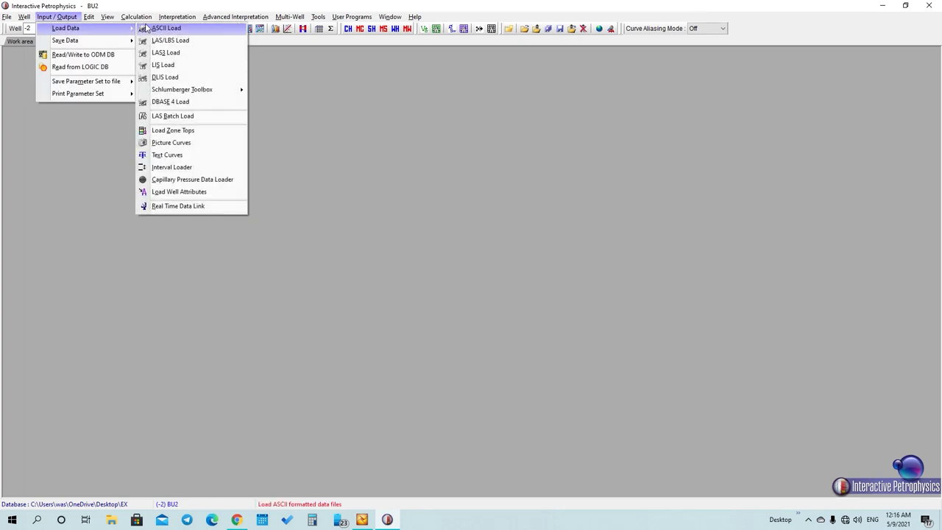
click(156, 40)
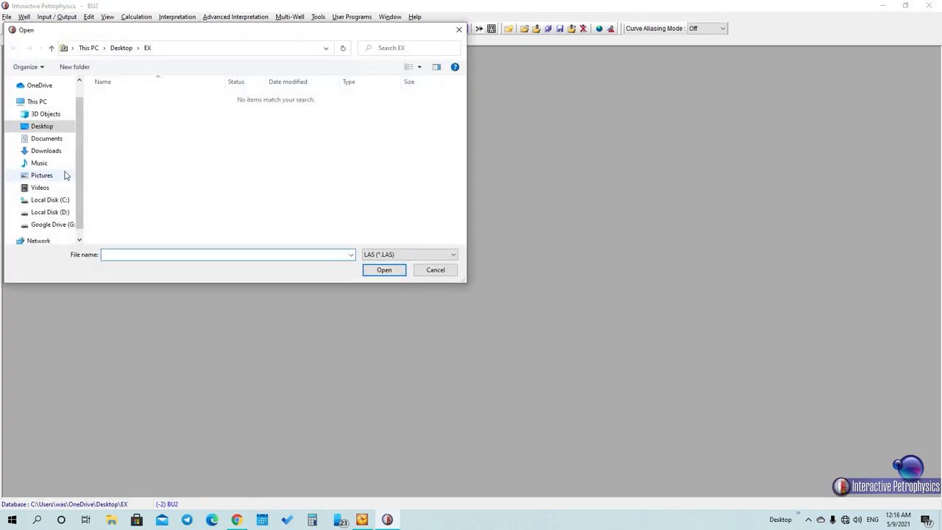
click(55, 214)
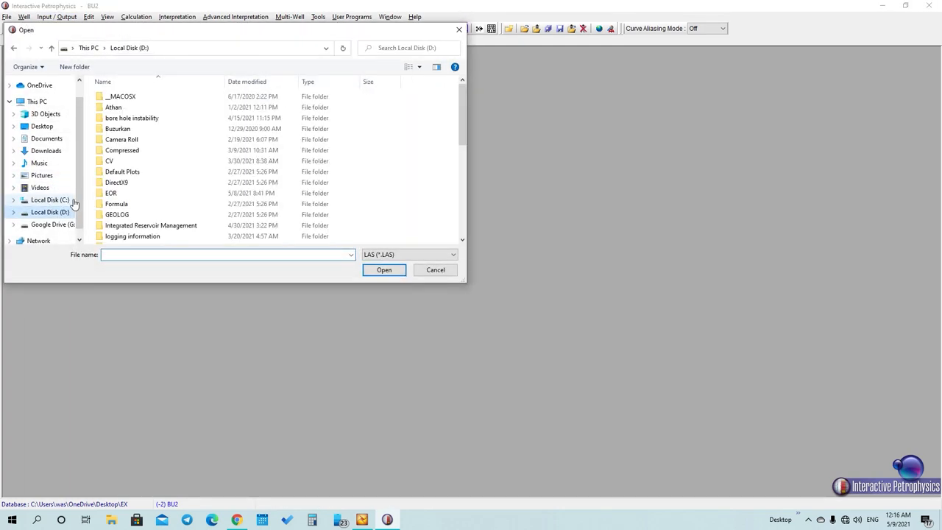
double_click(151, 225)
key(alt+Left)
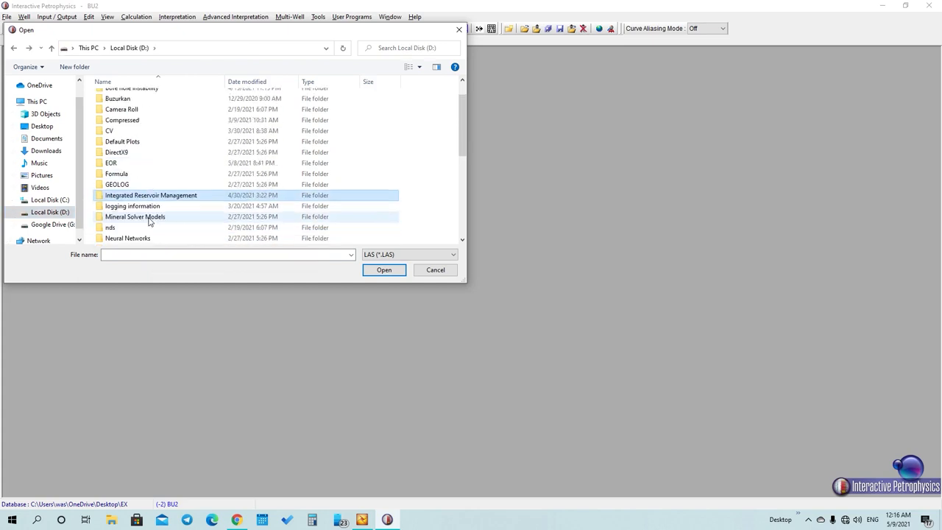
scroll(149, 221, down, 1)
double_click(144, 163)
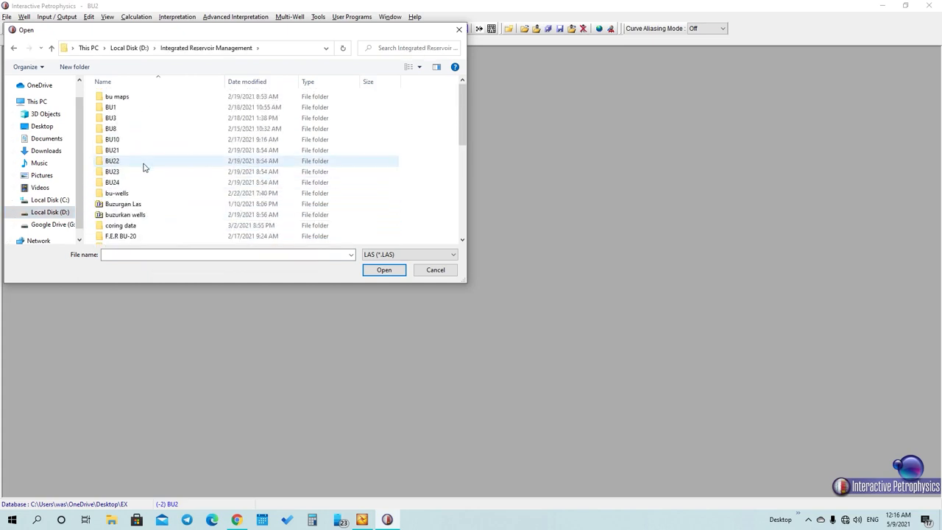
scroll(141, 187, down, 1)
double_click(140, 174)
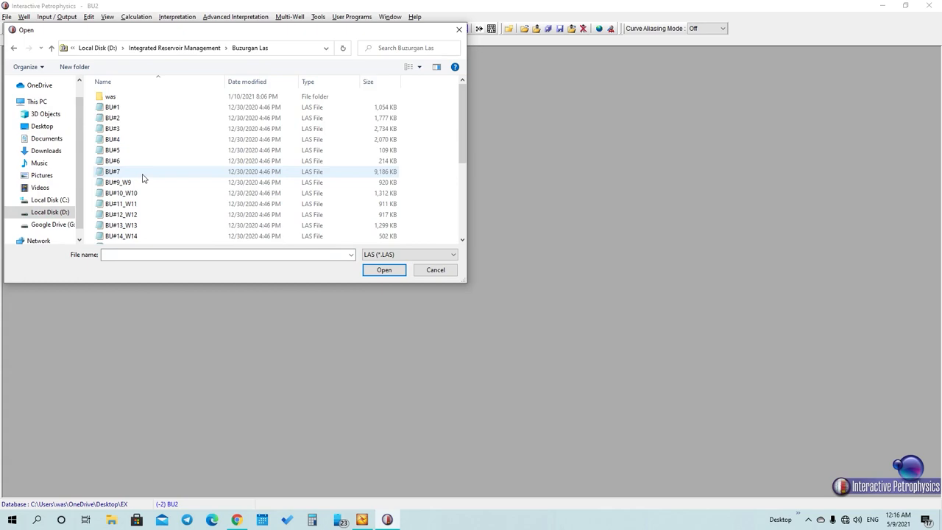
click(153, 114)
double_click(153, 113)
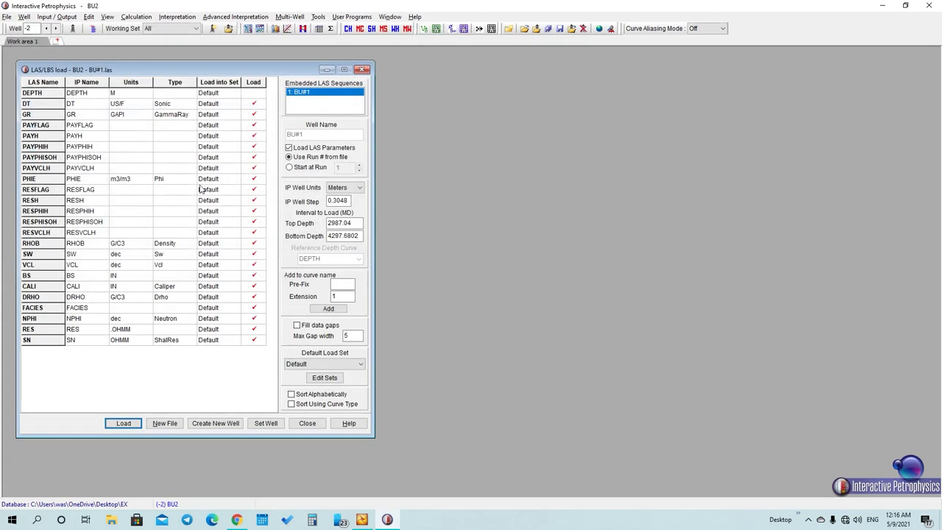
click(362, 70)
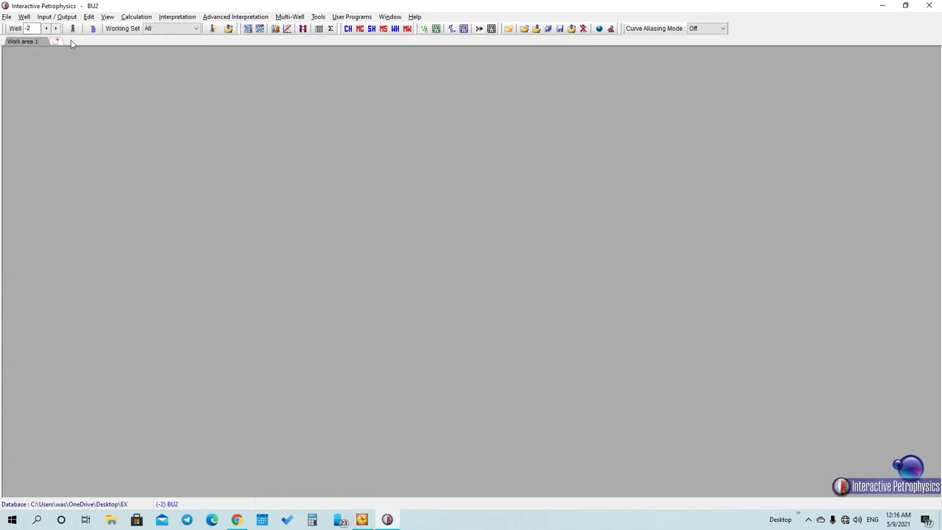
Load all curves from the LAS file BU#2 in D:\Integrated Reservoir Management\Buzurgan Las into well BU2, then close the loader.
click(66, 17)
mouse_move(85, 29)
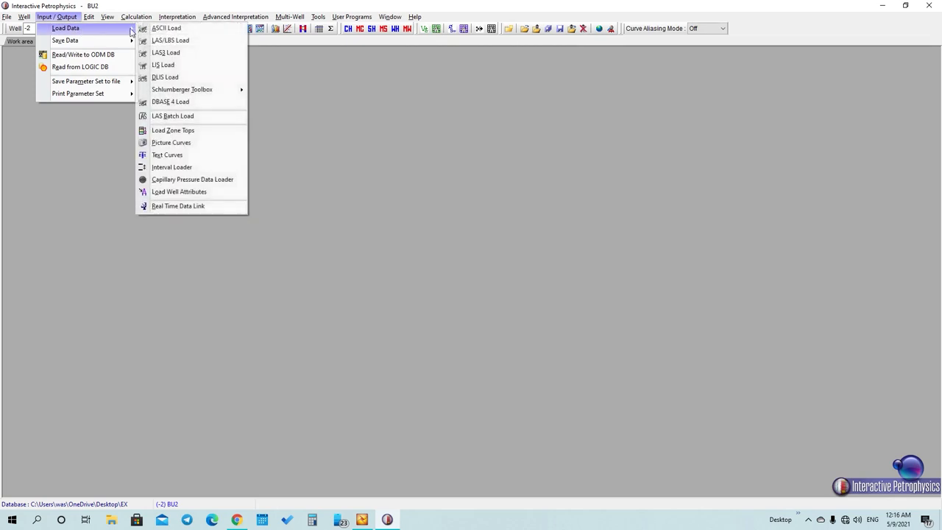
click(171, 41)
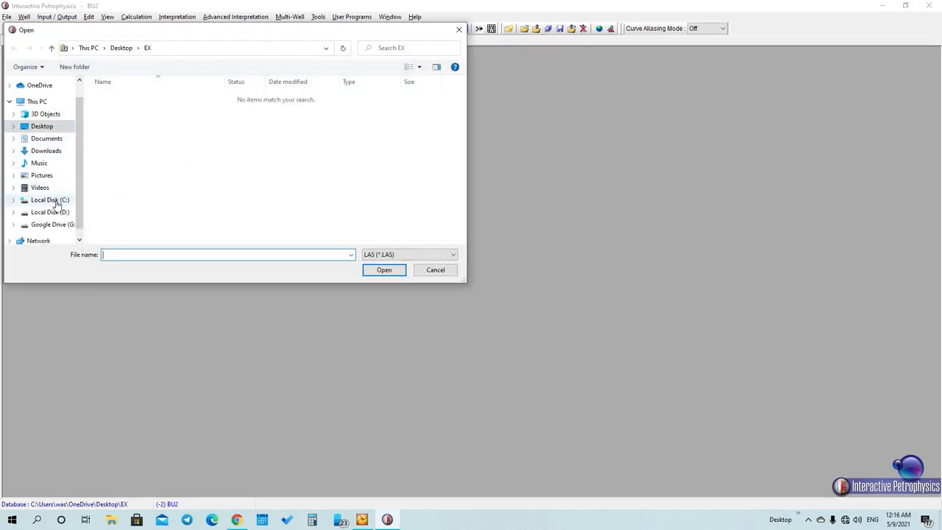
click(56, 212)
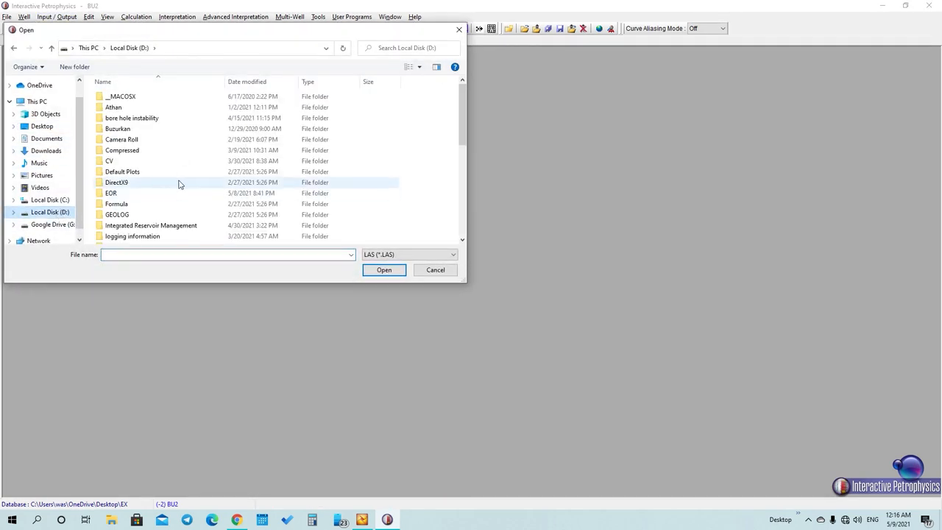
double_click(169, 225)
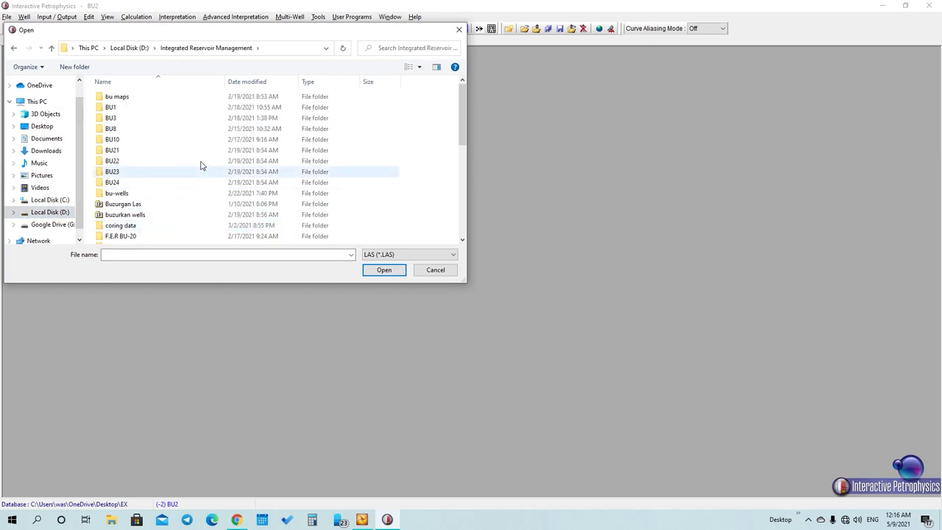
double_click(125, 204)
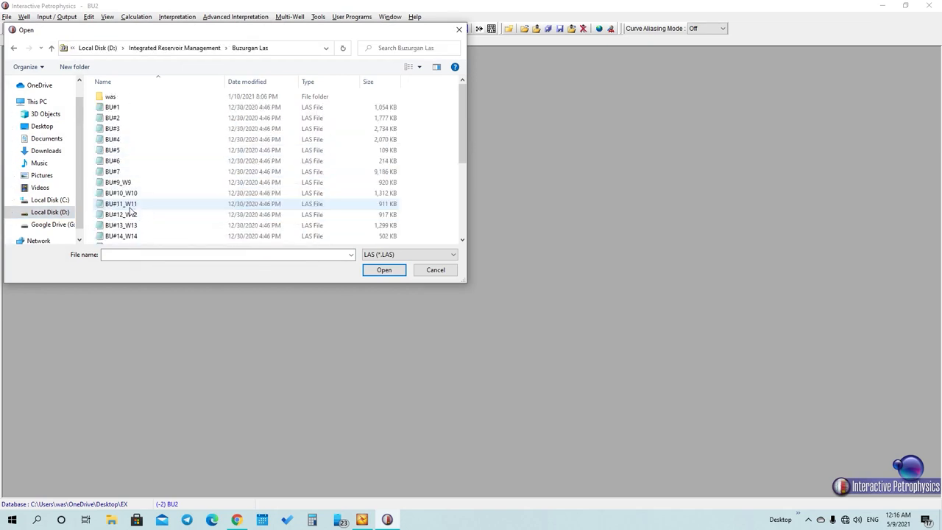
click(144, 119)
click(379, 271)
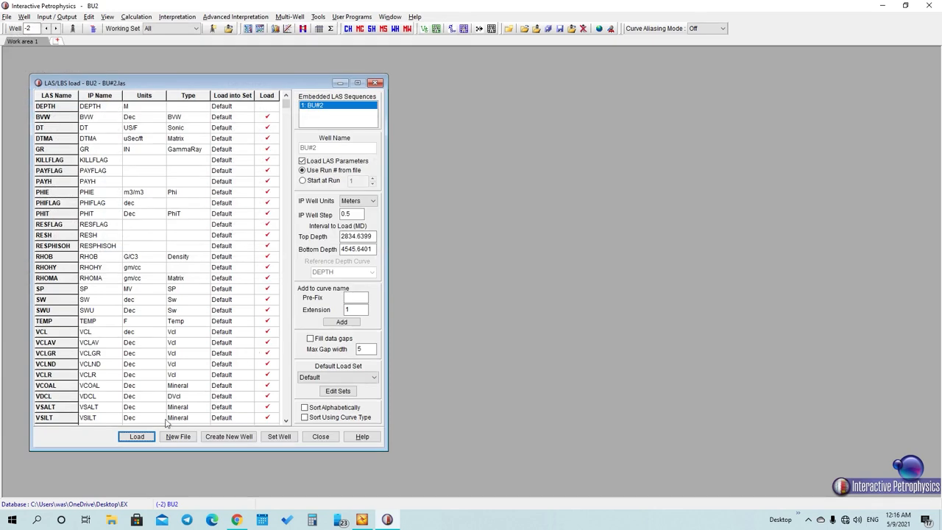
click(134, 436)
click(373, 82)
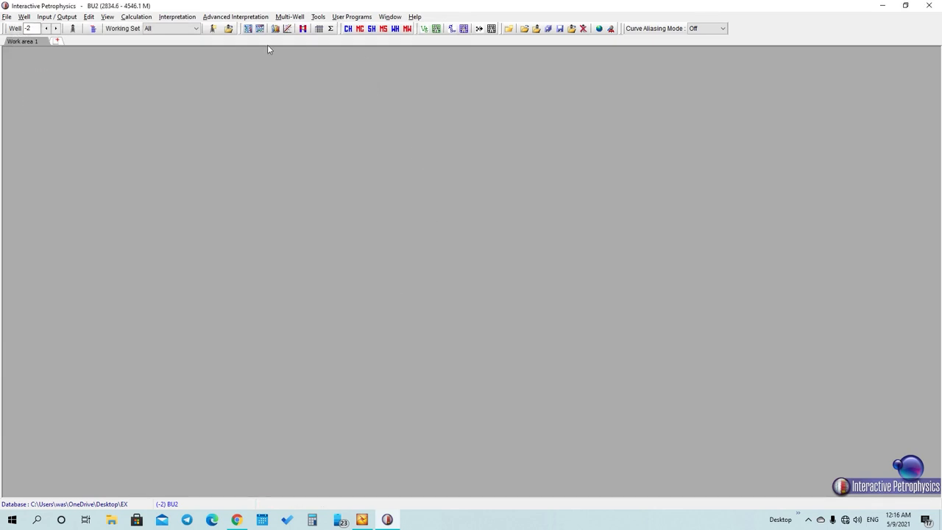
Create a new well named BU3, leaving its depth, step and units fields empty.
click(57, 17)
click(27, 19)
click(27, 19)
click(87, 42)
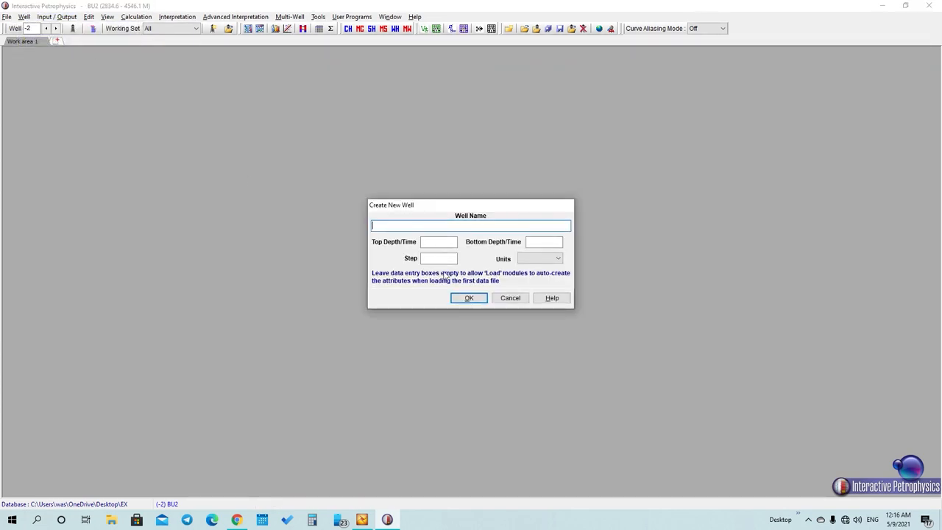
text(BU3)
click(469, 298)
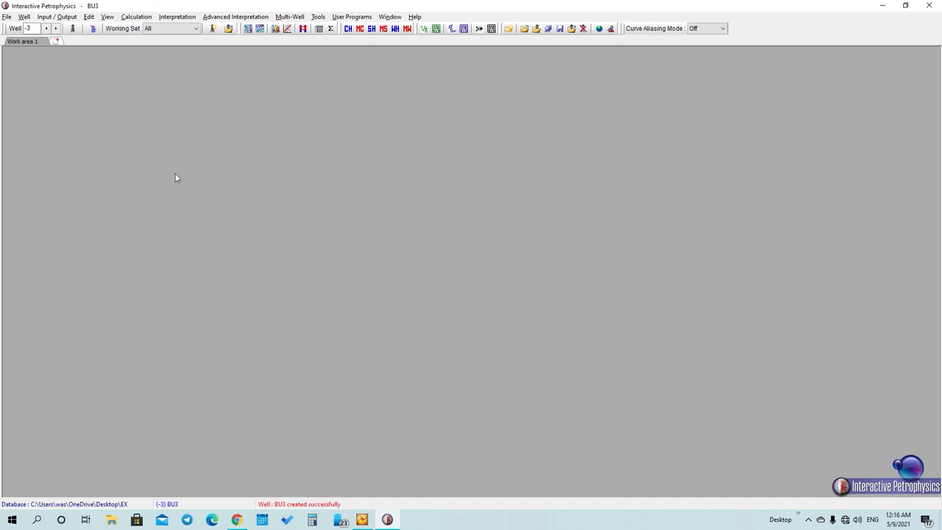
Load all curves from the LAS file BU#3 in D:\Integrated Reservoir Management\Buzurgan Las into well BU3.
click(25, 17)
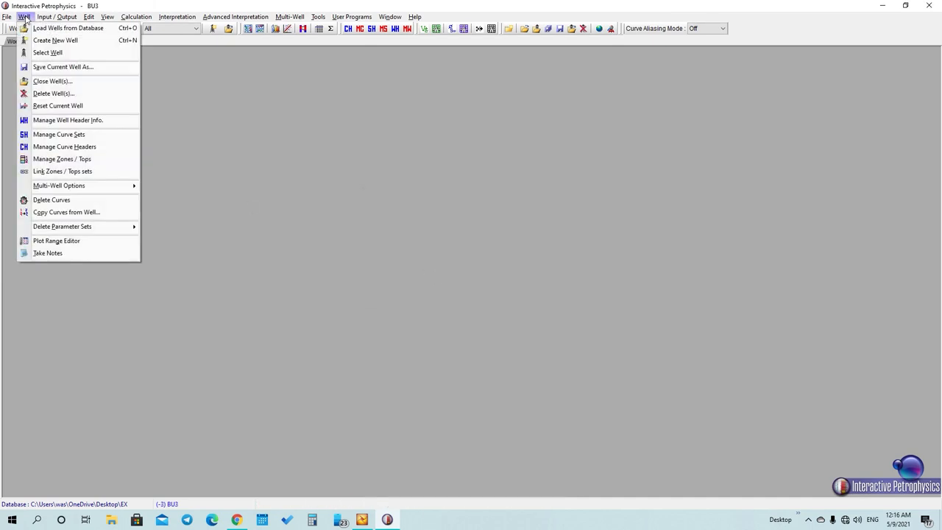
mouse_move(51, 18)
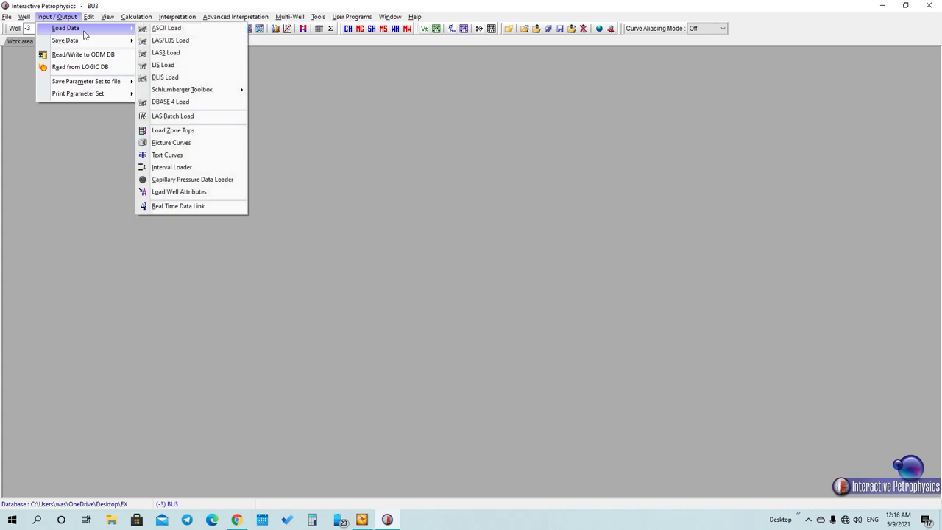
click(183, 45)
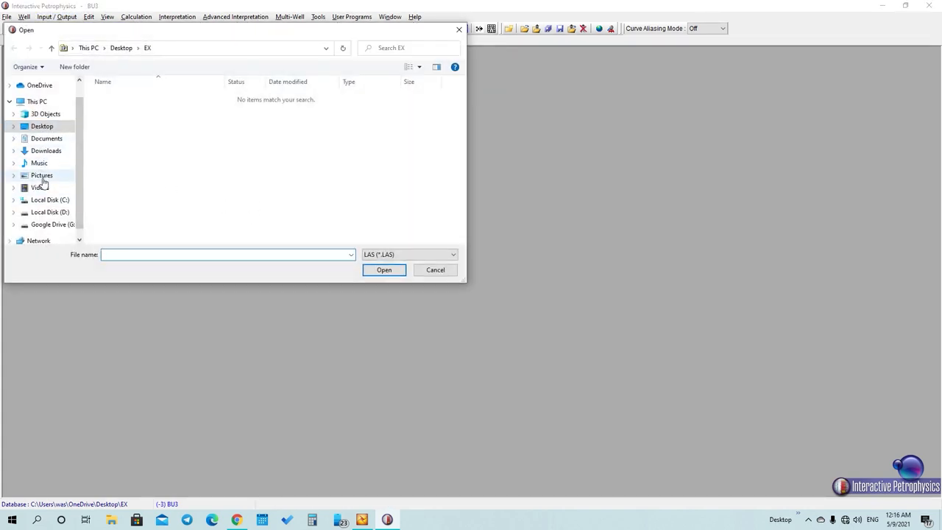
click(56, 212)
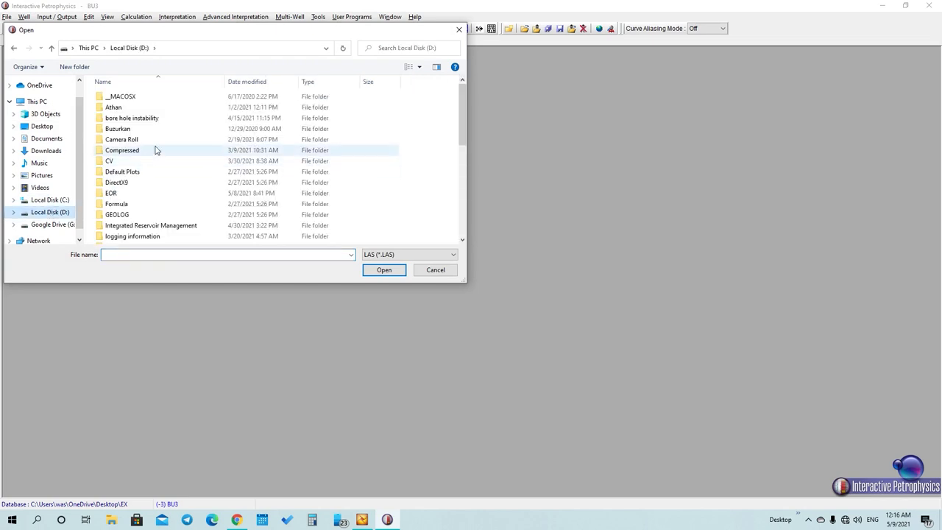
double_click(158, 226)
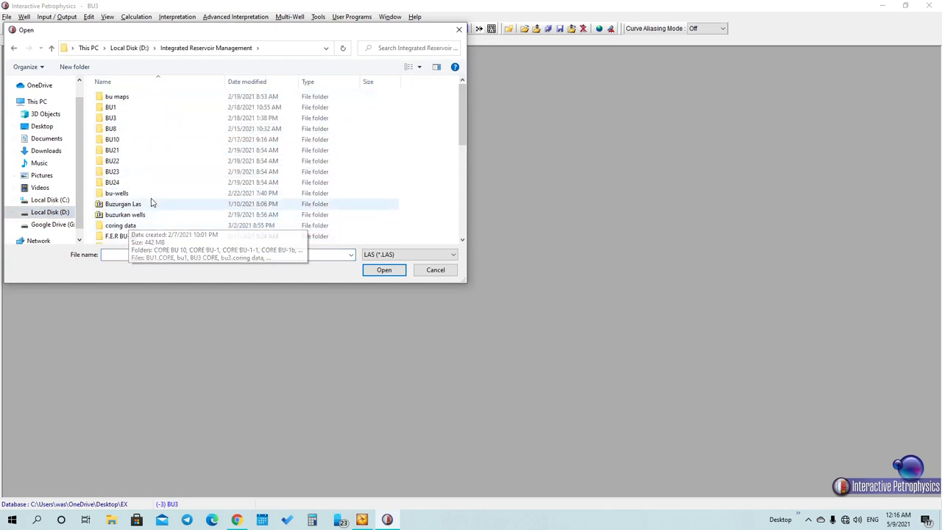
double_click(144, 120)
key(BackSpace)
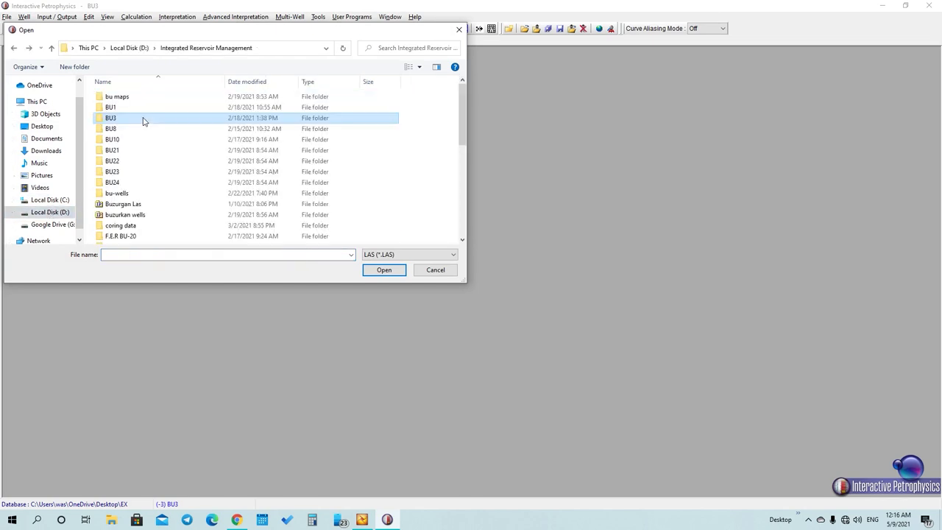
scroll(144, 169, down, 2)
double_click(139, 142)
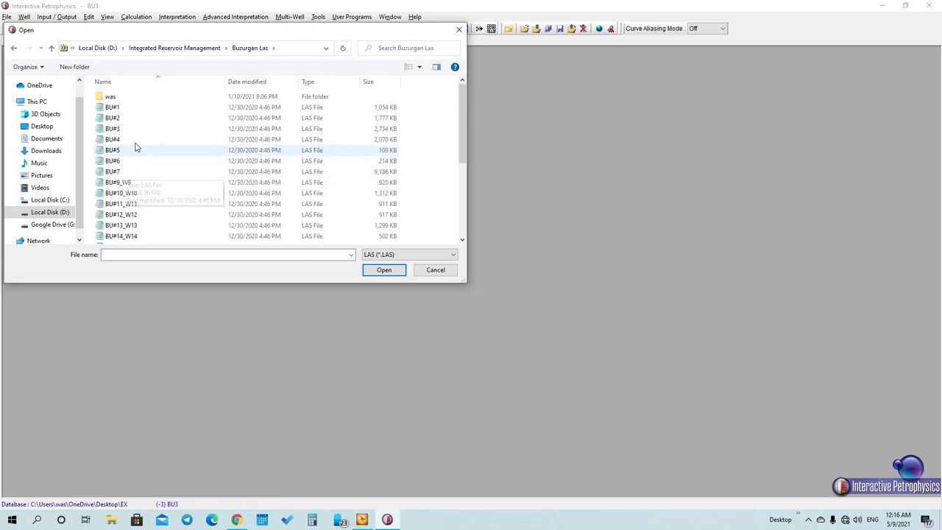
click(137, 132)
click(370, 271)
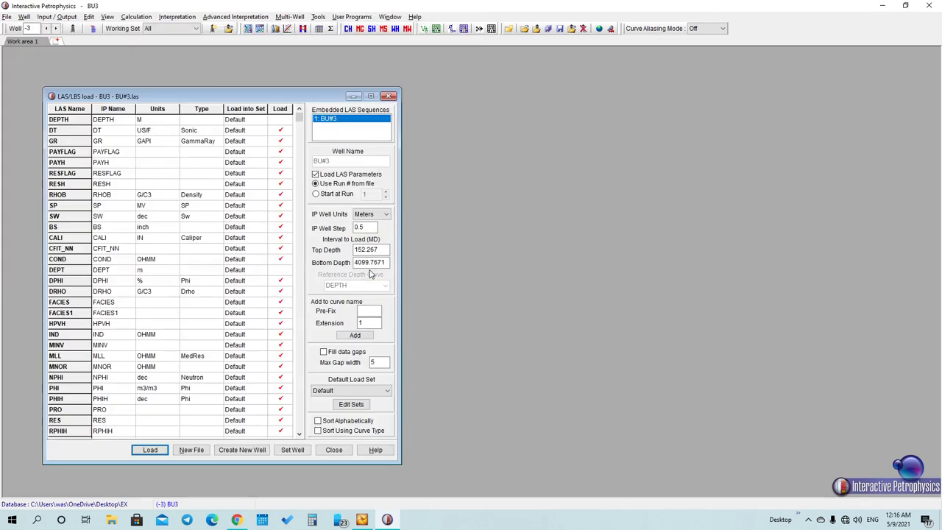
click(149, 450)
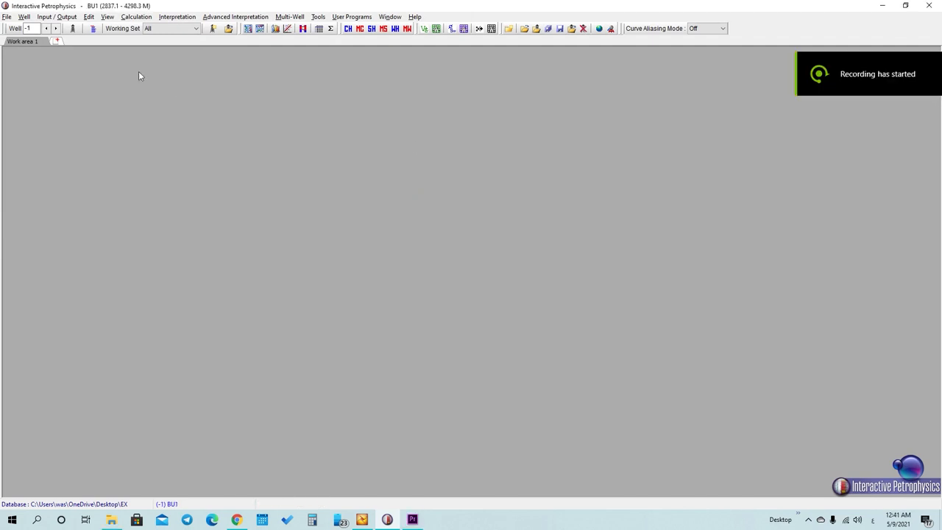
Open the text file bu1 INPUT from Desktop\CORE\coring data in the ASCII loader for well BU1.
click(73, 28)
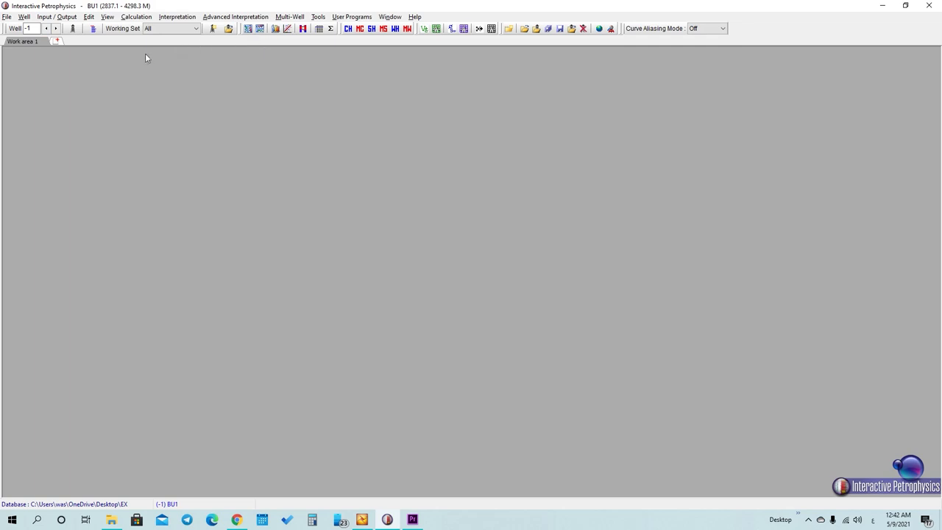
click(64, 17)
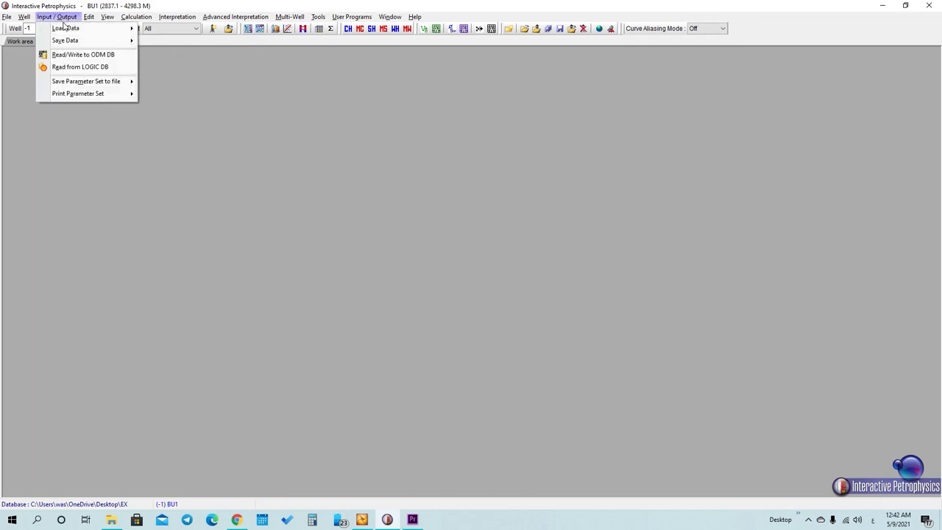
mouse_move(66, 28)
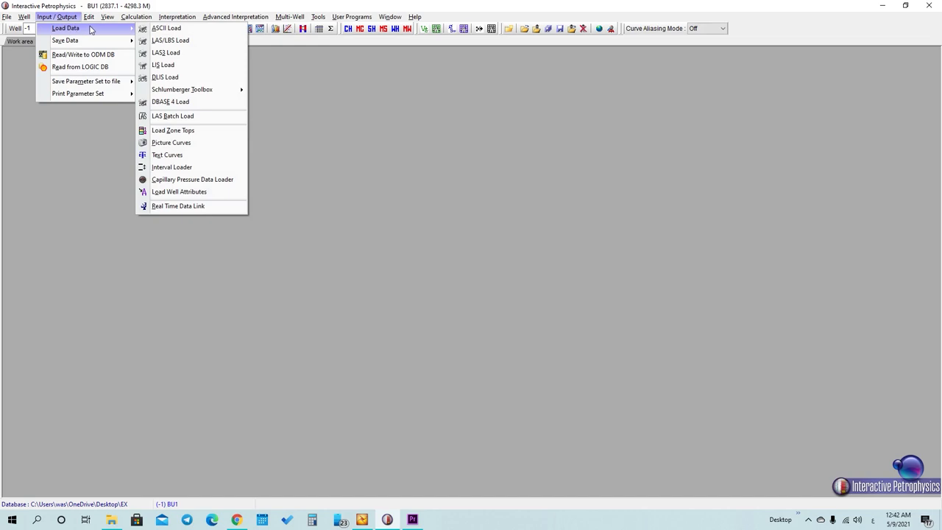
click(180, 36)
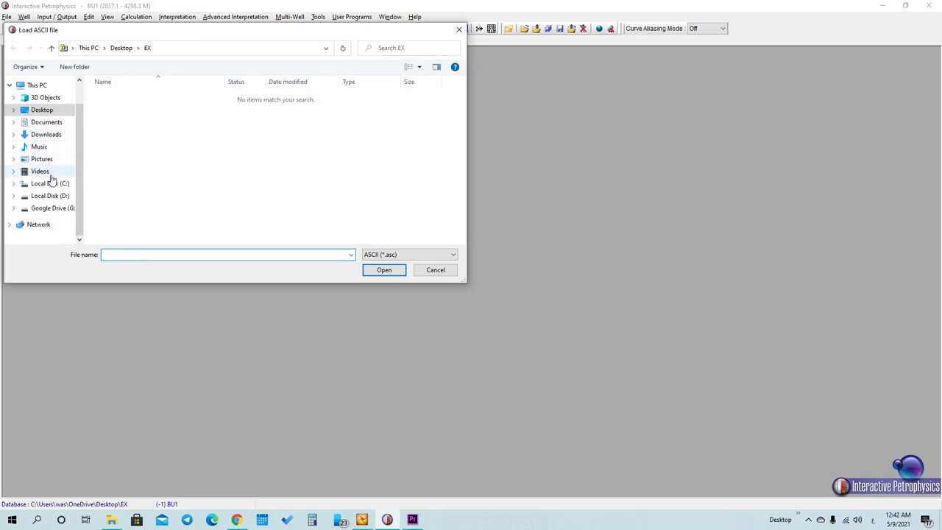
scroll(49, 124, up, 1)
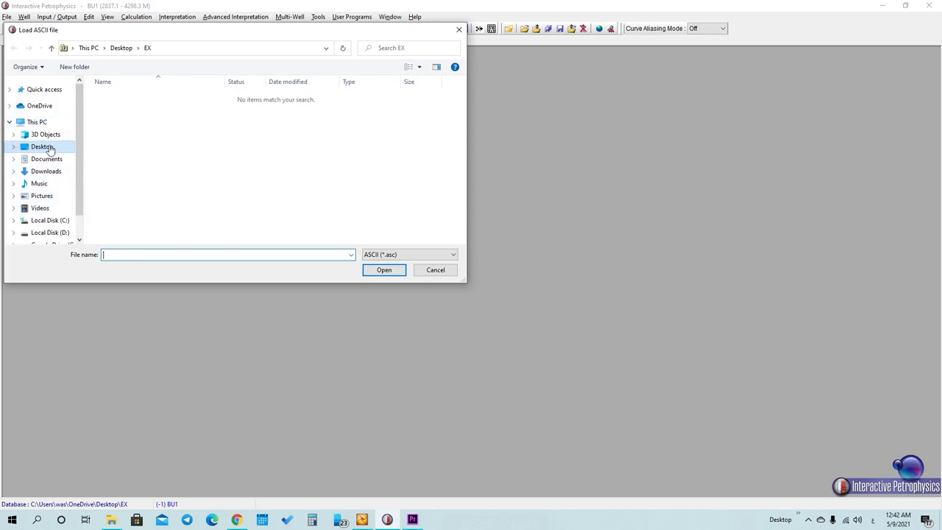
click(47, 148)
double_click(123, 161)
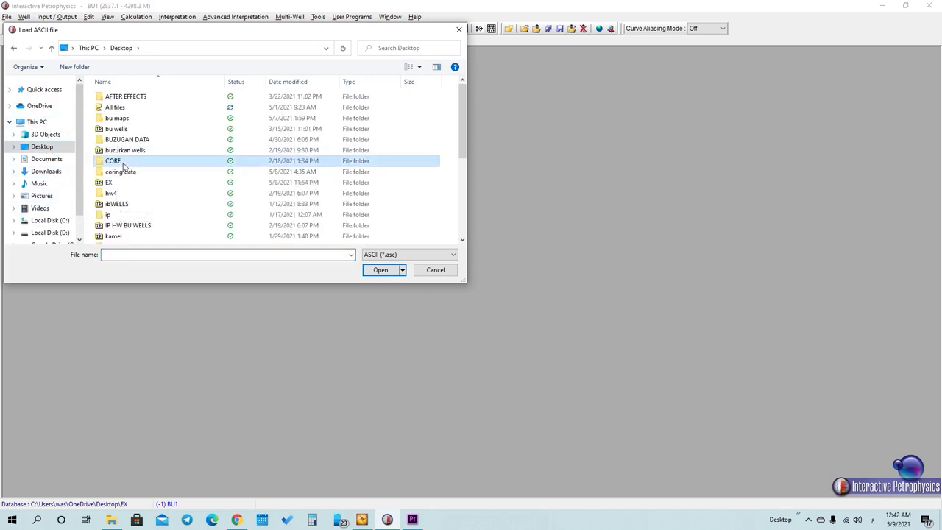
double_click(139, 99)
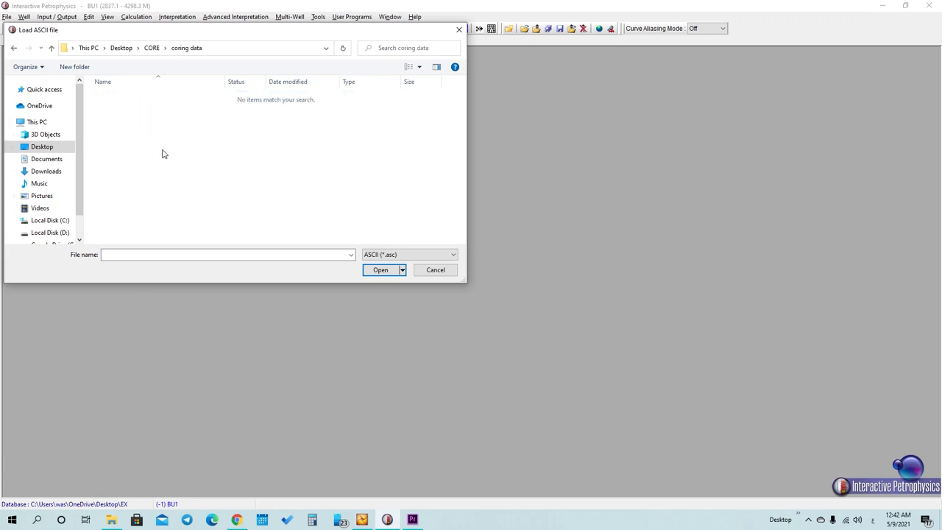
click(380, 255)
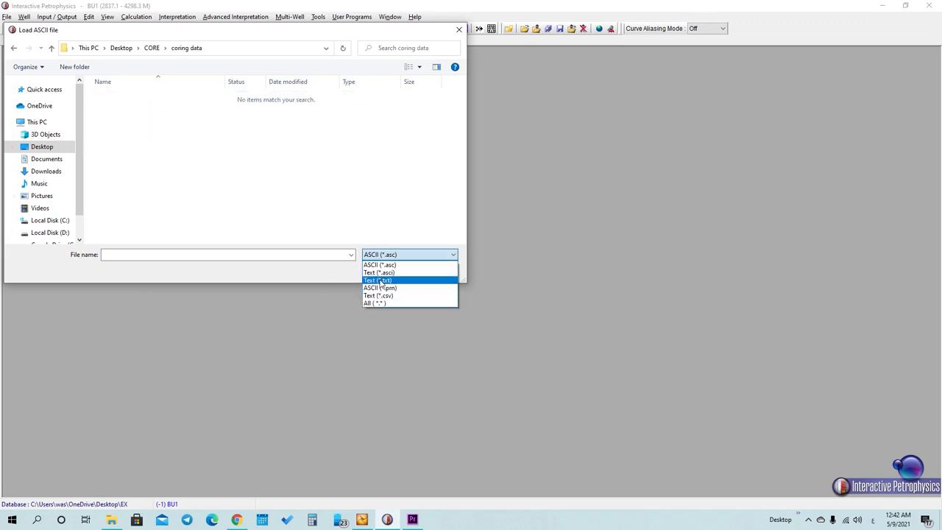
click(379, 281)
click(147, 98)
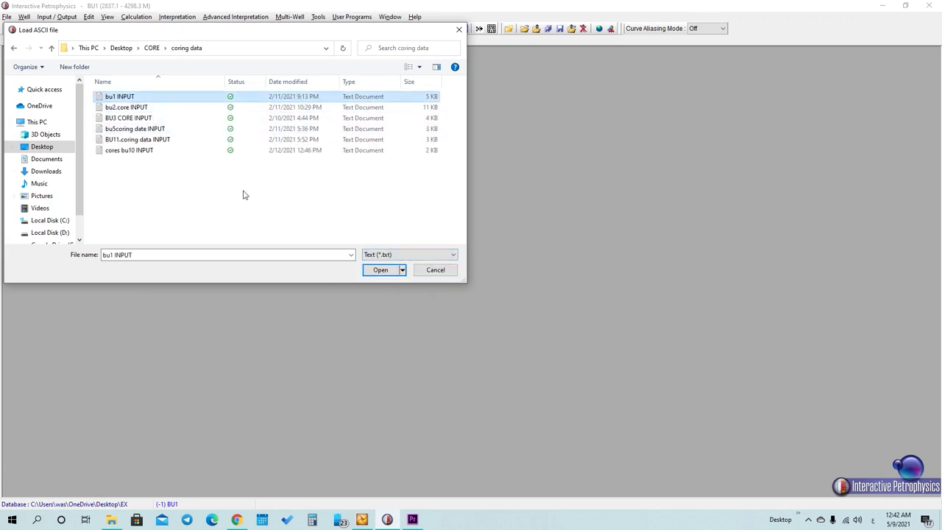
click(368, 271)
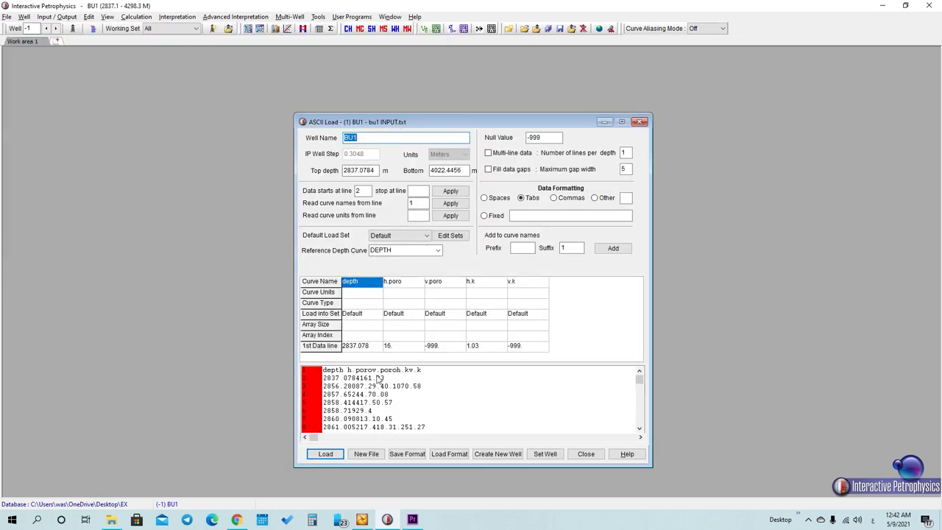
Set the curve units to M for depth, % for h.poro and v.poro, and MD for h.k and v.k.
click(351, 293)
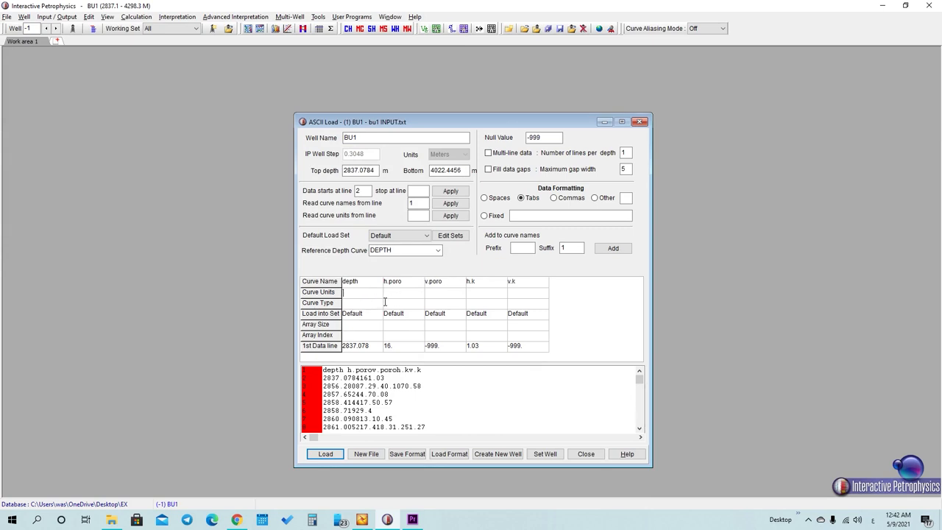
key(alt+shift)
text(M)
click(413, 297)
text(%)
click(437, 297)
text(%)
click(479, 298)
text(MD)
click(517, 295)
Set the curve type to Depth for the depth curve and CorePhi for h.poro and v.poro.
click(369, 306)
click(379, 305)
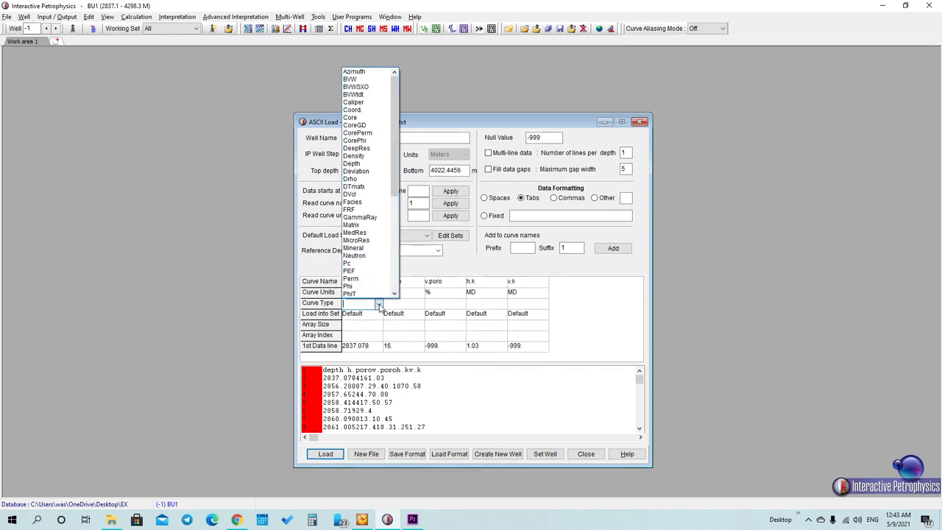
click(369, 164)
click(403, 303)
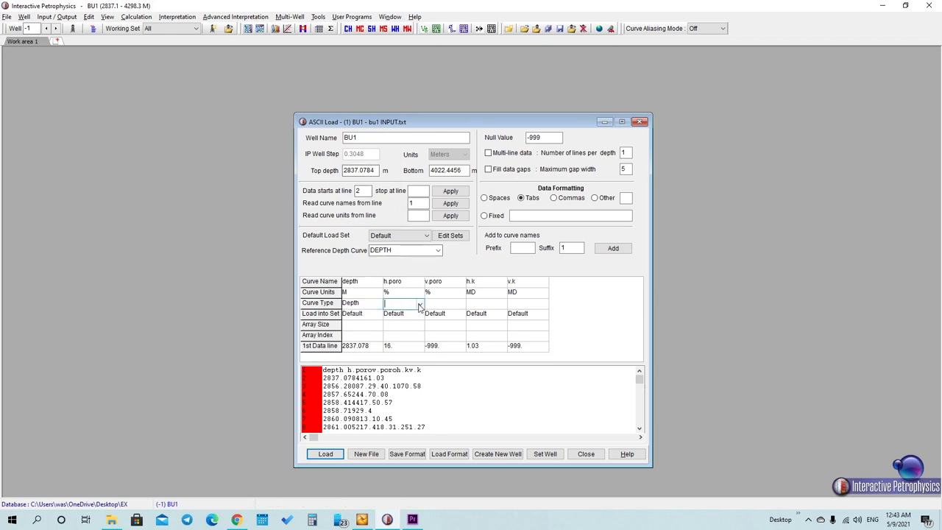
click(419, 304)
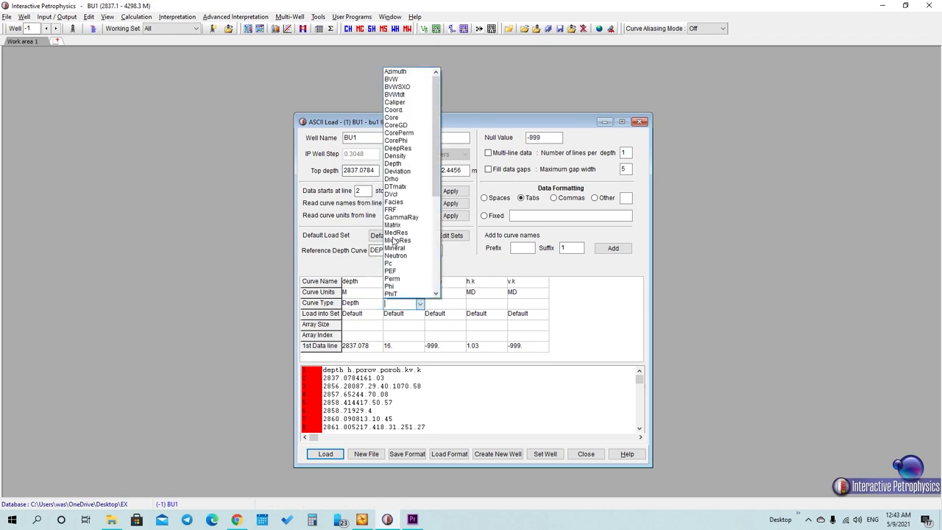
click(406, 141)
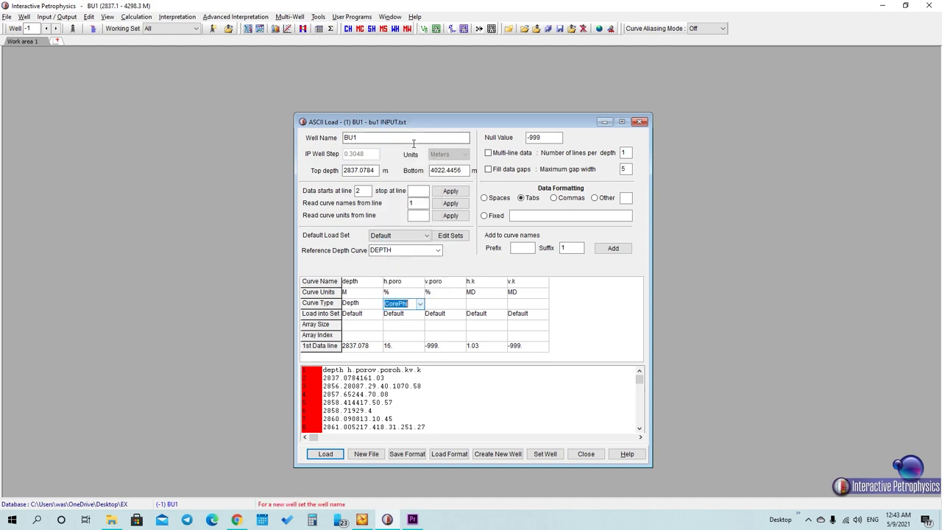
click(443, 304)
click(460, 303)
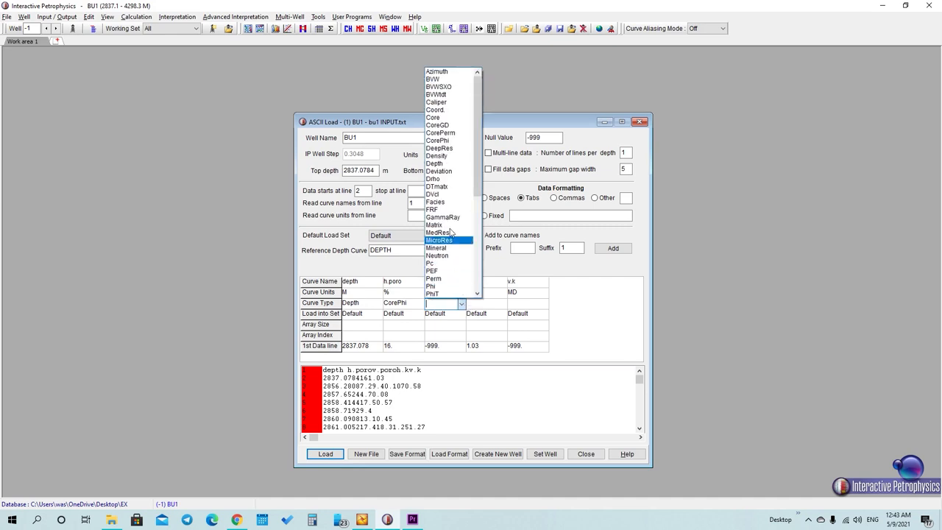
click(442, 141)
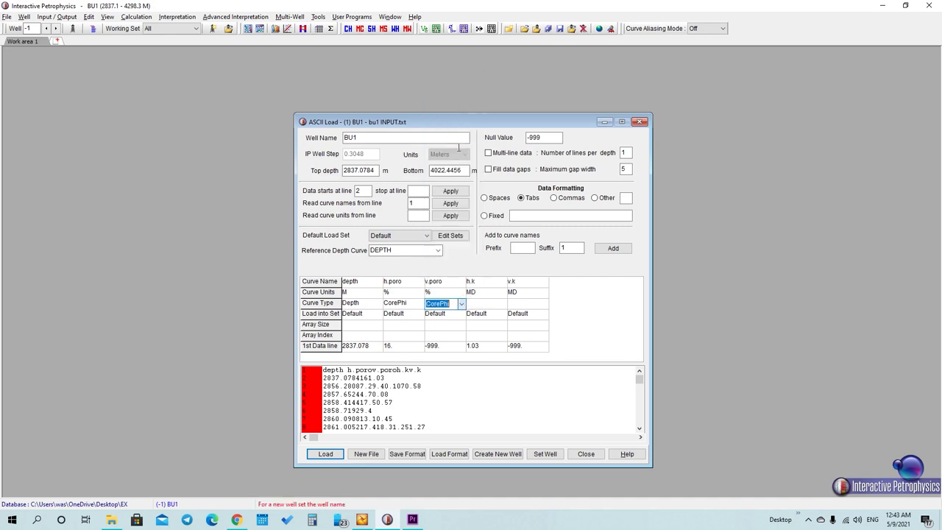
Set the curve type to CorePerm for both permeability curves, h.k and v.k.
click(484, 304)
click(503, 304)
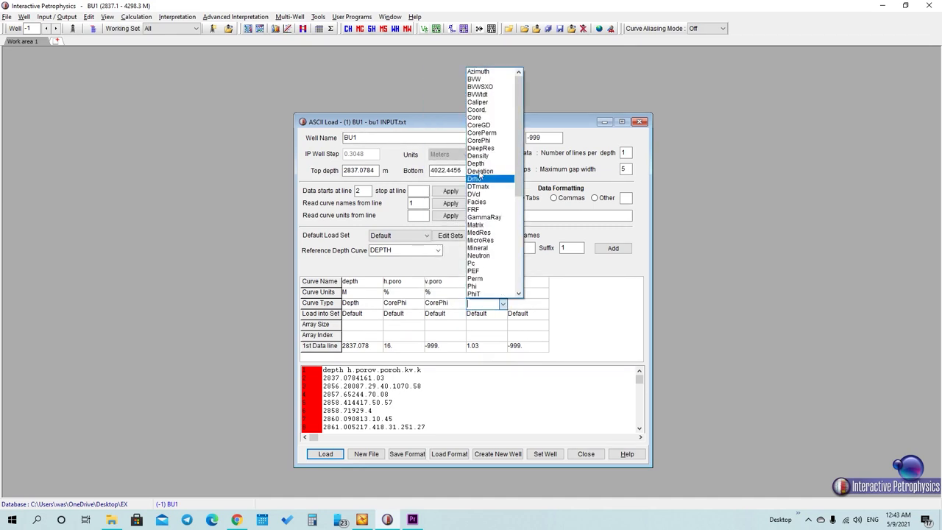
click(481, 132)
click(545, 304)
click(544, 304)
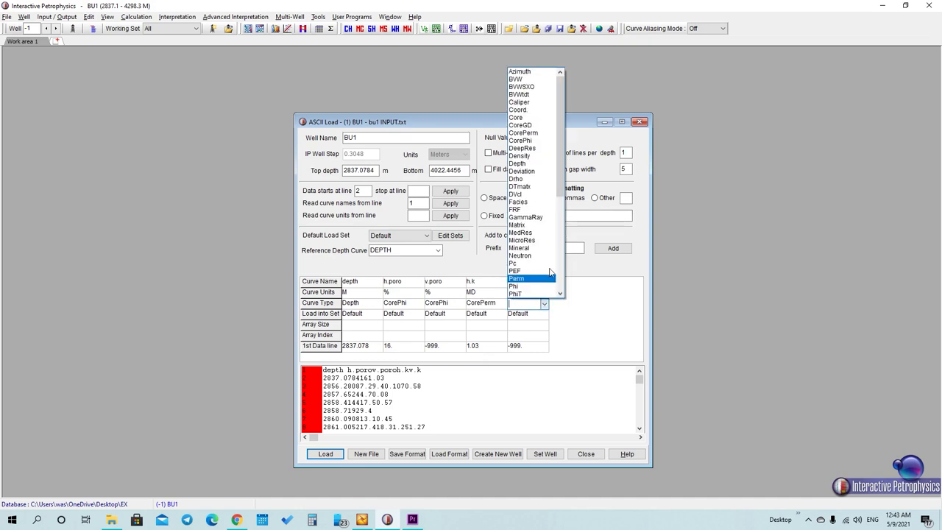
click(529, 138)
Load the core data into well BU1, overwriting the existing curves of the same names, and close the ASCII loader.
click(330, 453)
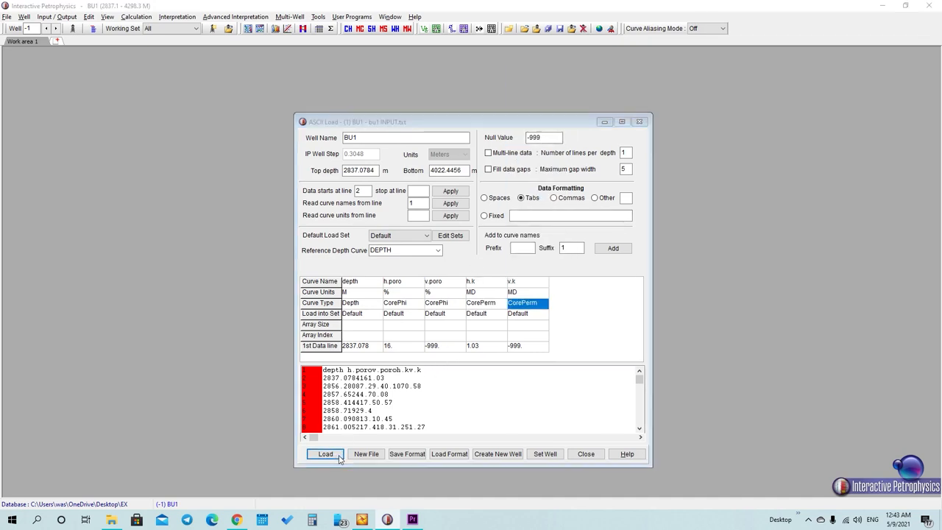
click(458, 286)
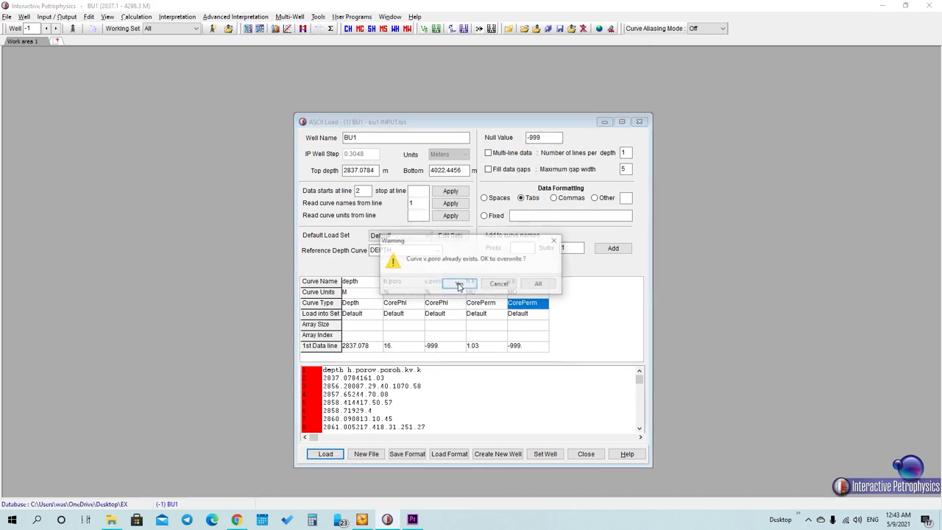
click(456, 286)
click(458, 285)
click(457, 286)
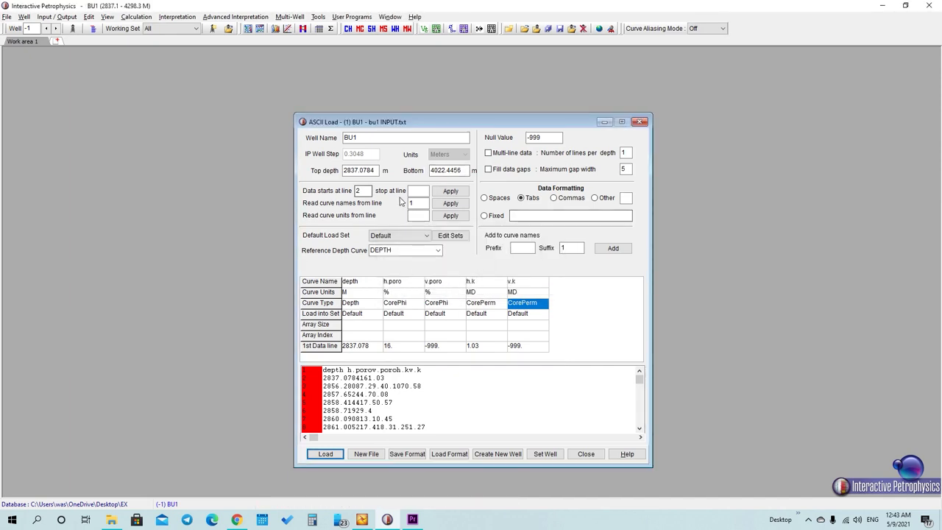
click(639, 124)
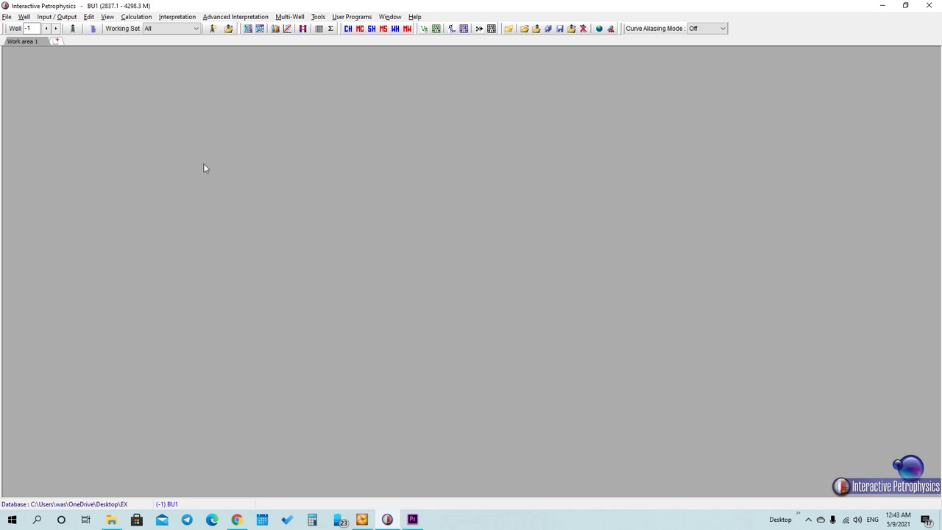
Open a log plot for BU1 and add the h.poro and v.poro curves to track 3.
click(248, 29)
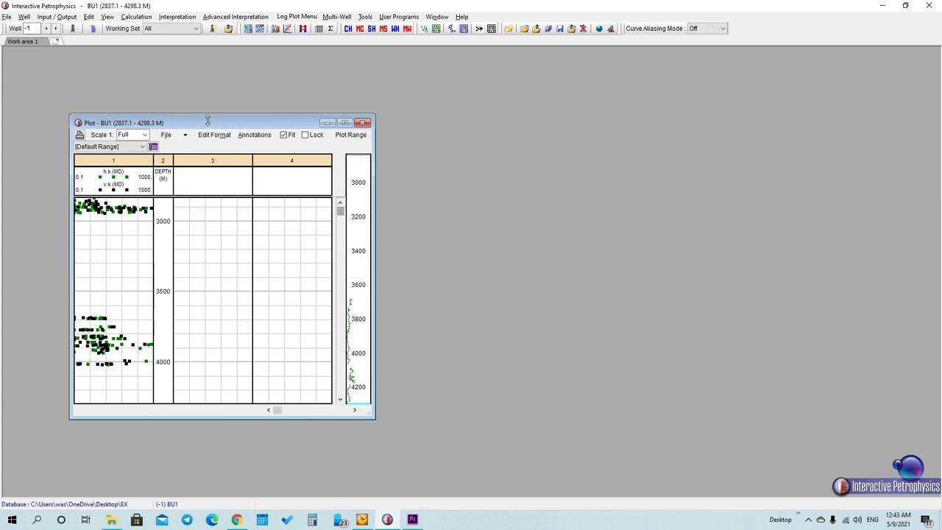
drag(208, 120, 207, 105)
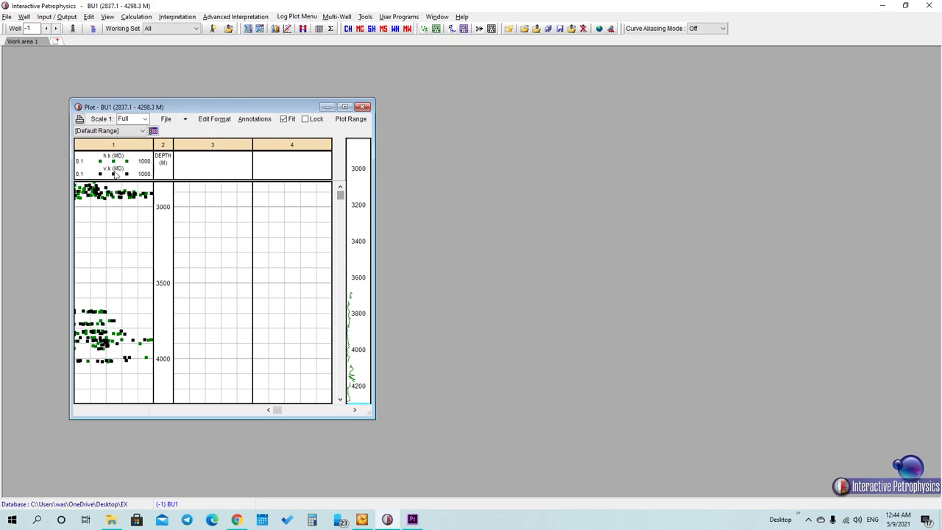
double_click(200, 174)
click(154, 179)
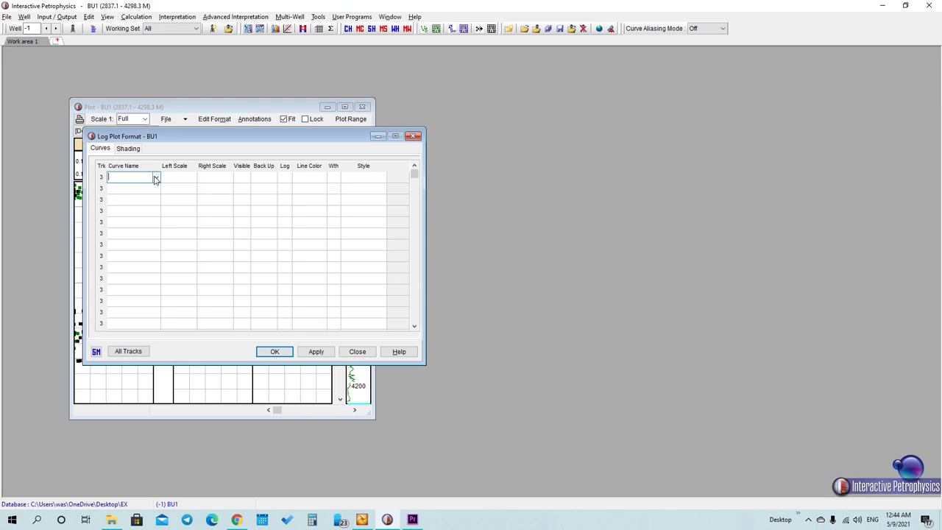
click(154, 179)
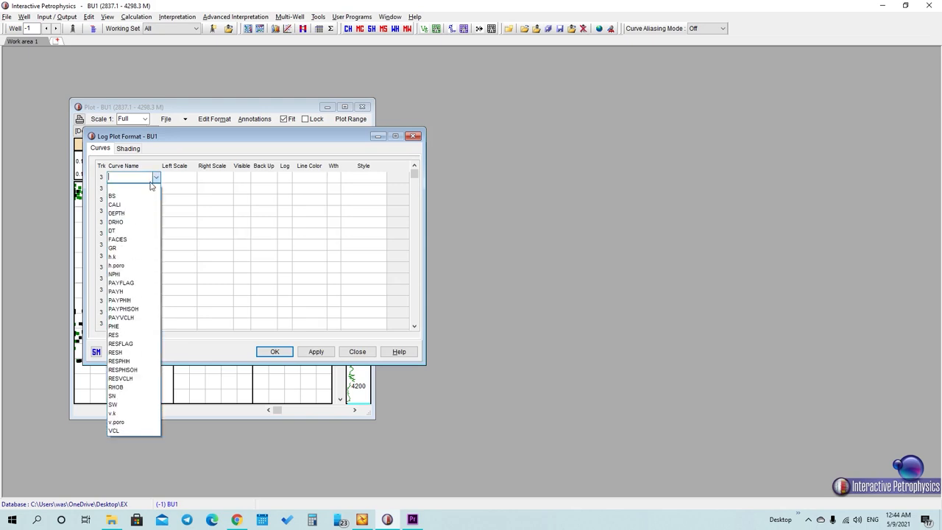
click(131, 266)
click(156, 189)
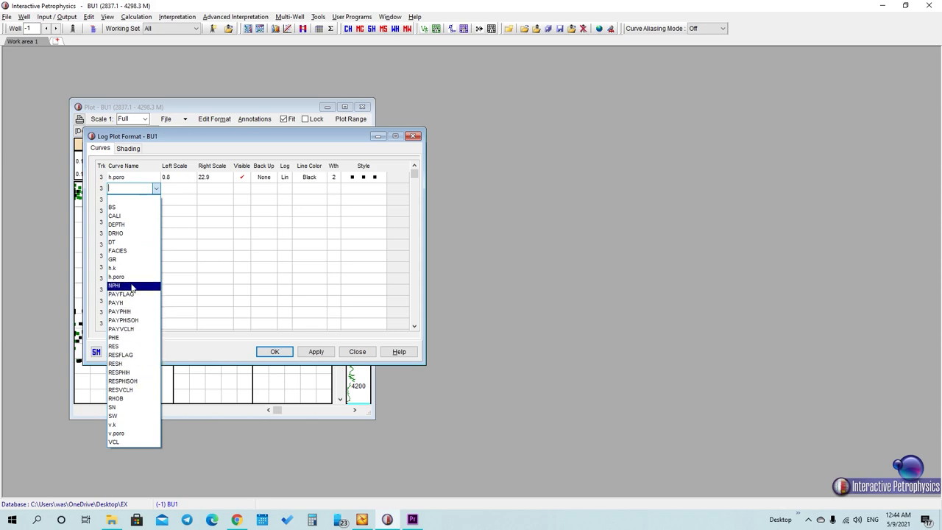
click(119, 433)
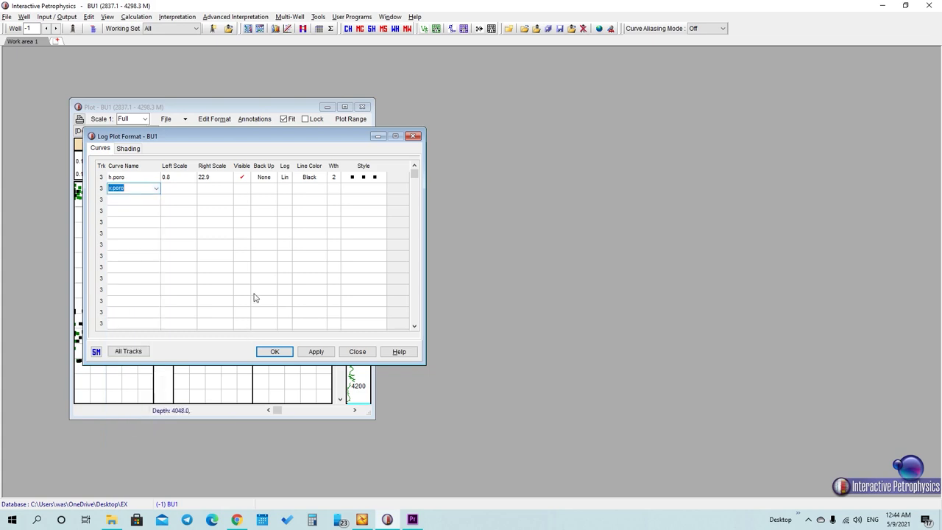
Set the left scale to 0 and the right scale to 50 for both h.poro and v.poro.
click(181, 179)
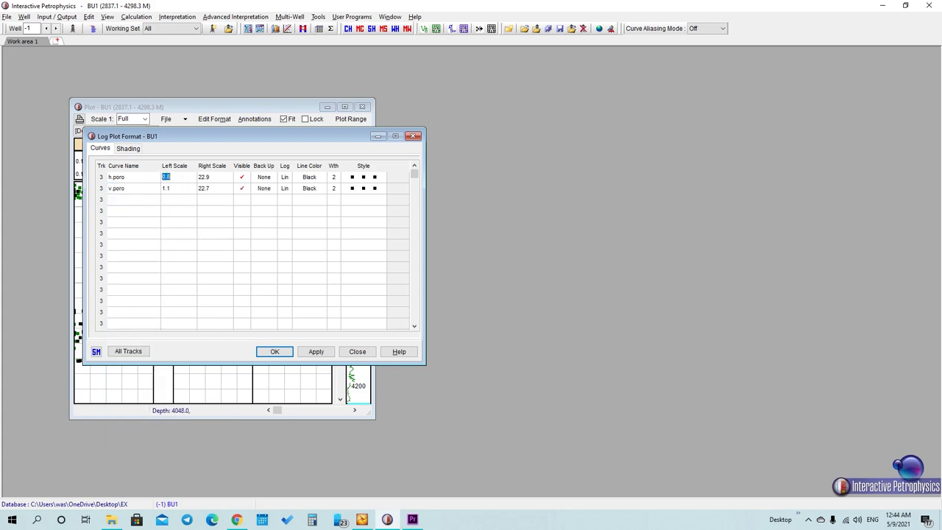
text(0)
click(213, 182)
text(50)
click(187, 189)
text(5)
click(214, 192)
text(1)
Change the v.poro line color to green and apply the track 3 format to the plot.
click(317, 191)
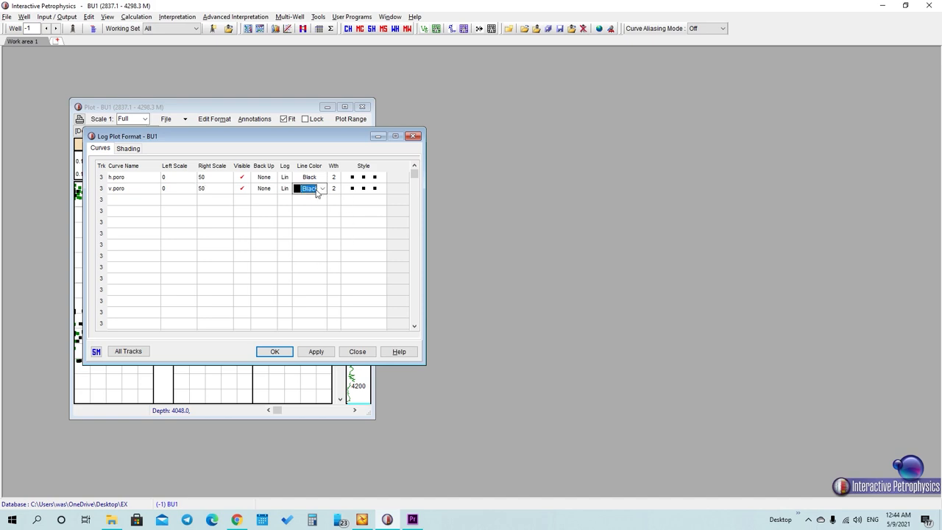
scroll(318, 193, down, 2)
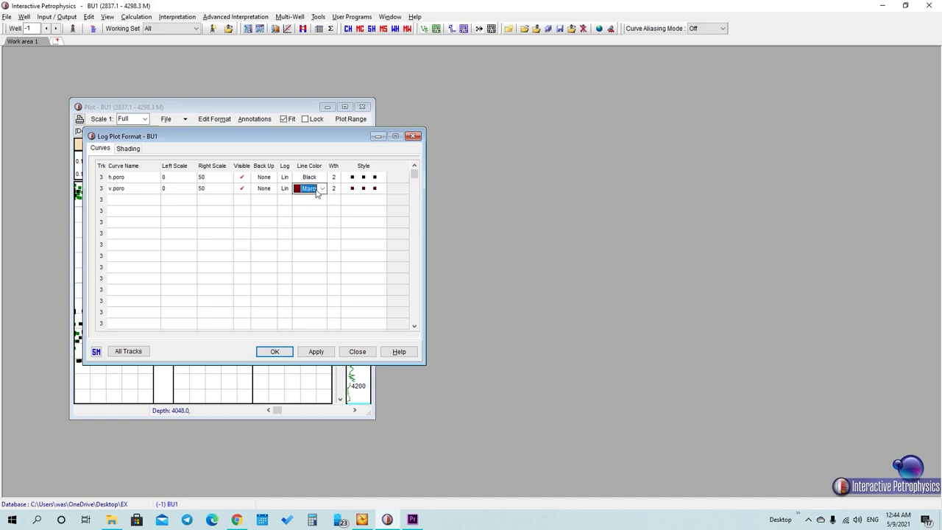
click(314, 352)
click(285, 353)
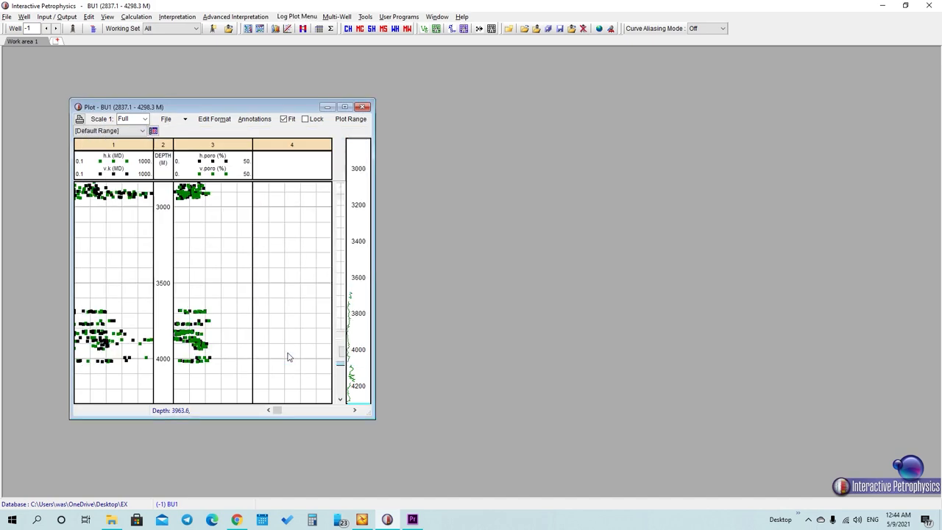
Set the v.k curve in track 1 to a scale of 0.1 to 1000 and apply the format.
double_click(129, 175)
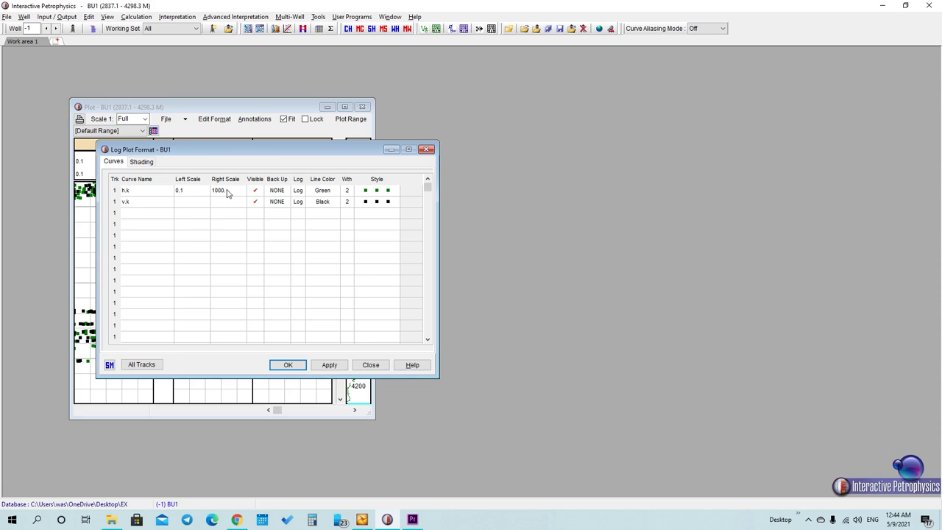
click(195, 205)
click(221, 205)
click(328, 365)
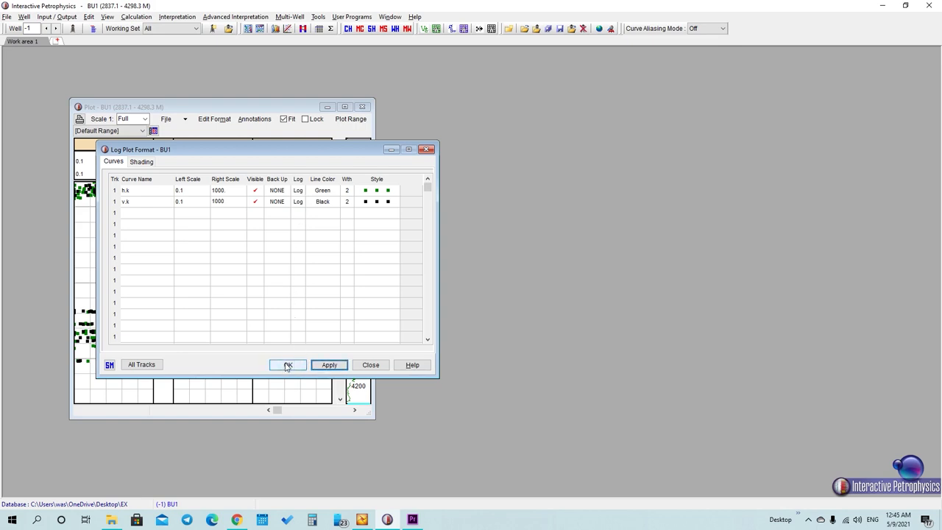
click(287, 364)
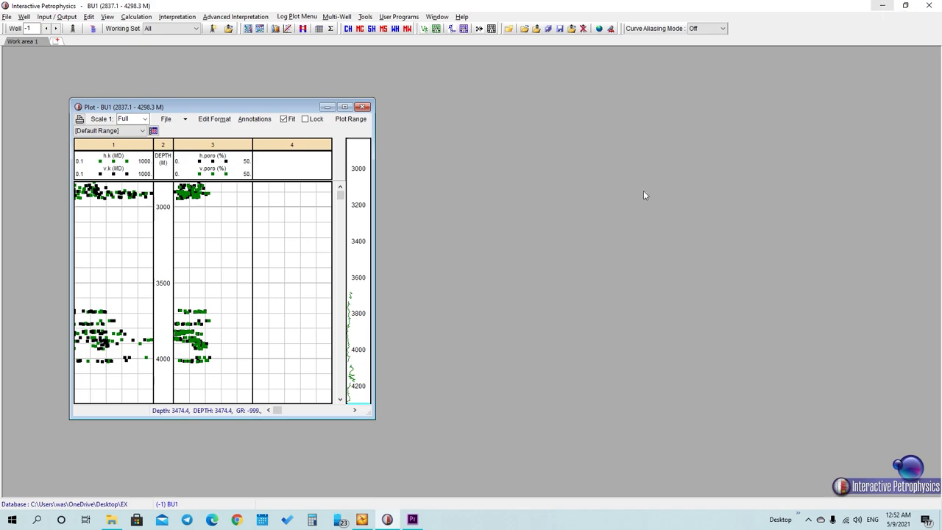
Switch to File Explorer, dismiss the Petrel license window, and open the F.W.R-BU-3- report from the BU3 folder.
click(111, 519)
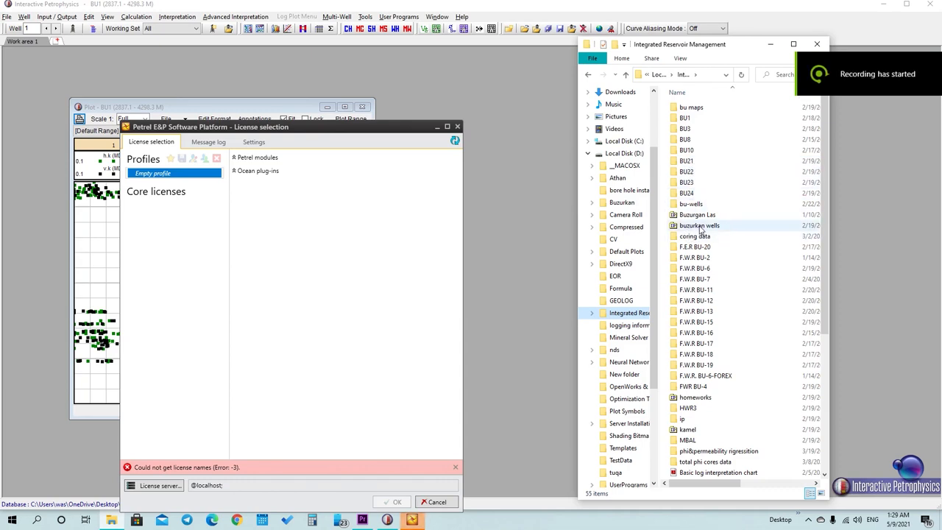
scroll(702, 305, down, 2)
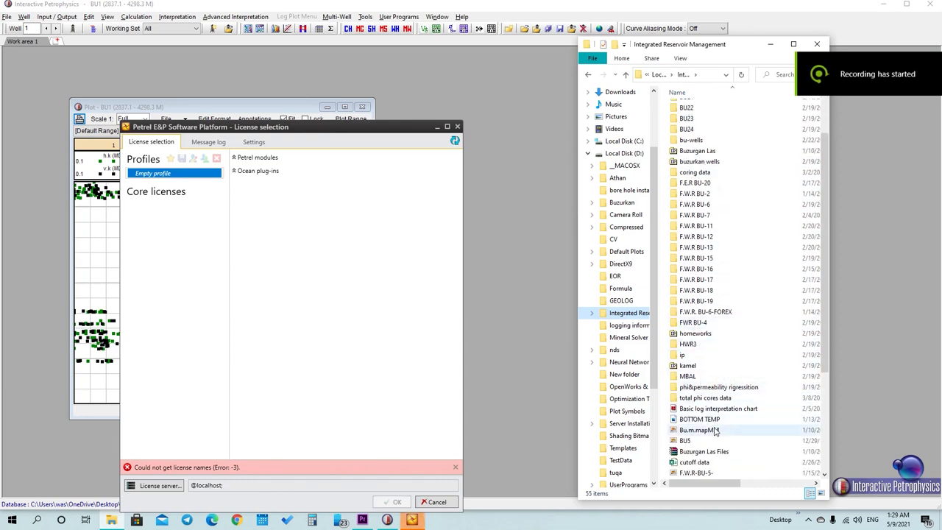
scroll(710, 412, down, 2)
scroll(714, 397, up, 4)
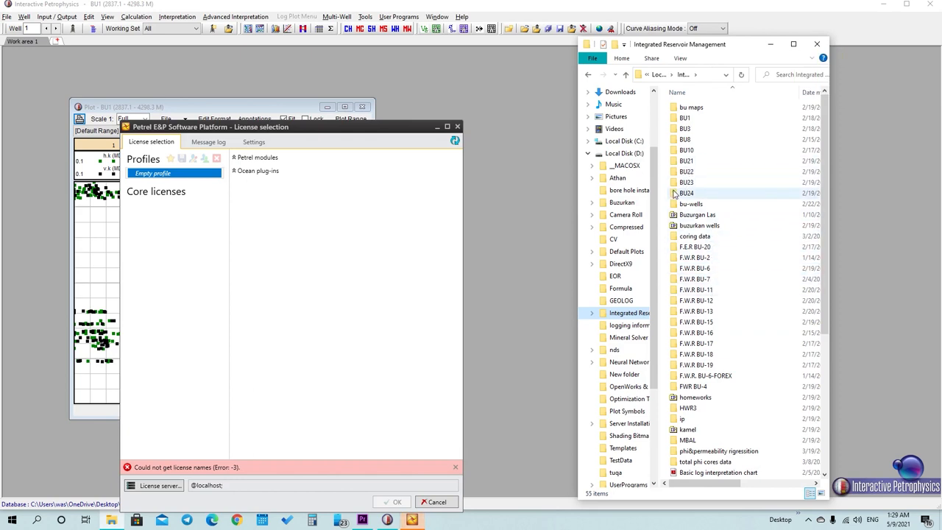
click(457, 127)
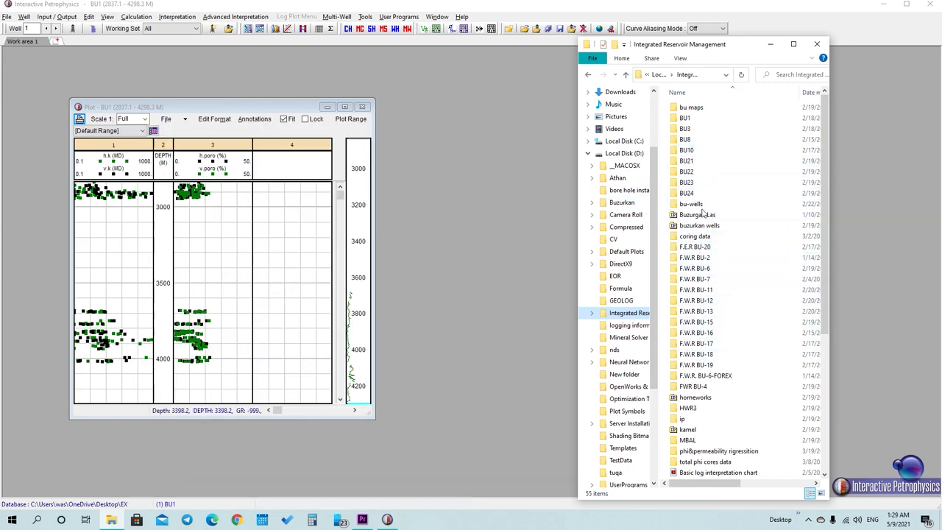
double_click(696, 130)
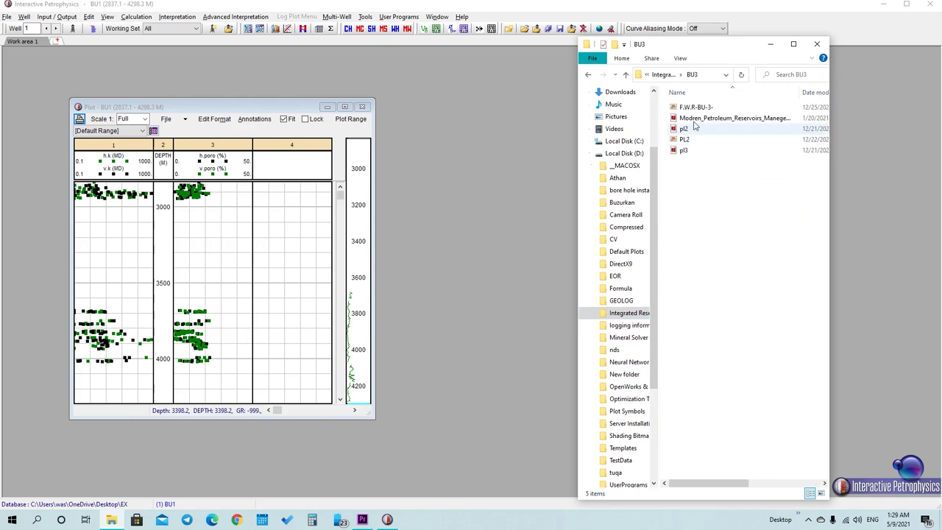
click(695, 111)
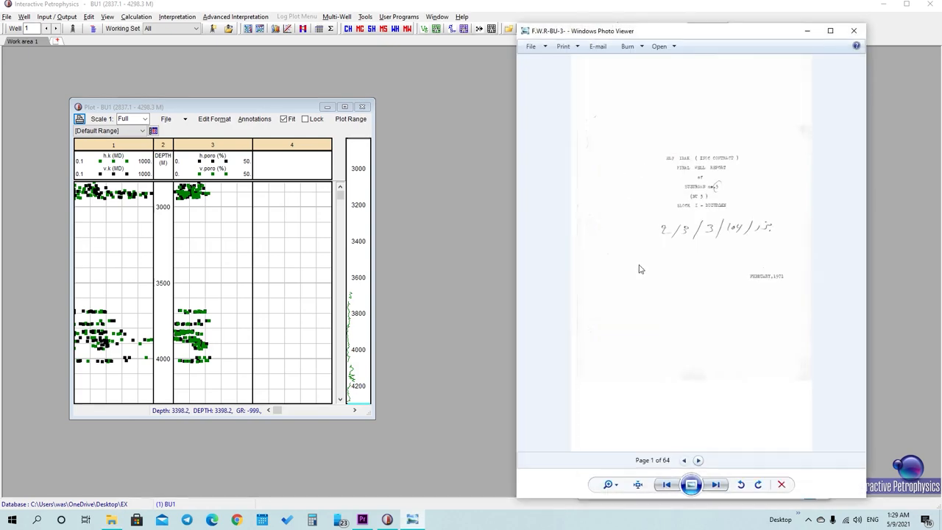
Page through the BU3 final well report to the detailed Mishrif stratigraphic correlation table on page 29.
click(699, 461)
click(699, 460)
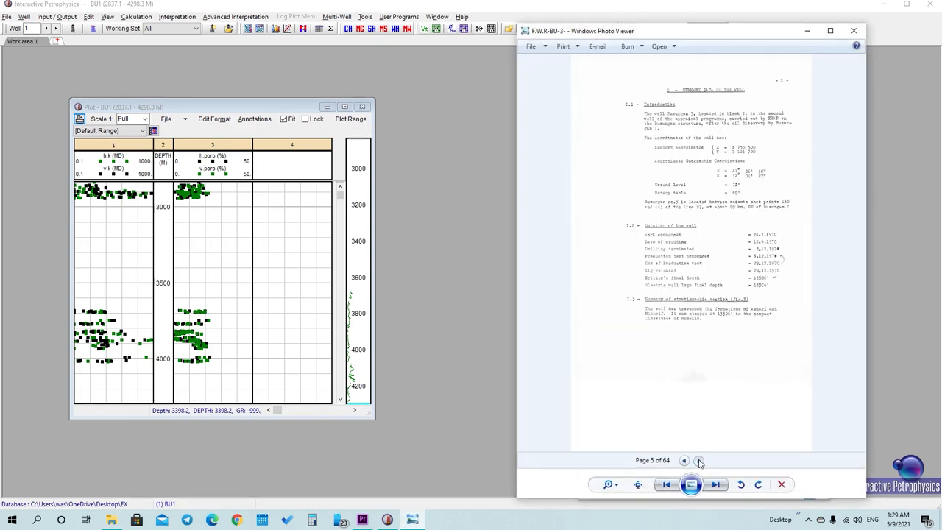
click(699, 461)
click(699, 461)
click(699, 461)
click(699, 460)
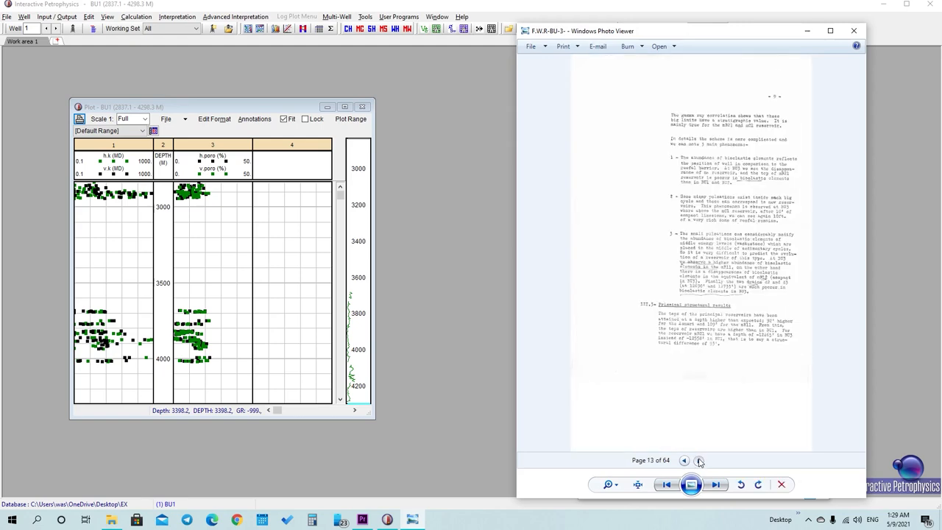
click(699, 461)
click(699, 461)
click(699, 460)
click(699, 461)
click(699, 461)
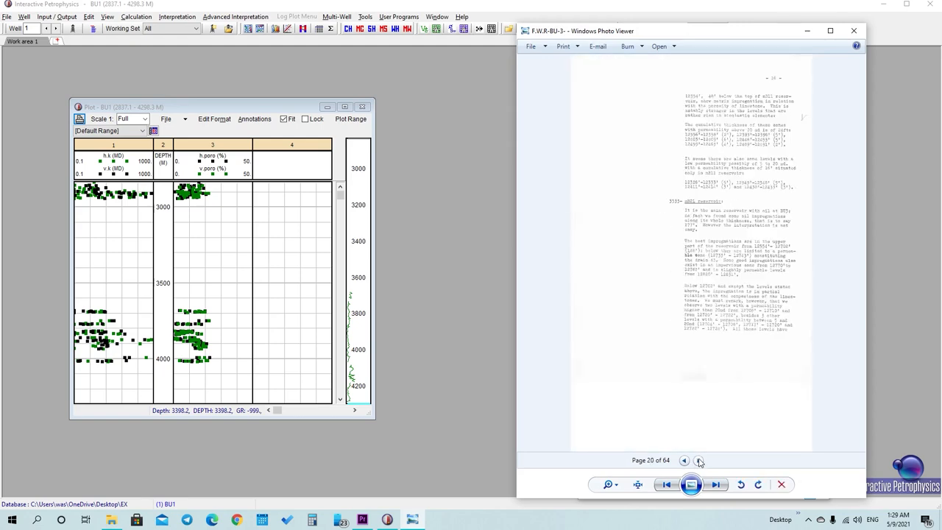
click(699, 461)
click(699, 461)
click(699, 460)
click(699, 461)
click(699, 460)
scroll(725, 318, up, 3)
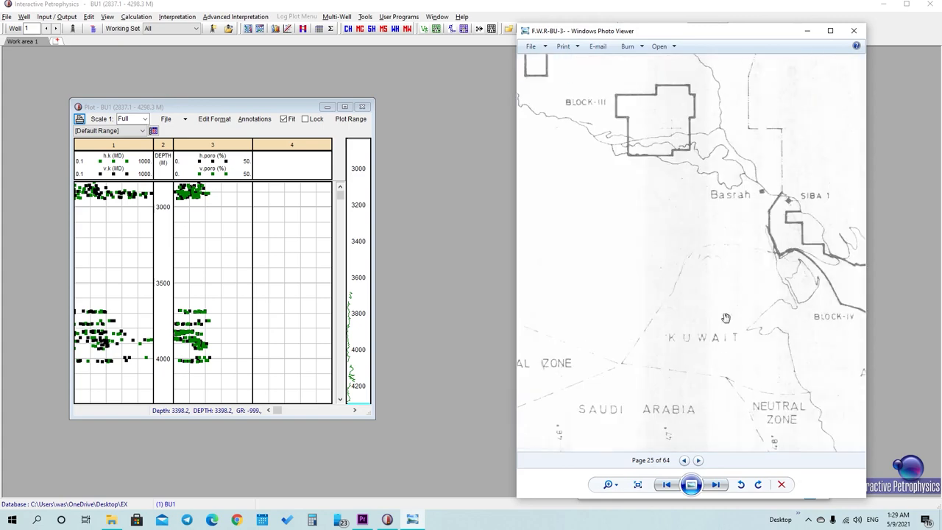
click(699, 461)
click(698, 461)
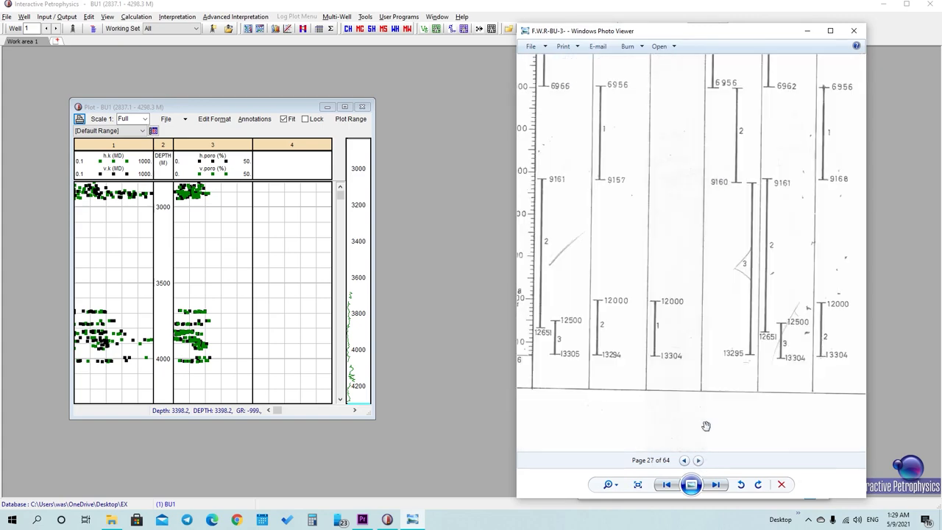
scroll(698, 370, down, 2)
click(698, 460)
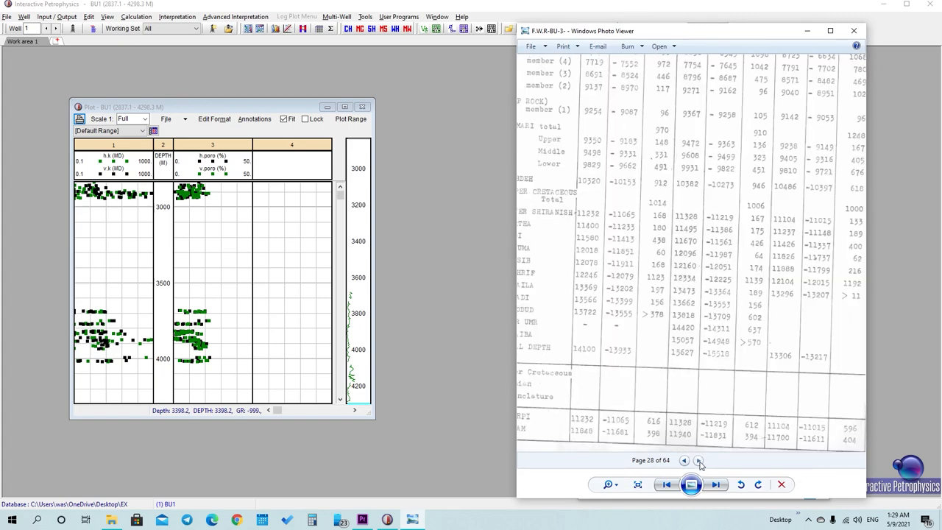
scroll(647, 335, down, 3)
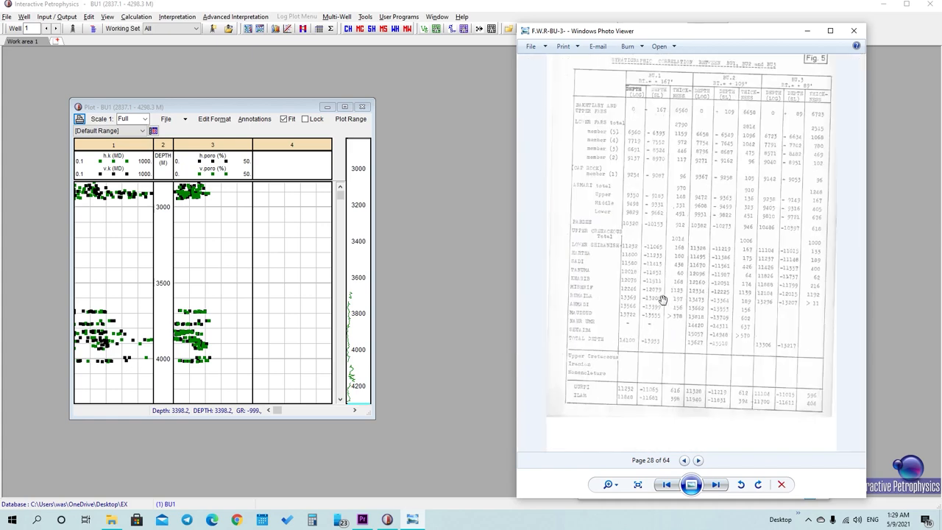
click(698, 461)
scroll(629, 156, up, 5)
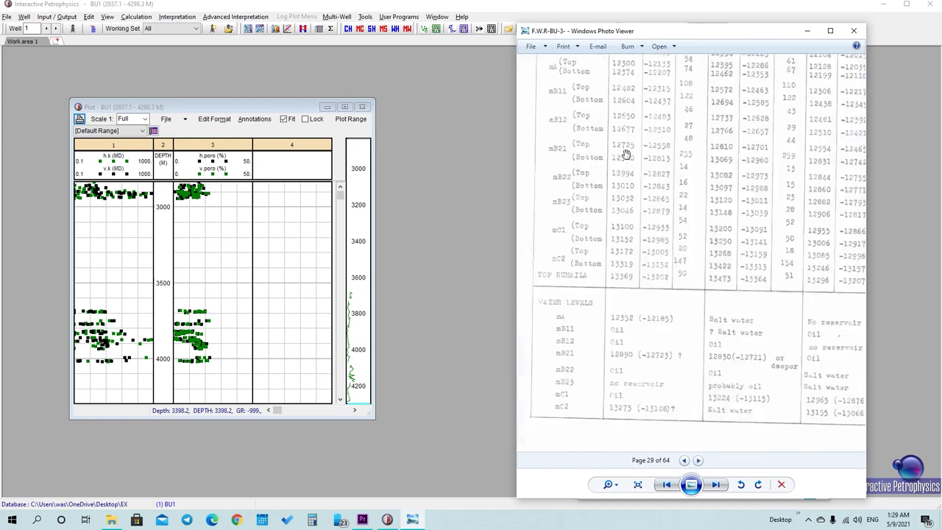
Examine the Mishrif unit tops and bottoms for BU1, BU2 and BU3 in the enlarged report, and close the report and its folder.
click(830, 30)
scroll(393, 238, up, 1)
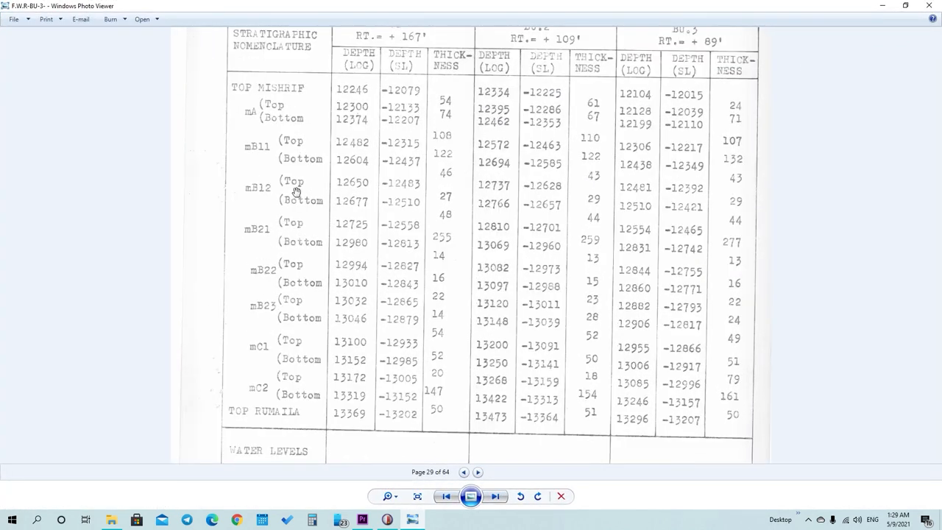
drag(296, 190, 290, 216)
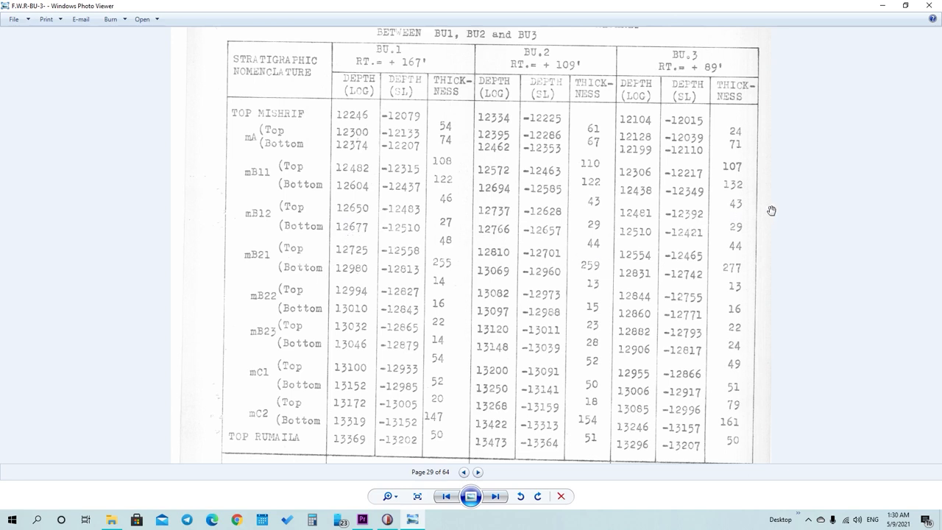
drag(923, 89, 937, 71)
drag(424, 115, 415, 140)
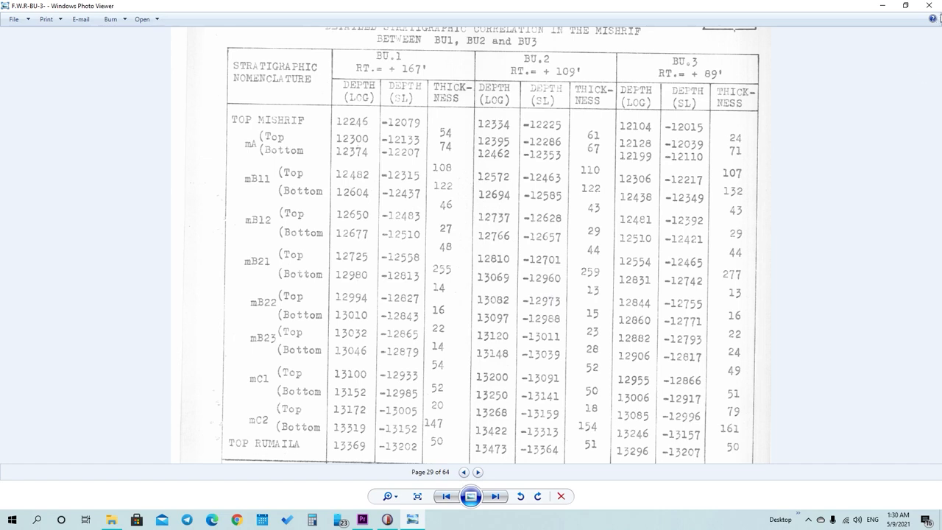
click(930, 6)
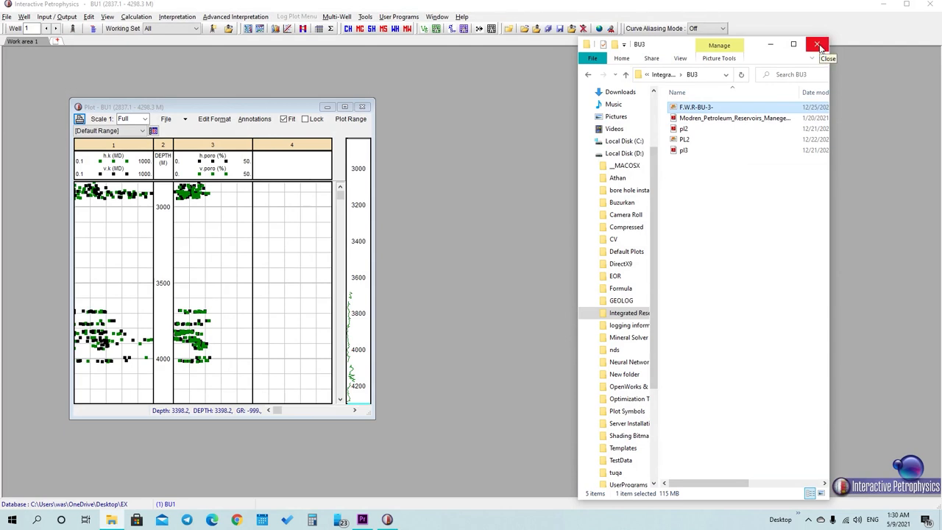
click(818, 45)
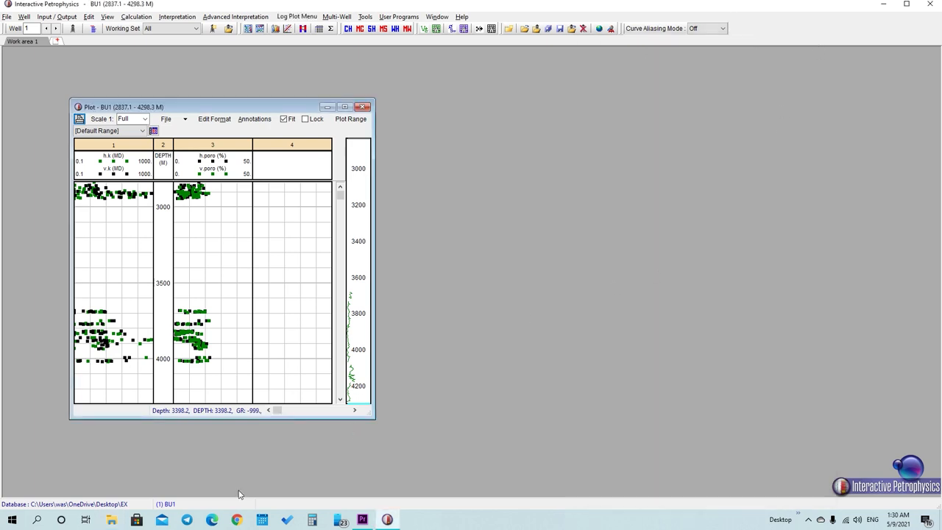
click(111, 520)
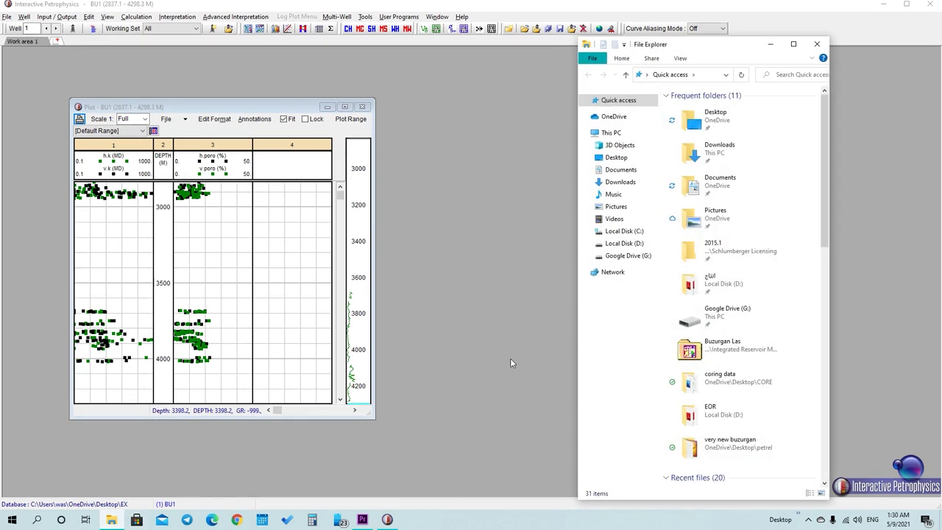
right_click(623, 249)
click(615, 246)
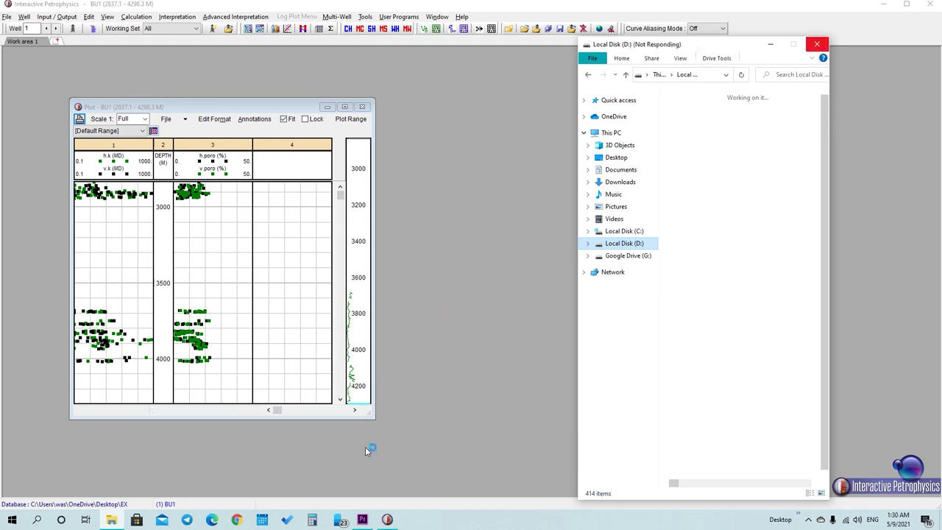
mouse_move(112, 521)
click(818, 45)
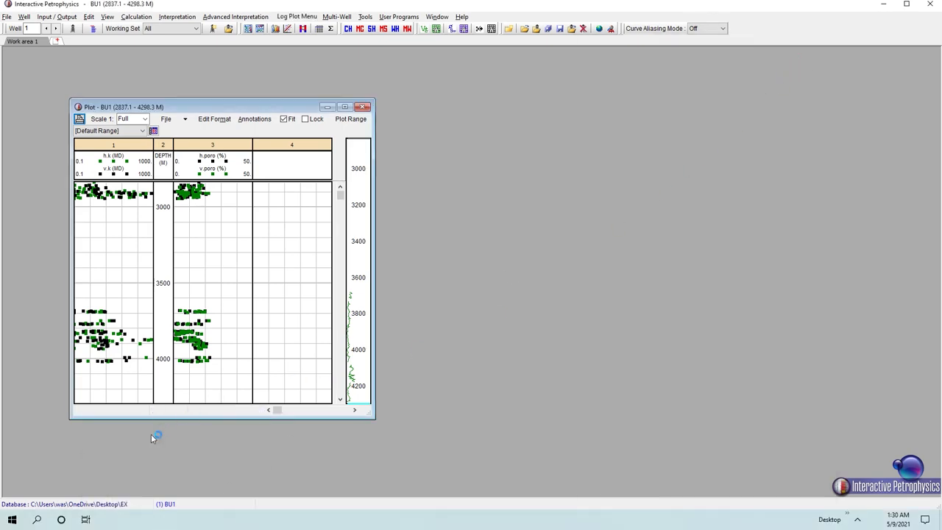
click(111, 520)
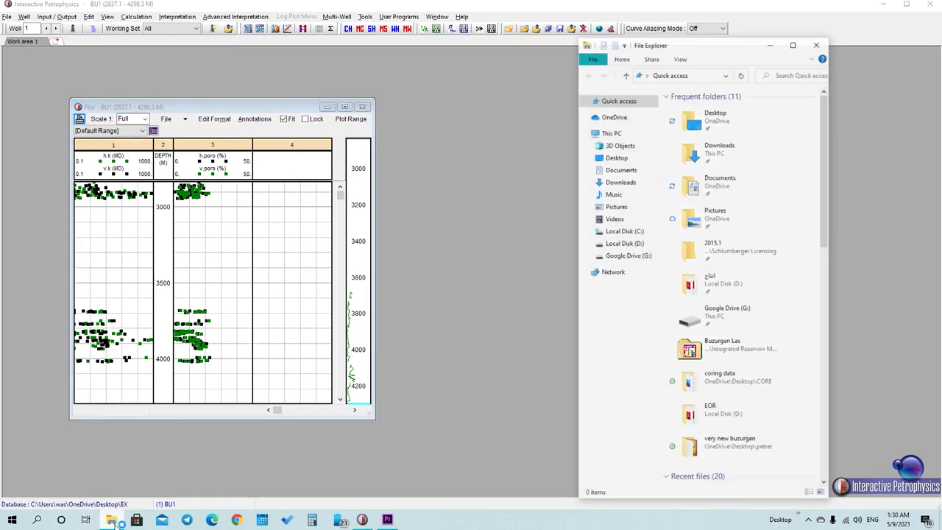
right_click(646, 245)
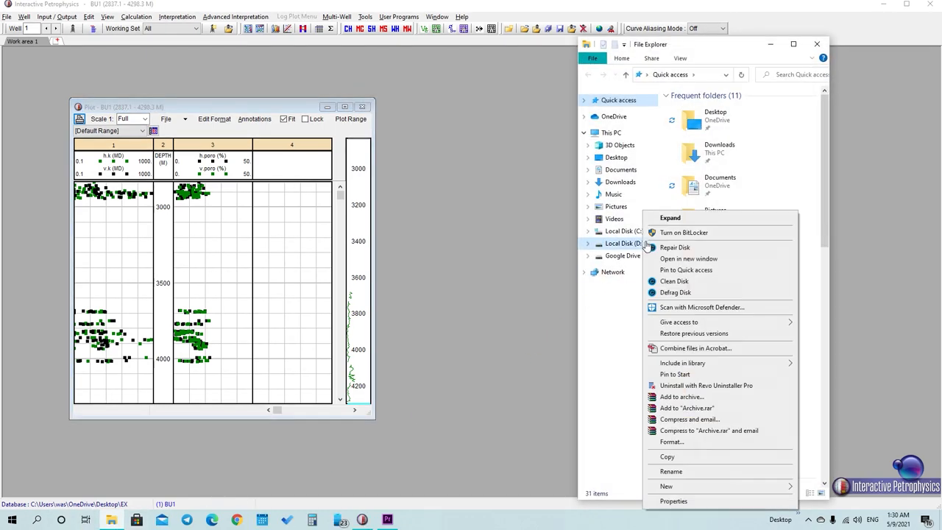
click(686, 218)
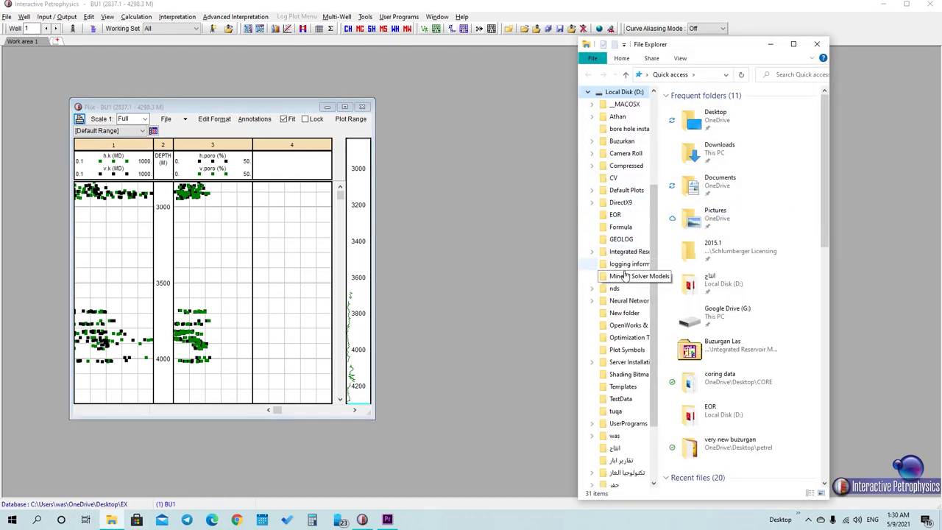
click(770, 44)
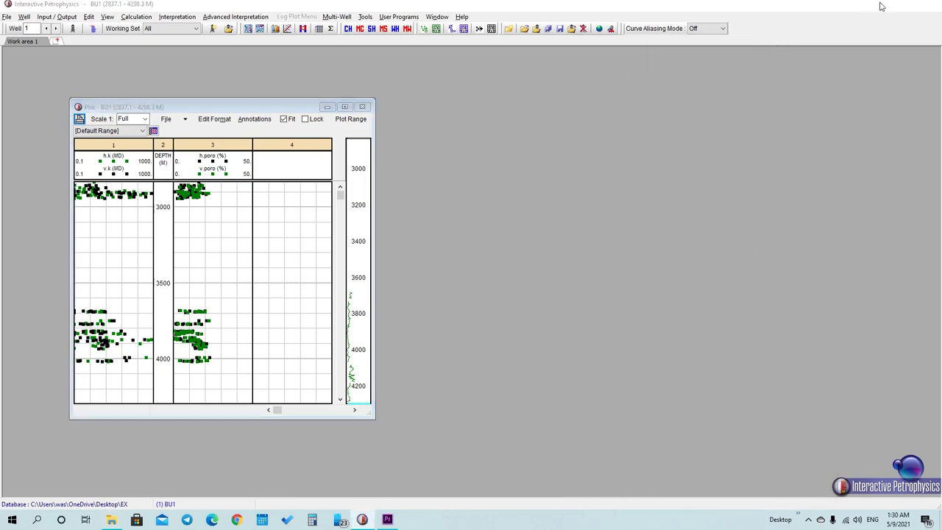
Switch to the desktop and open the MB21 contour map image from the bu maps folder.
click(883, 5)
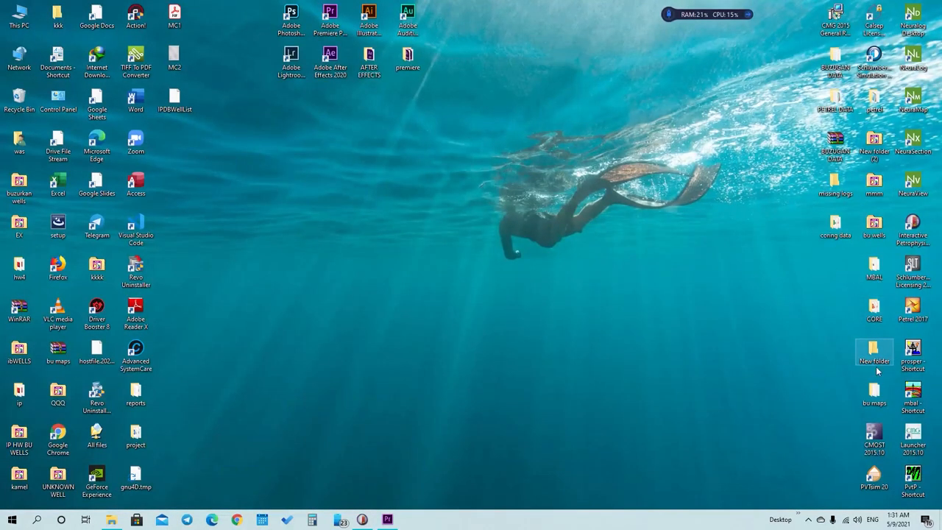
double_click(873, 396)
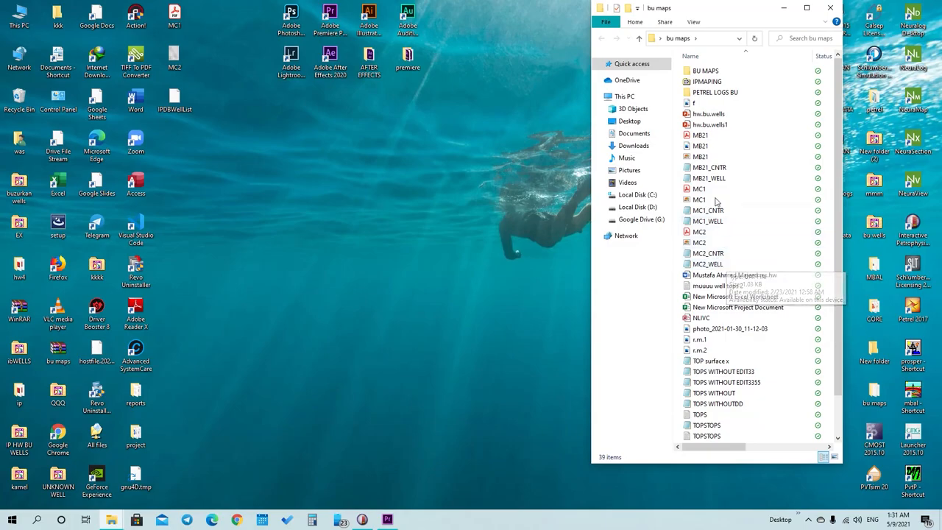
click(719, 157)
double_click(719, 158)
Examine the enlarged MB21 structural contour map for the unit's top depths at the Buzurkan wells, including well 1.
scroll(492, 250, up, 5)
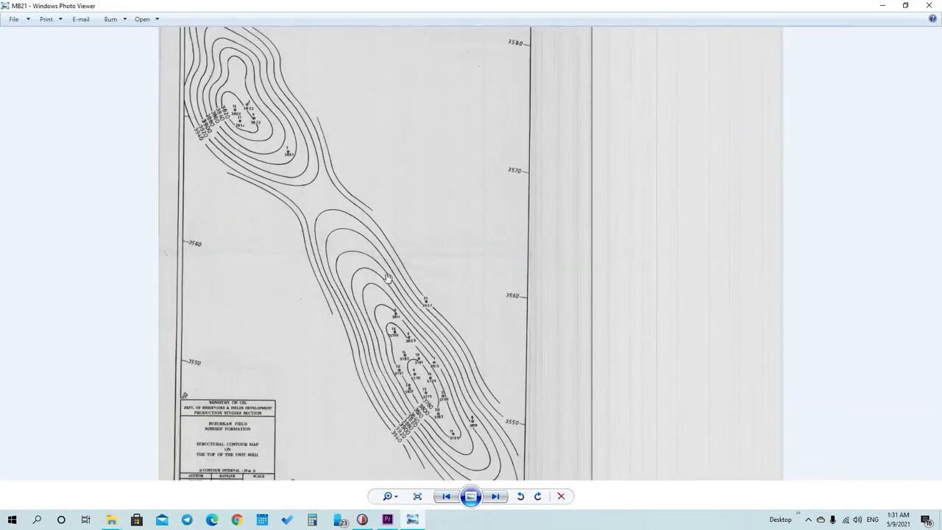
drag(232, 240, 330, 135)
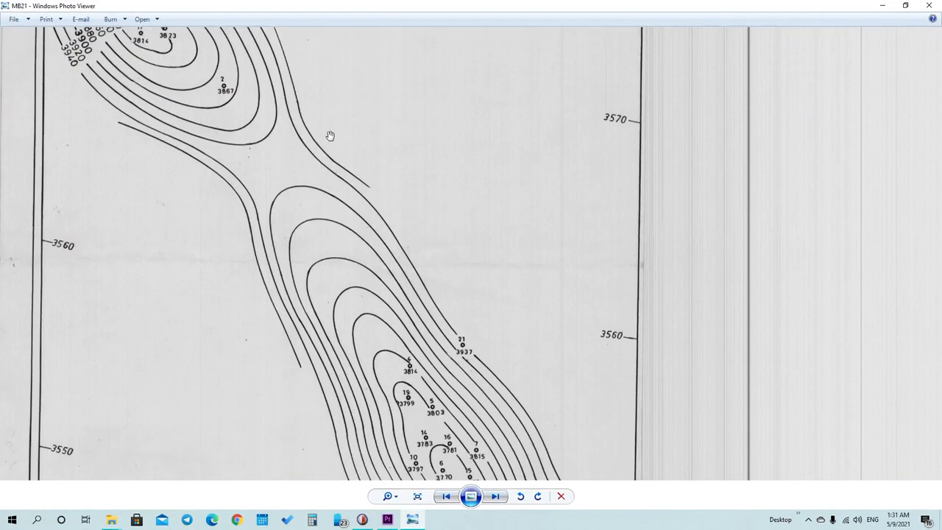
drag(291, 348, 380, 211)
drag(237, 394, 295, 261)
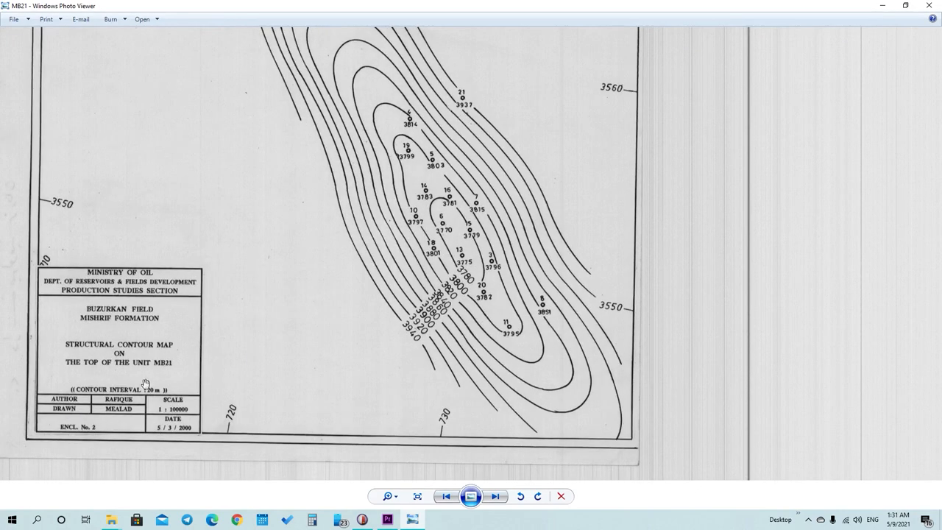
drag(240, 181, 227, 292)
drag(168, 140, 305, 267)
drag(161, 184, 202, 260)
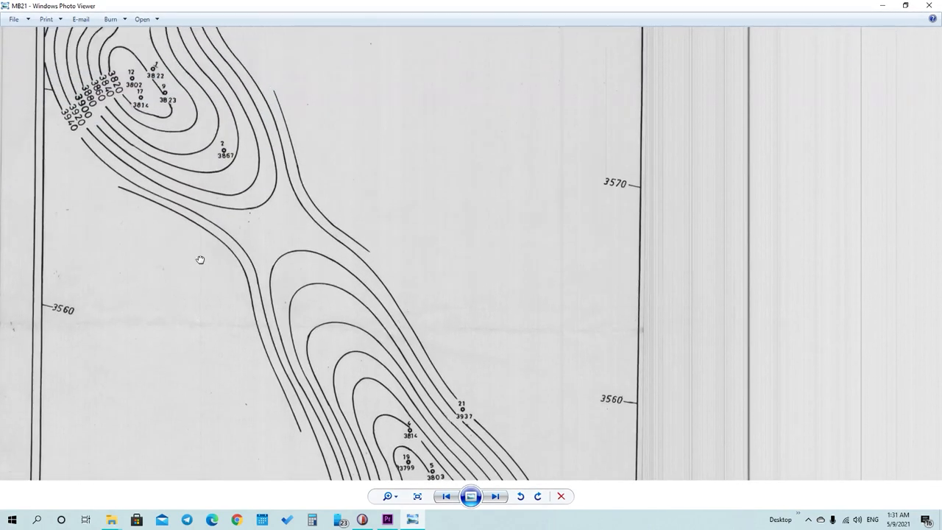
drag(132, 174, 140, 266)
scroll(151, 224, up, 3)
drag(150, 224, 235, 305)
drag(314, 333, 311, 305)
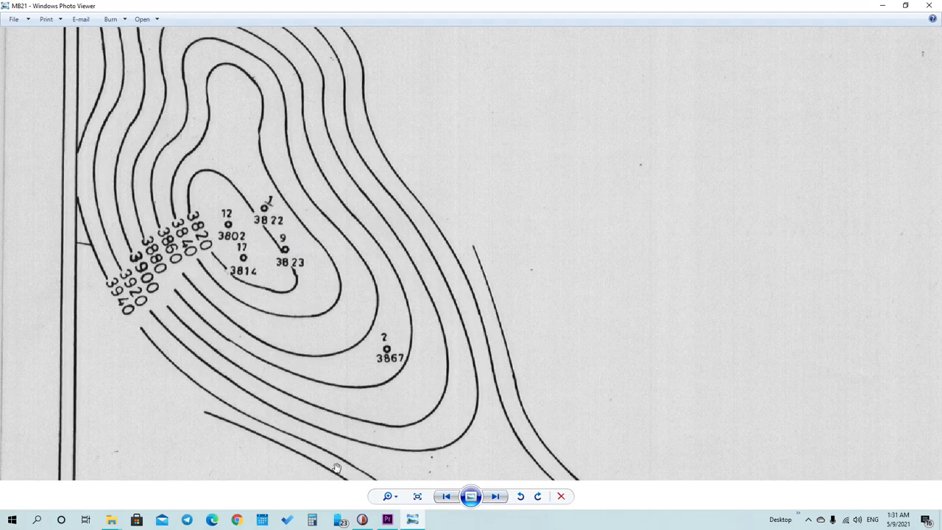
Switch to Interactive Petrophysics and run Clay Volume Analysis on BU1 with the GR curve as the gamma ray clay indicator.
mouse_move(362, 520)
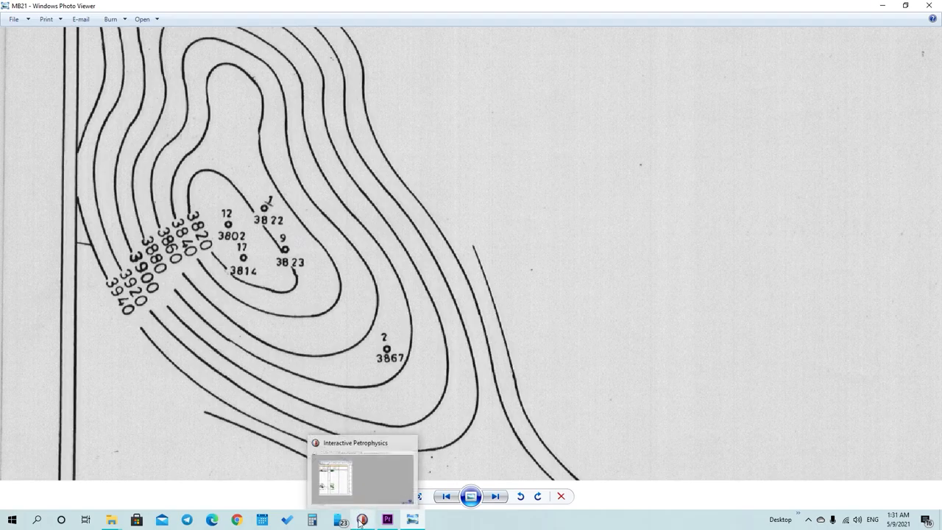
click(318, 453)
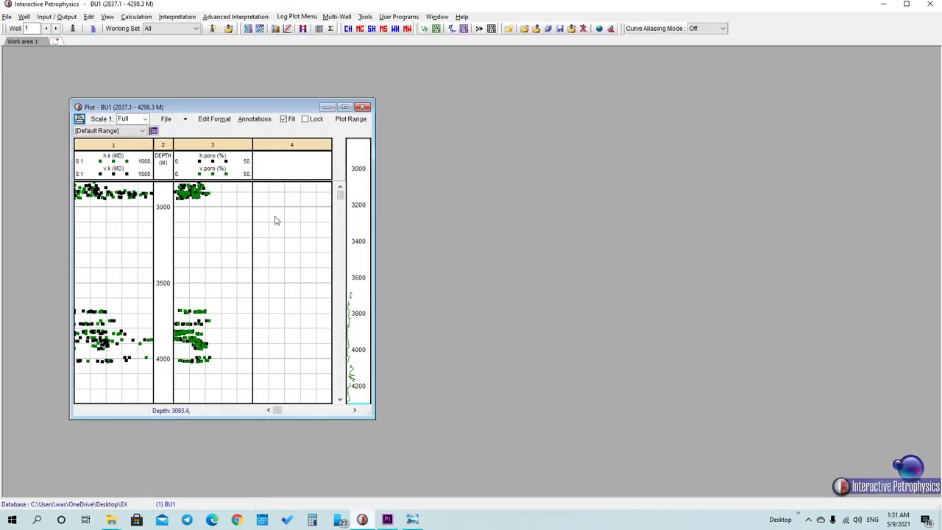
click(423, 28)
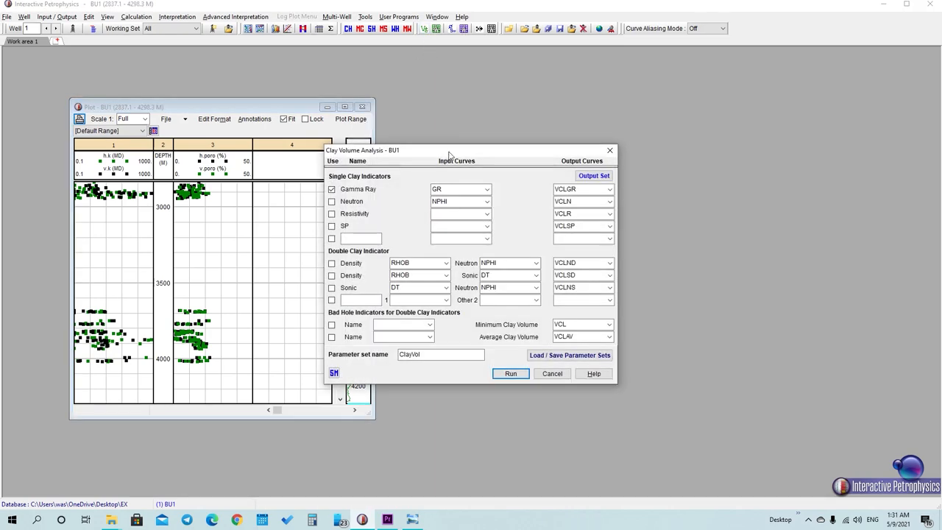
drag(450, 154, 527, 116)
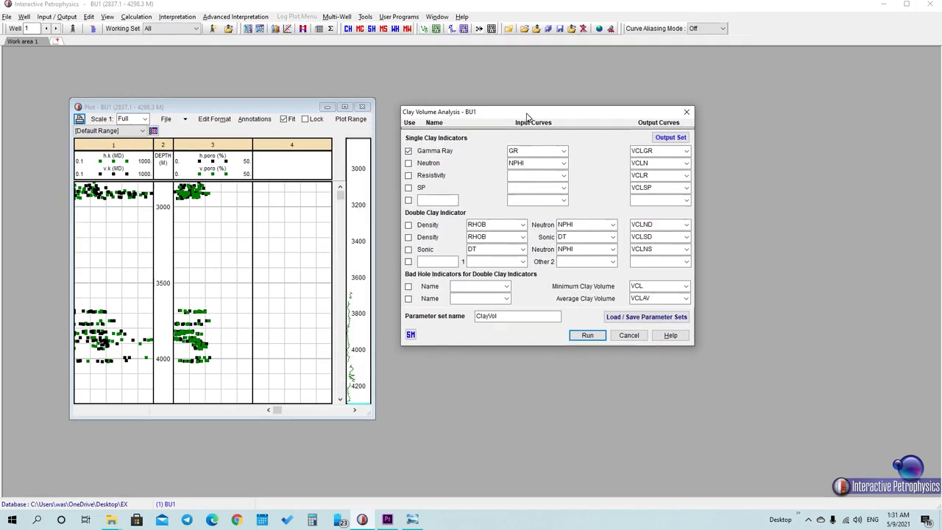
click(588, 335)
click(509, 285)
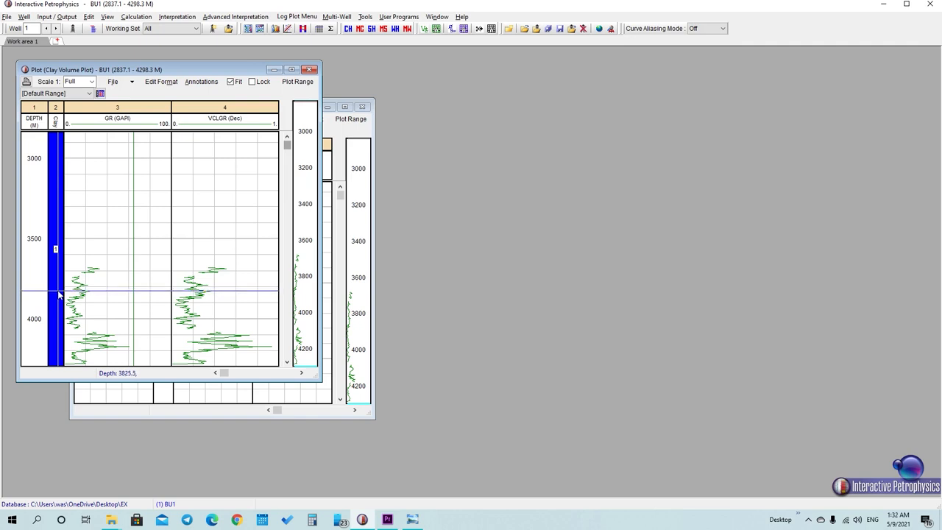
Split the clay zone at a depth of about 3820 m in the BU1 clay volume plot.
right_click(59, 294)
click(61, 297)
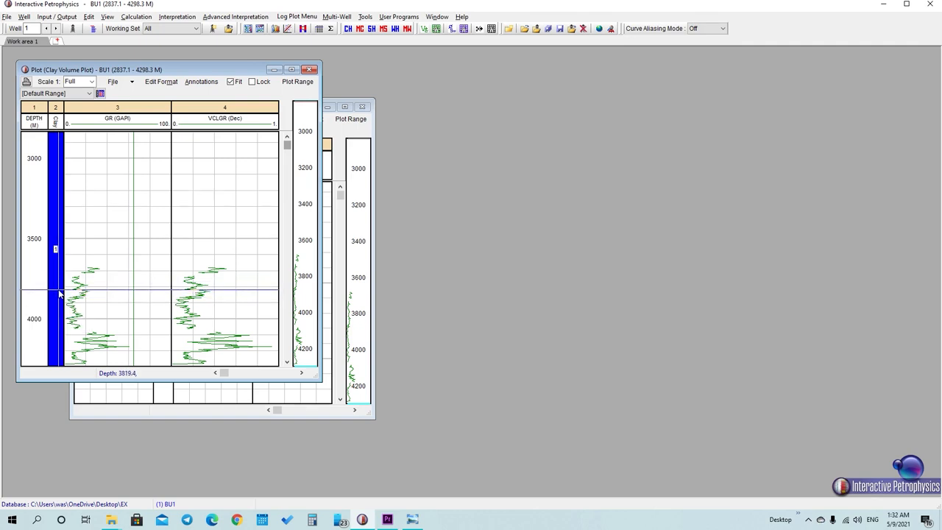
right_click(60, 294)
click(61, 298)
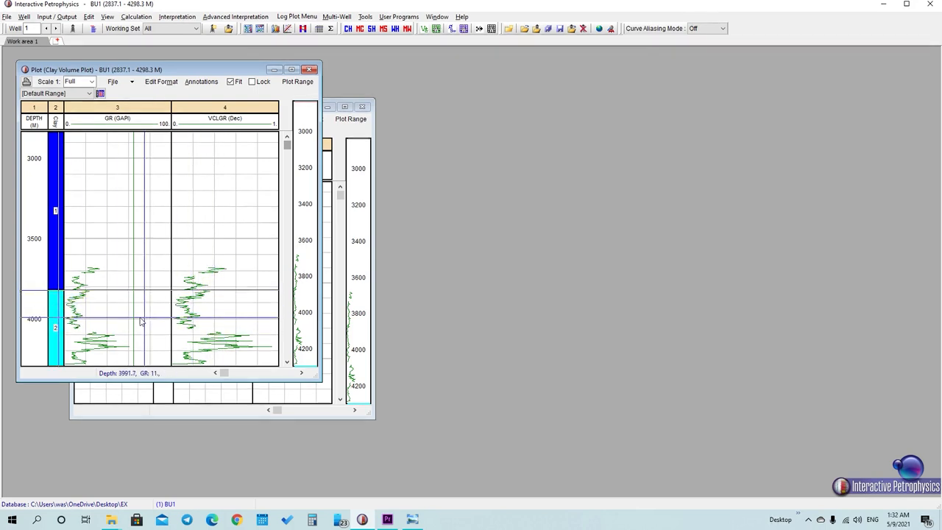
Switch to File Explorer and open the F.W.R-BU-3- report from the BU3 folder under Integrated Reservoir Management on drive D.
click(362, 519)
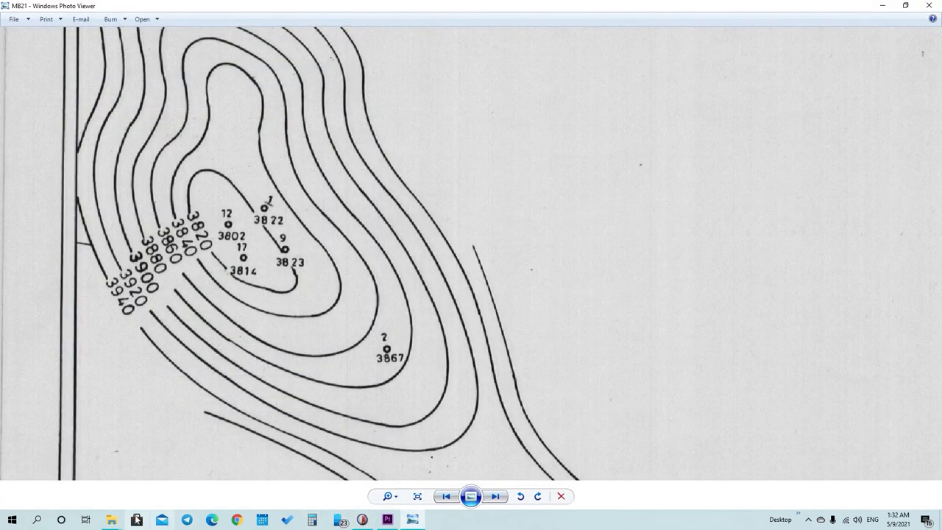
click(111, 519)
click(129, 485)
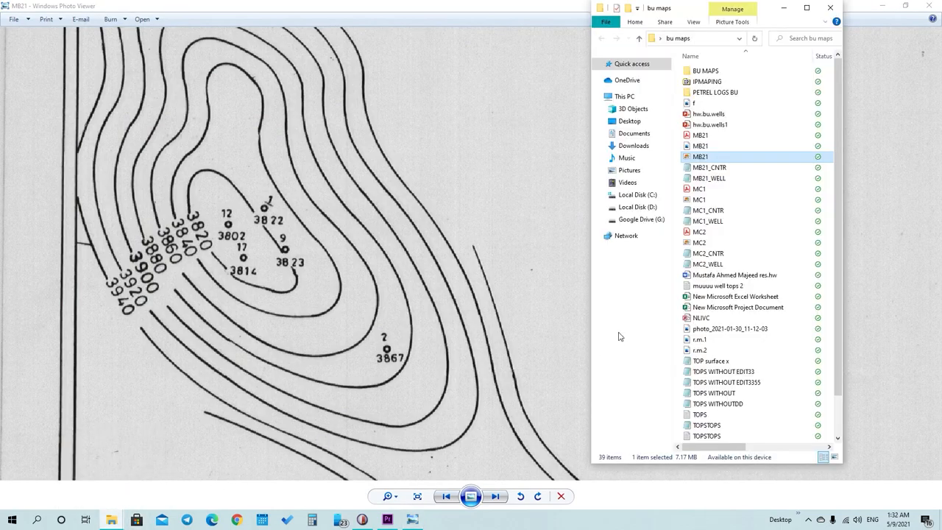
right_click(642, 210)
click(658, 217)
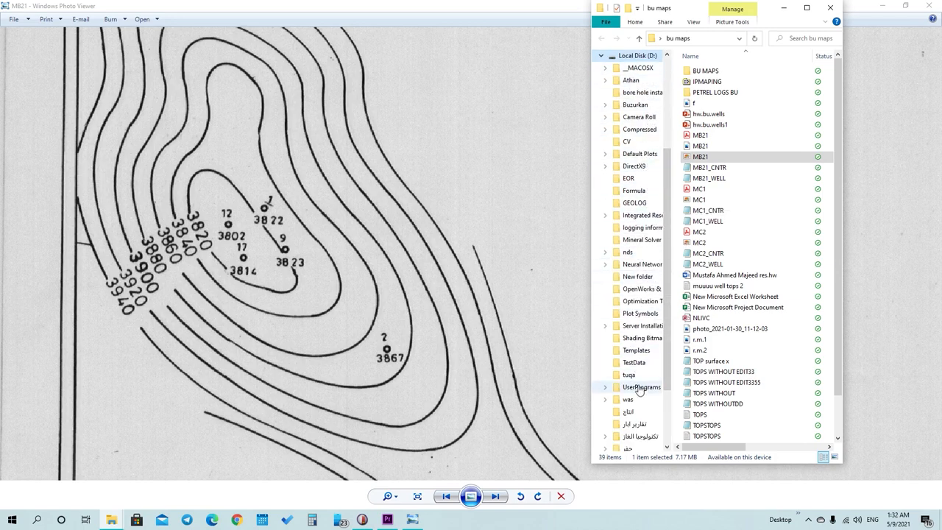
scroll(639, 324, up, 4)
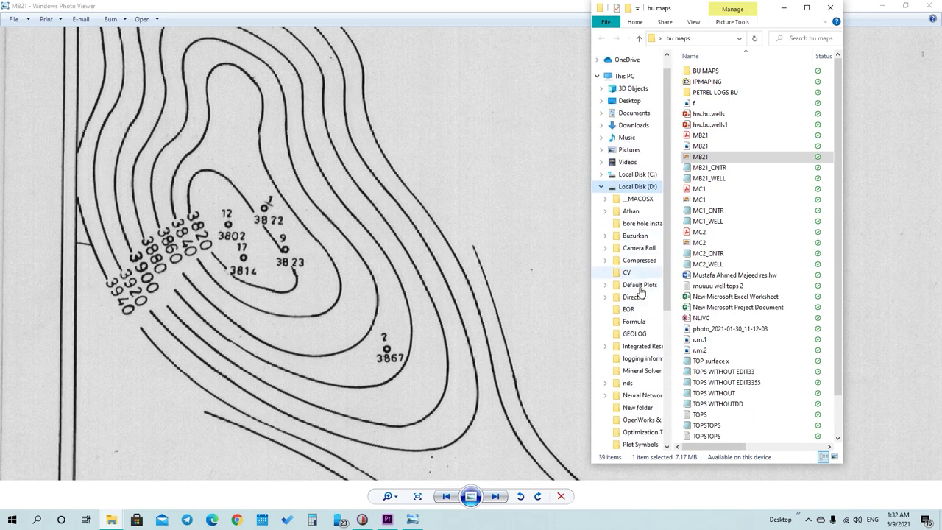
click(642, 346)
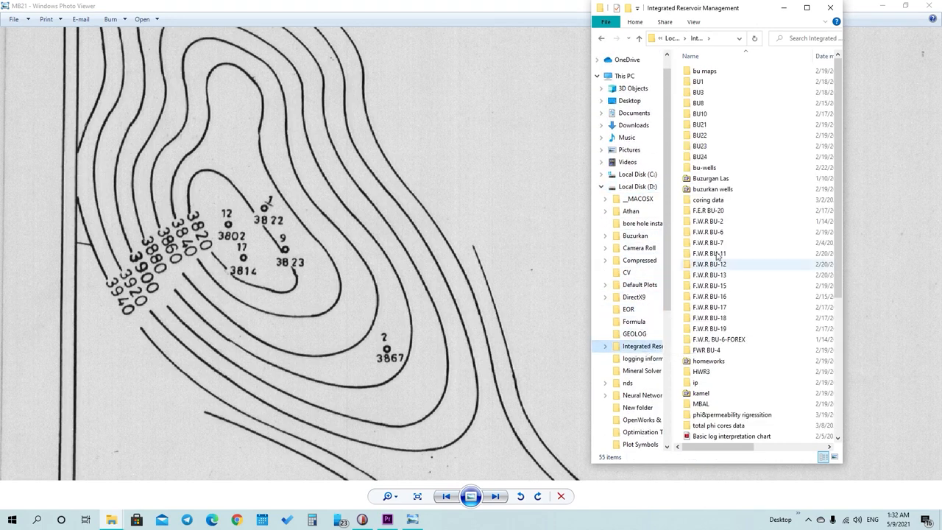
double_click(699, 92)
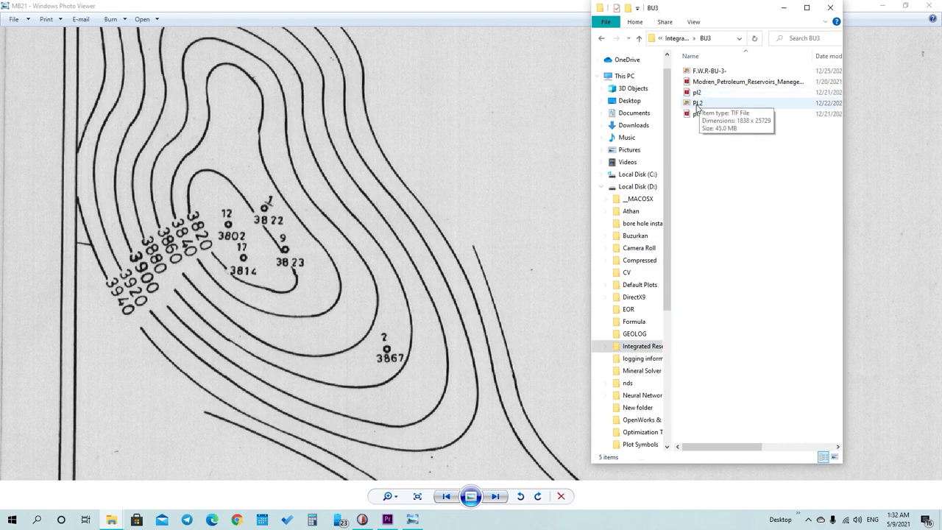
double_click(707, 71)
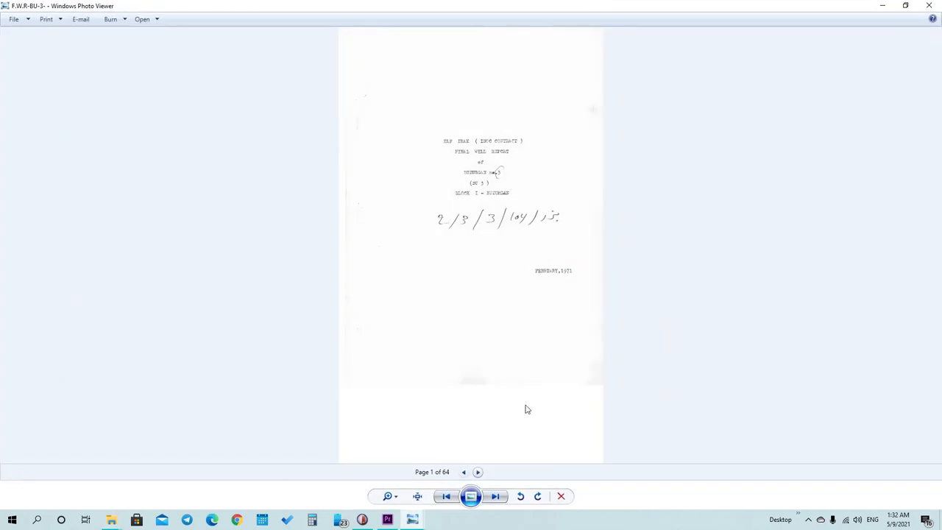
Go through the BU3 report to page 29 and examine the Mishrif unit depths in the enlarged stratigraphic correlation table.
click(478, 472)
click(478, 472)
click(479, 472)
click(478, 472)
click(478, 473)
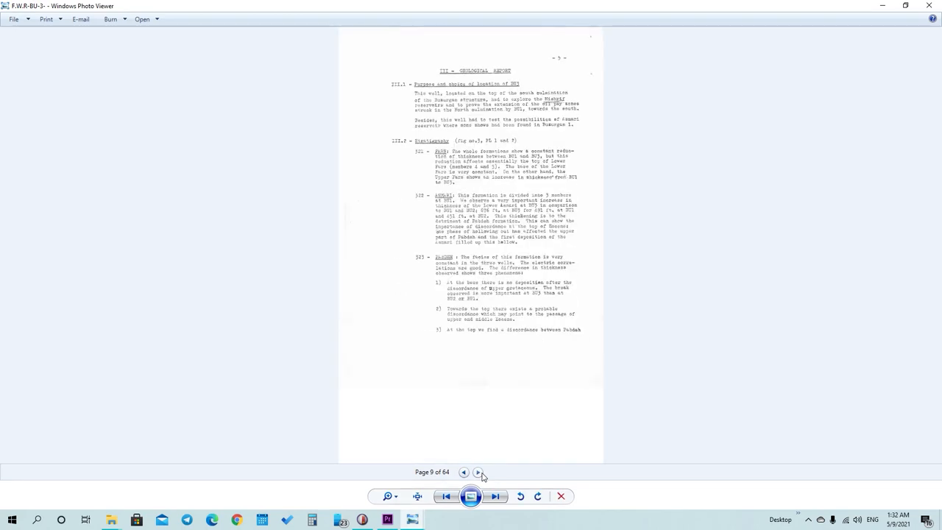
click(478, 473)
click(478, 472)
click(478, 472)
click(479, 472)
click(479, 473)
click(478, 472)
click(479, 473)
click(478, 472)
click(479, 472)
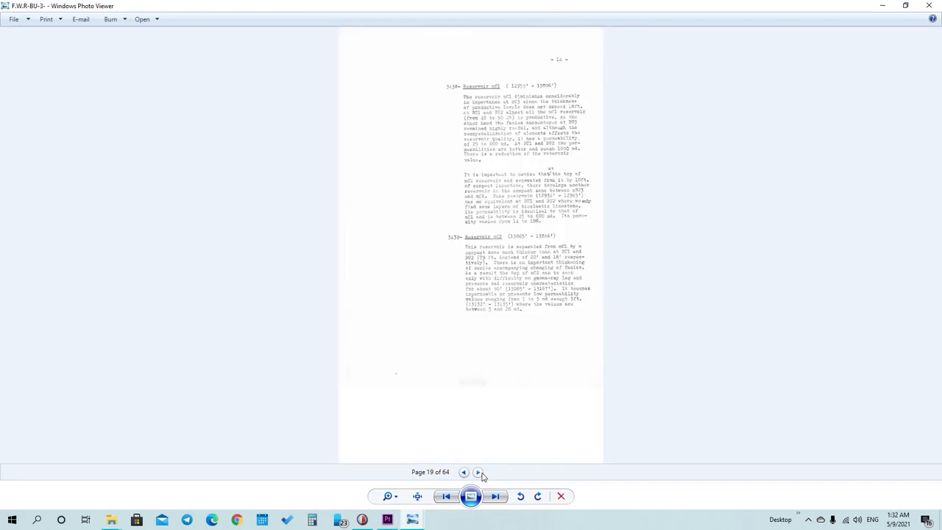
click(478, 472)
click(478, 472)
click(478, 472)
click(478, 473)
click(478, 472)
click(479, 473)
click(478, 472)
click(478, 473)
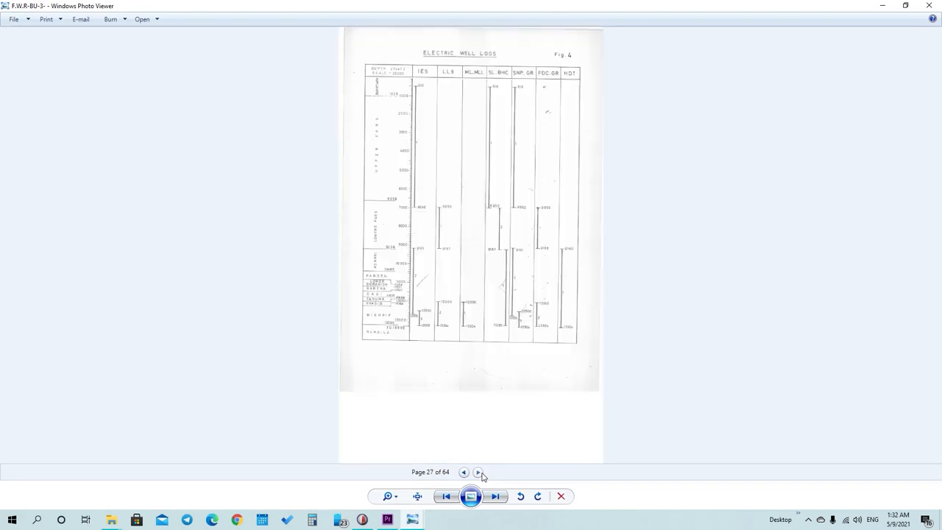
click(479, 472)
click(478, 472)
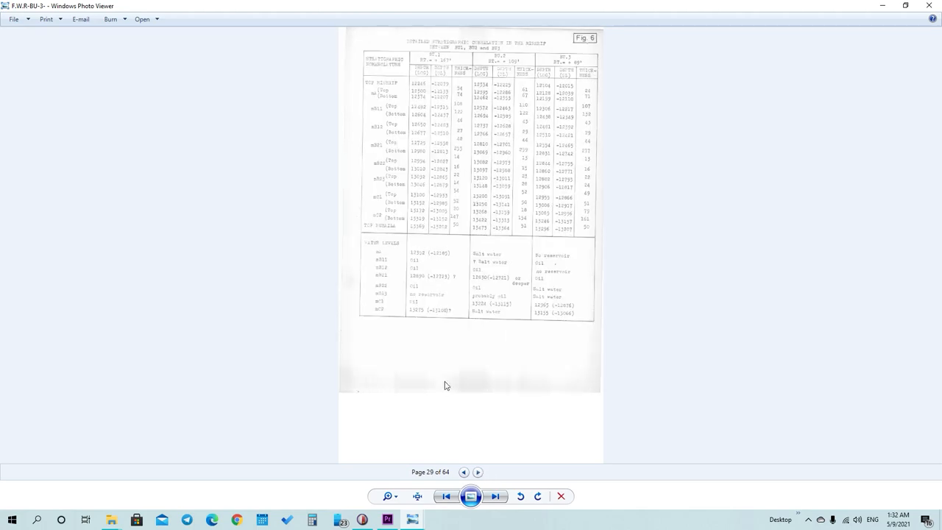
scroll(404, 283, up, 3)
scroll(434, 324, up, 1)
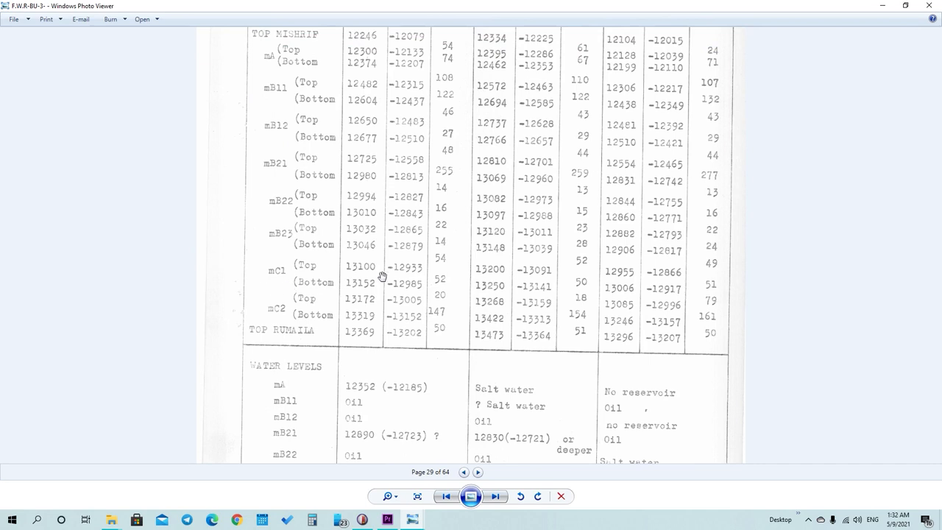
Close the BU3 report and its folder, and check which files the CORE folder on the desktop contains.
click(928, 5)
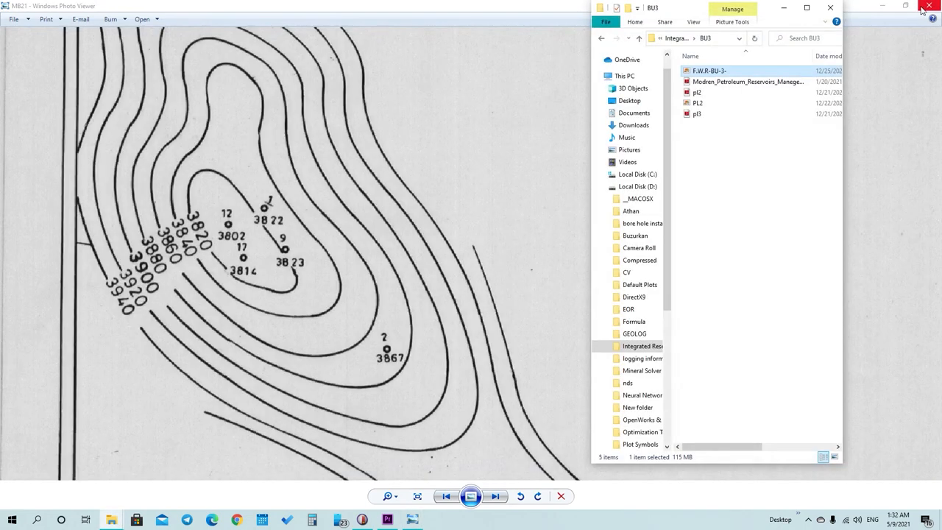
click(831, 7)
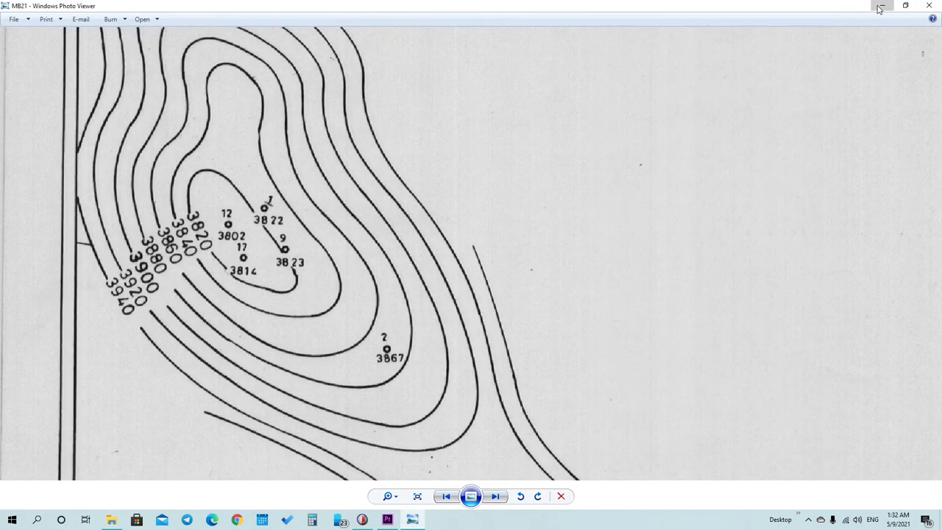
click(882, 6)
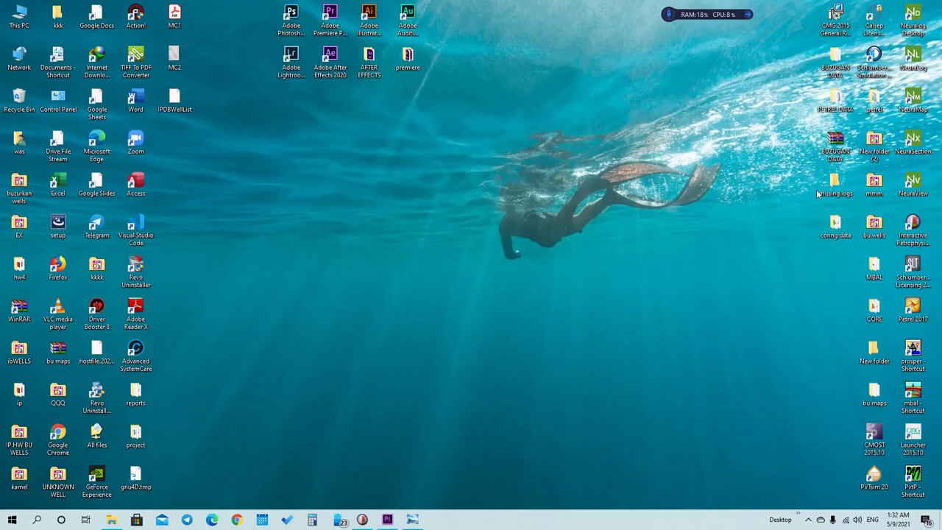
double_click(869, 310)
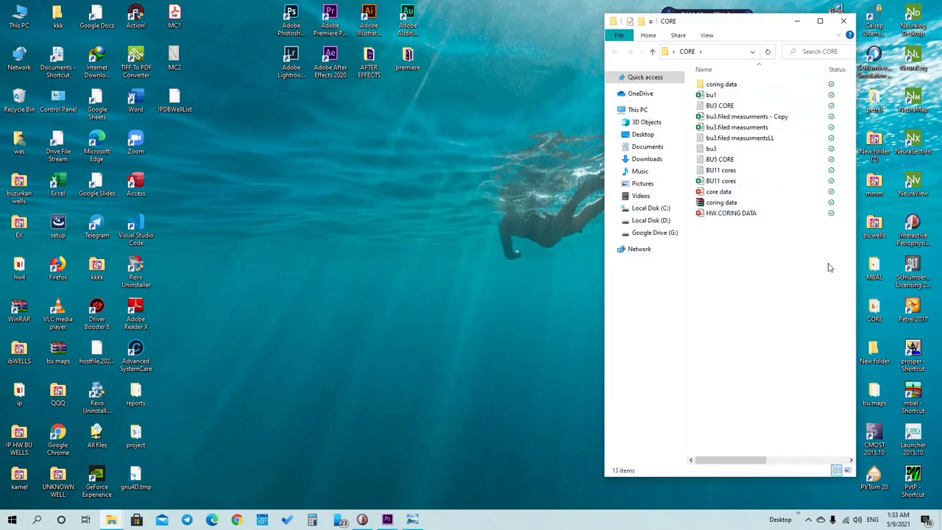
click(843, 21)
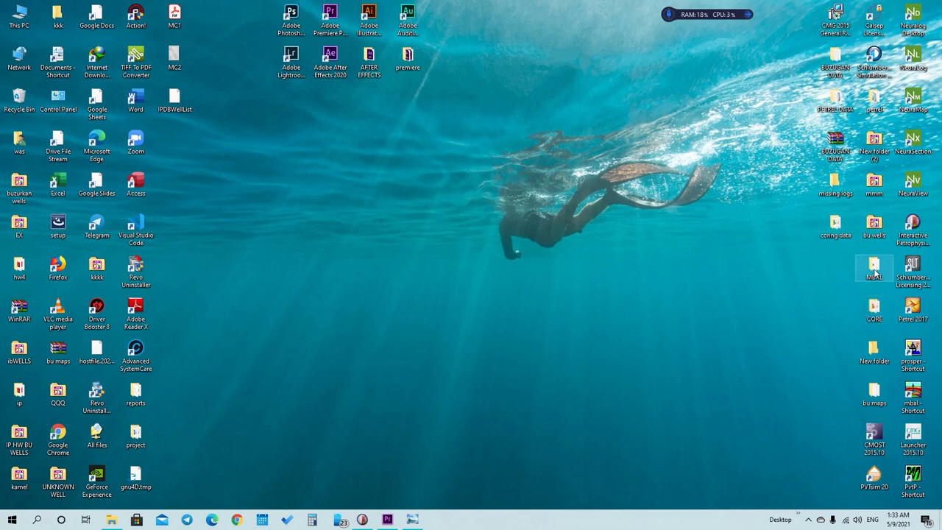
Open the MC1 contour map image from the desktop's bu maps folder and check the depth marked at well 1.
double_click(873, 390)
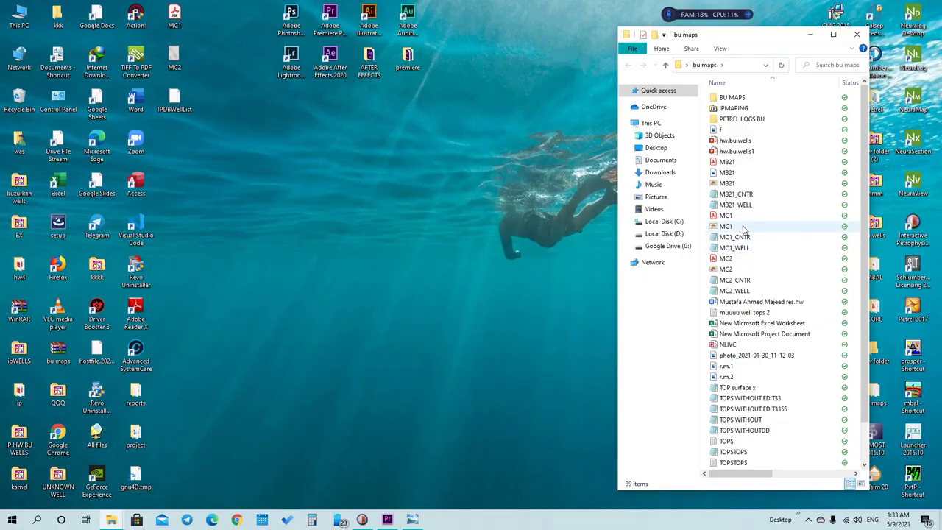
double_click(743, 228)
scroll(362, 172, up, 4)
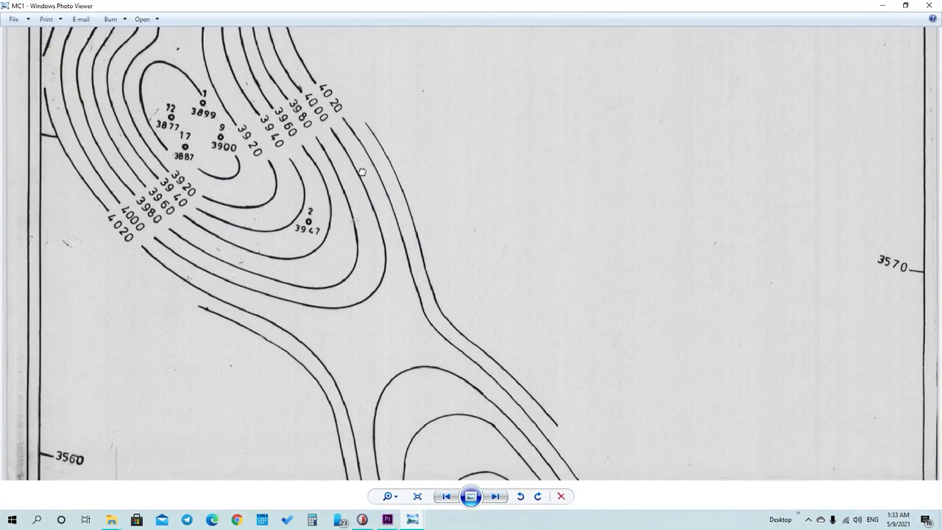
drag(362, 171, 364, 195)
scroll(182, 153, up, 4)
drag(226, 163, 256, 225)
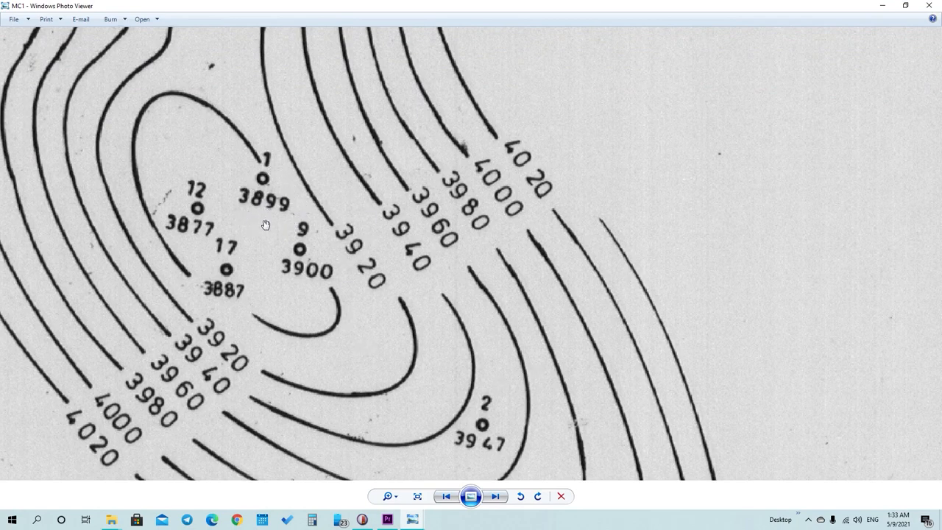
click(928, 5)
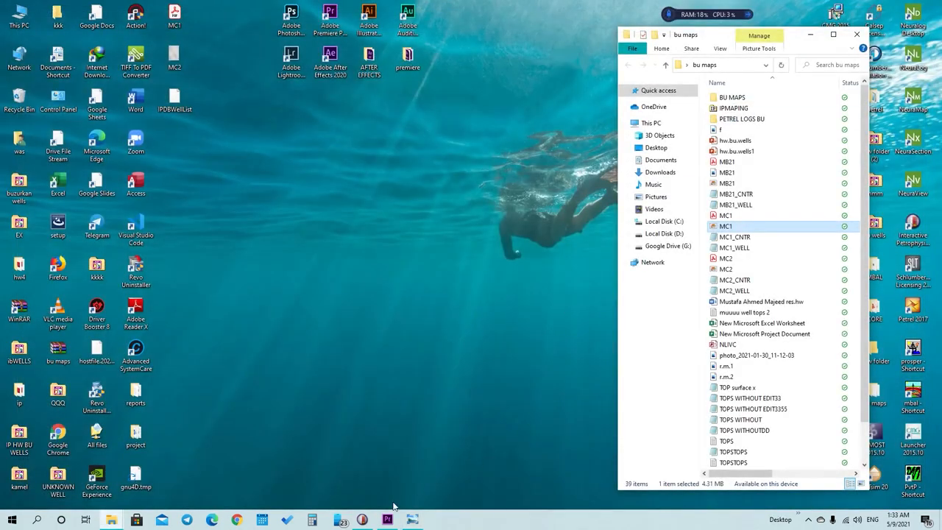
Switch to Interactive Petrophysics and delete clay zone 1, above about 3820 m, in the BU1 clay volume plot.
click(362, 519)
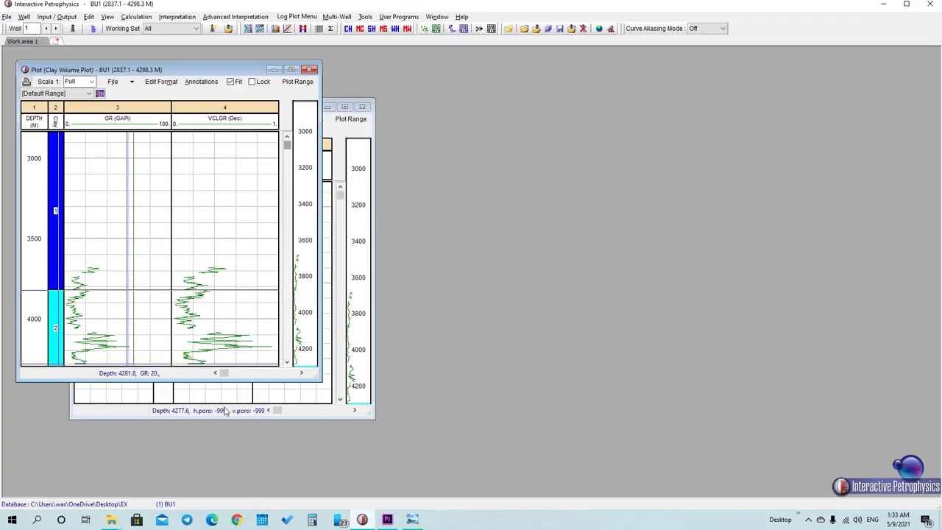
click(58, 333)
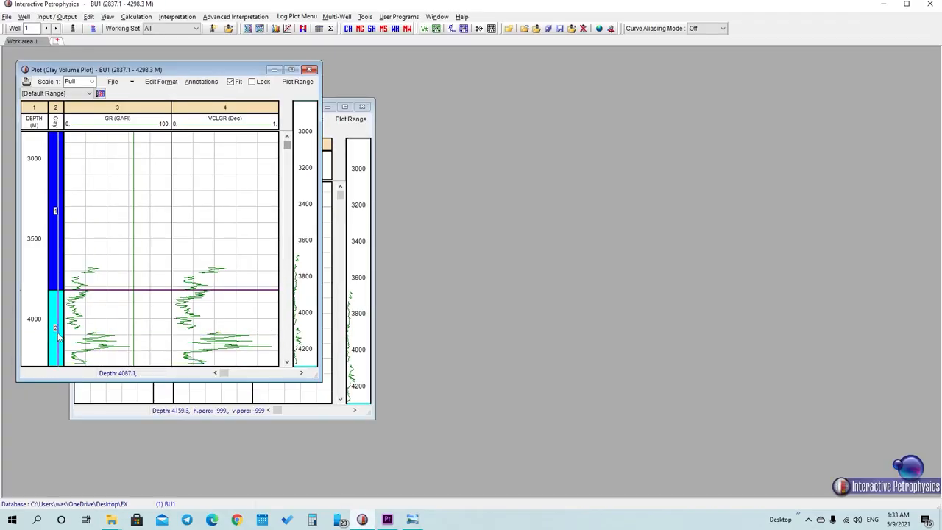
right_click(59, 281)
click(56, 297)
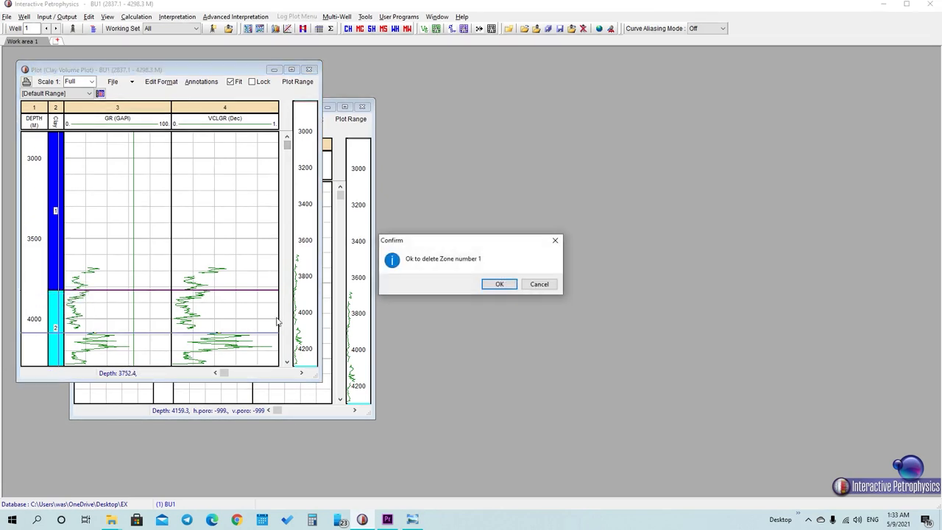
click(499, 285)
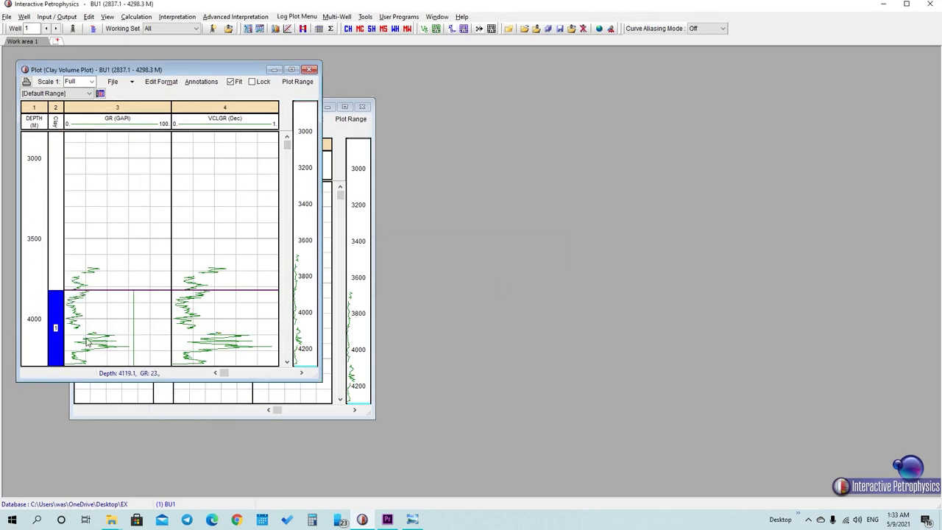
Split the remaining clay zone at 3899 m and set the plot's depth scale to 2500.
right_click(58, 306)
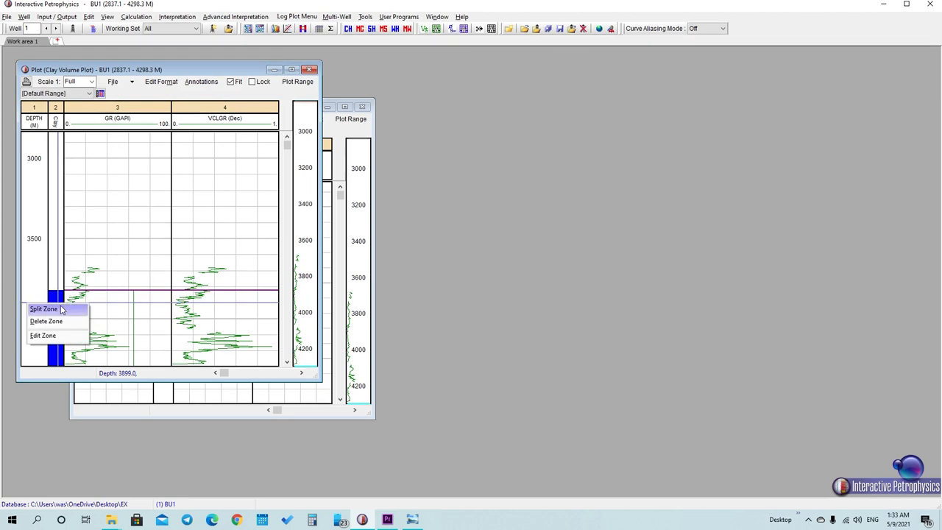
click(62, 309)
click(81, 81)
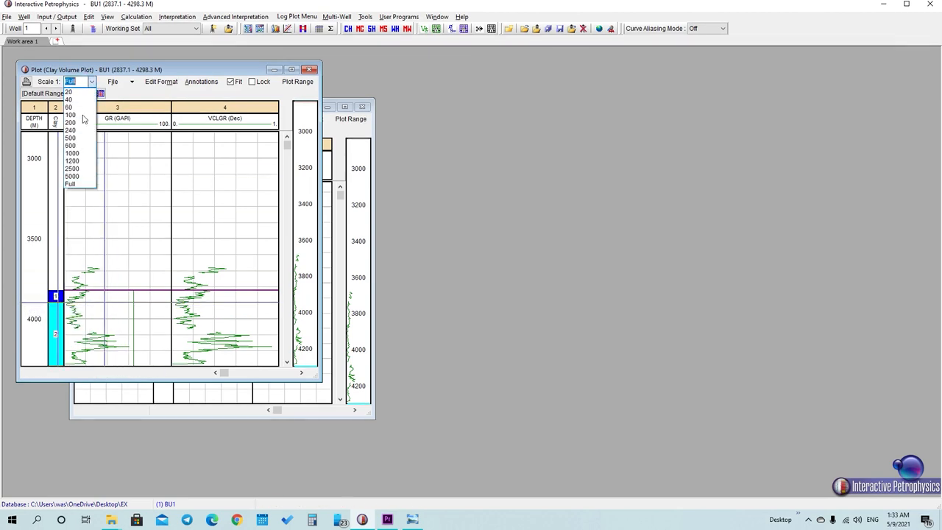
click(74, 169)
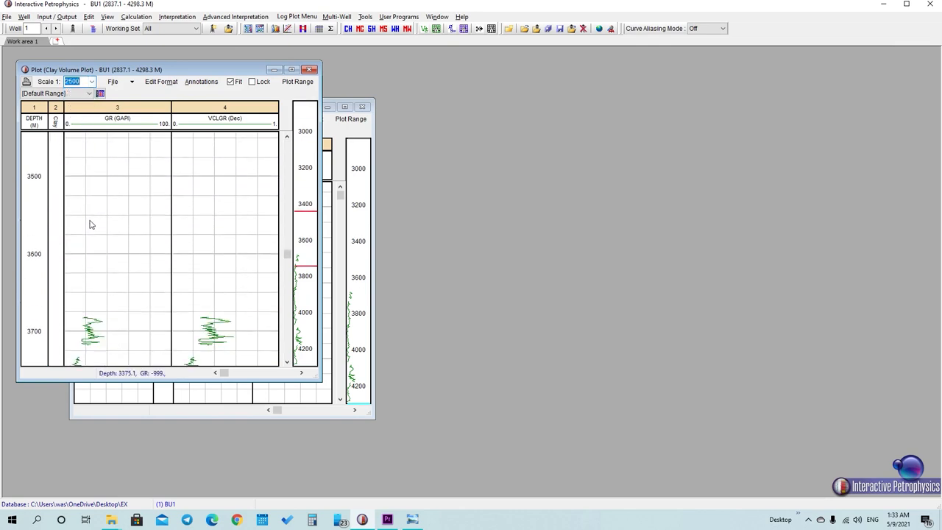
scroll(90, 224, down, 4)
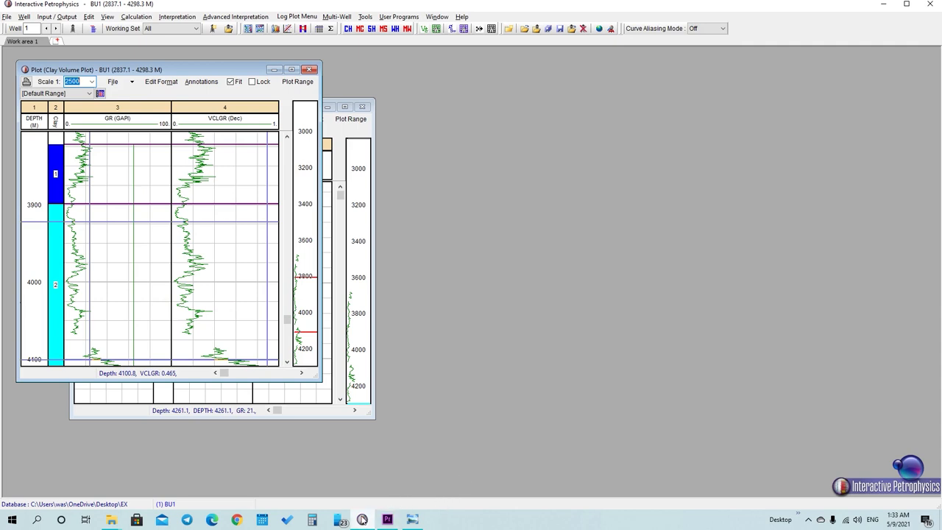
Open the MC2 contour map image from the bu maps folder and check the depth marked at well 1.
click(931, 6)
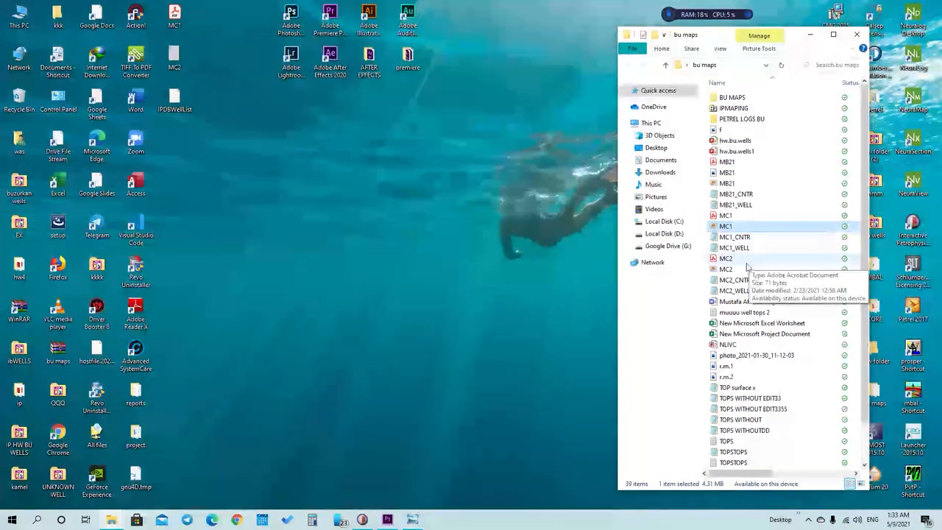
double_click(746, 269)
scroll(348, 141, up, 4)
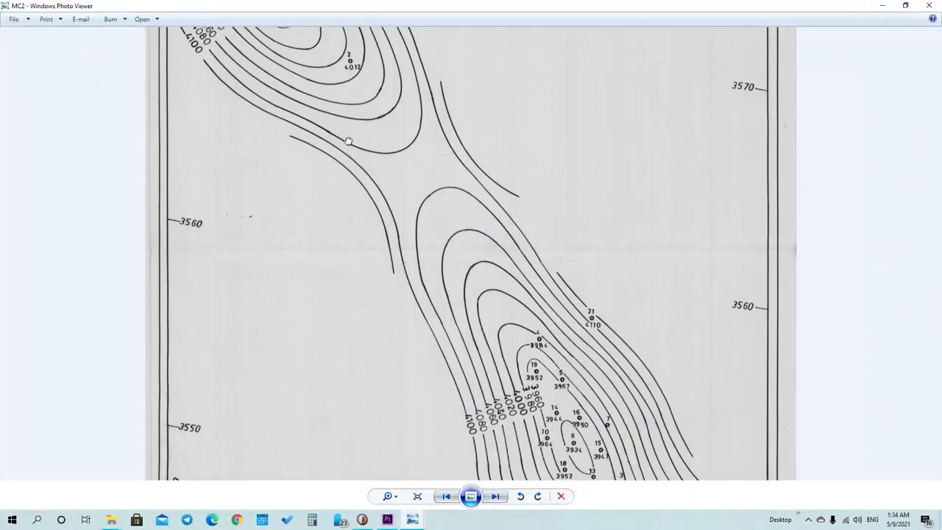
drag(348, 140, 424, 301)
scroll(313, 246, up, 2)
drag(237, 203, 362, 284)
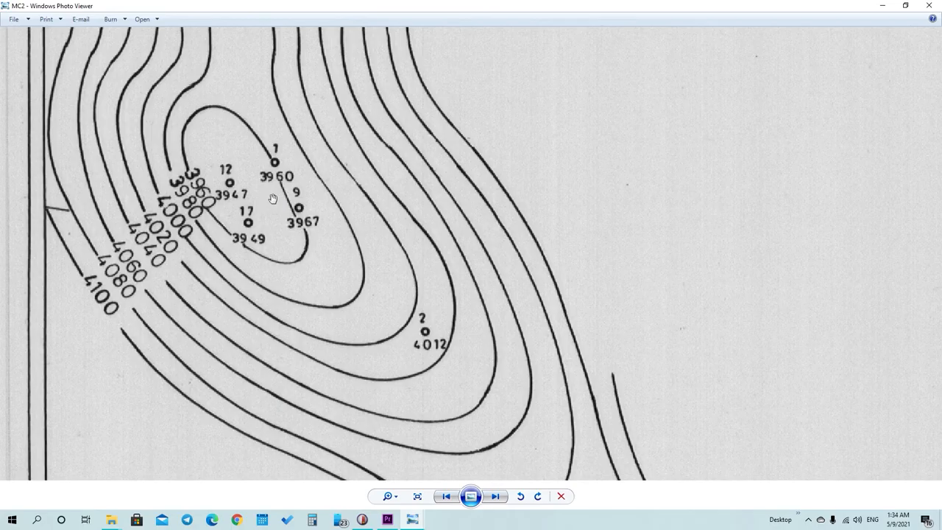
click(929, 5)
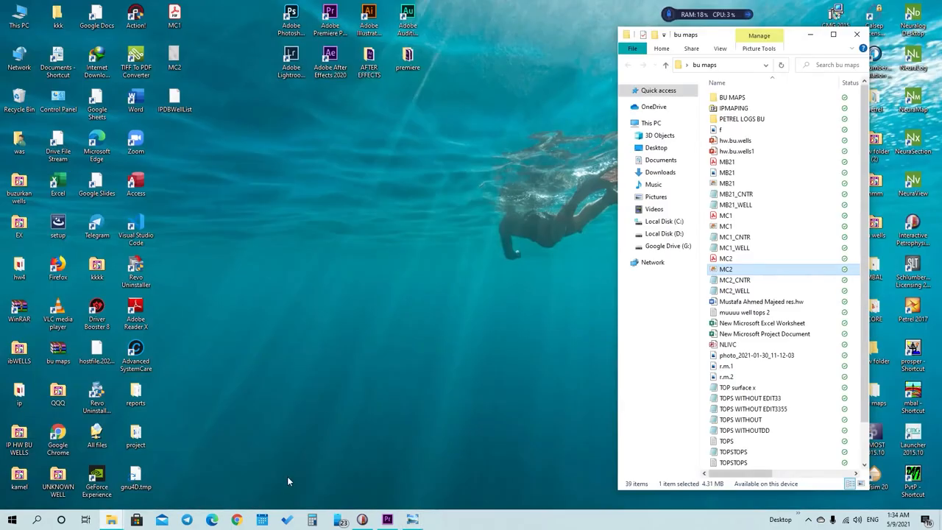
Return to Interactive Petrophysics and split clay zone 2 at 3960 m in the clay volume plot.
click(362, 519)
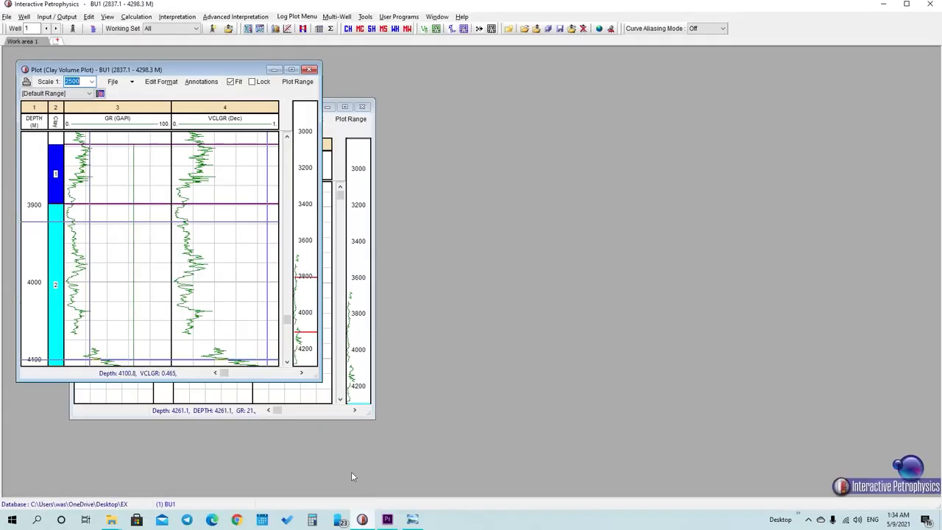
drag(57, 283, 64, 255)
right_click(35, 253)
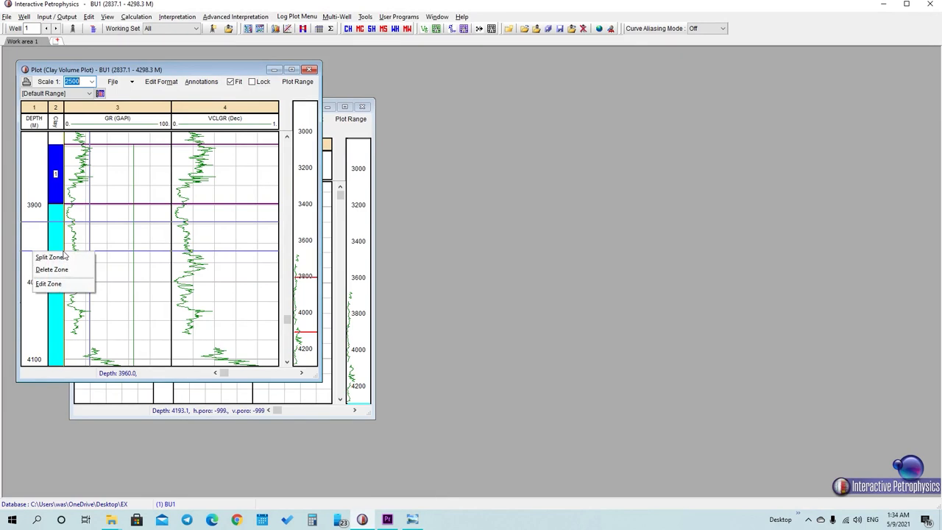
click(42, 256)
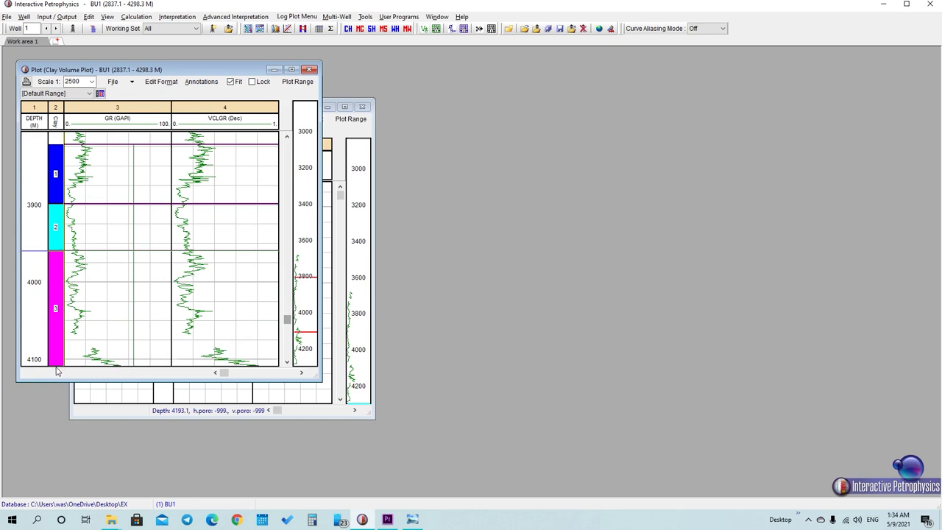
Split clay zone 3 at about 4030 m and delete the zone below that depth.
right_click(59, 306)
click(44, 313)
right_click(59, 364)
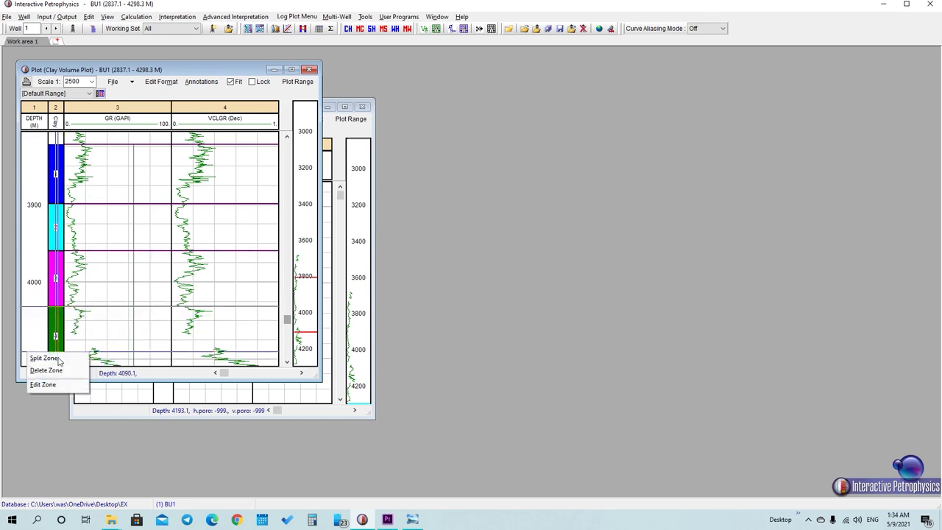
click(43, 370)
click(498, 284)
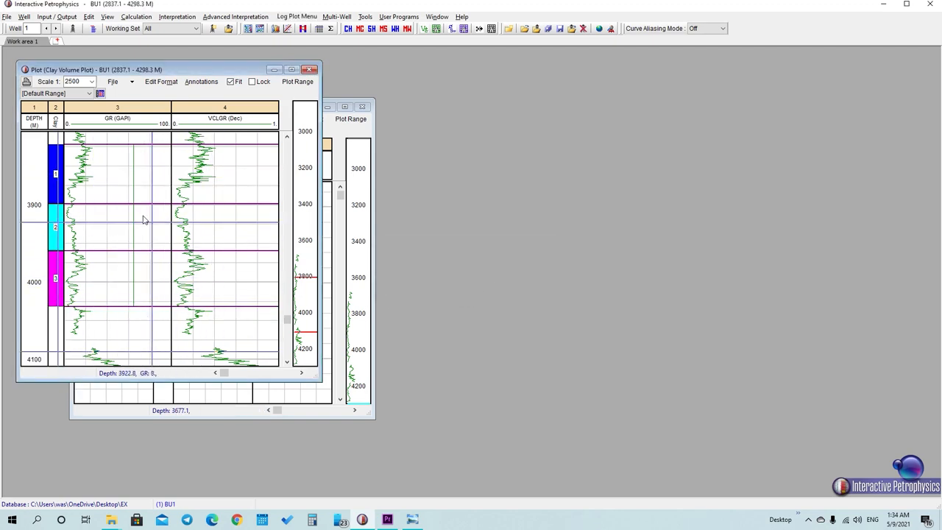
Make BU2 the current well and open the text file bu2.core INPUT from CORE's coring data folder for ASCII loading.
click(56, 28)
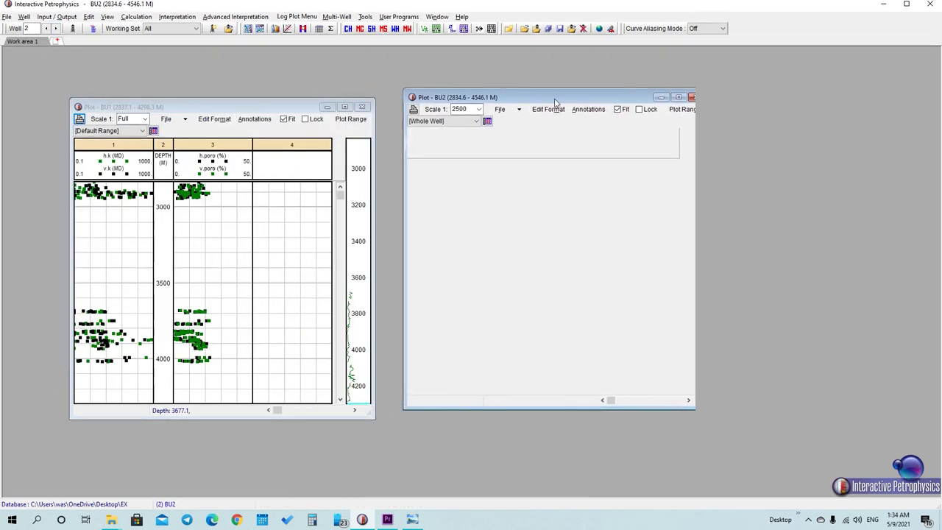
click(69, 18)
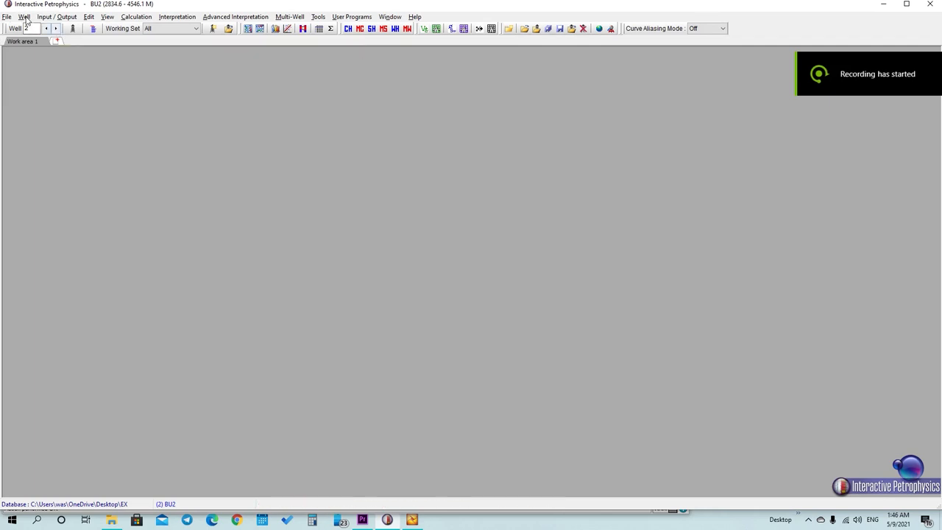
click(56, 16)
mouse_move(73, 28)
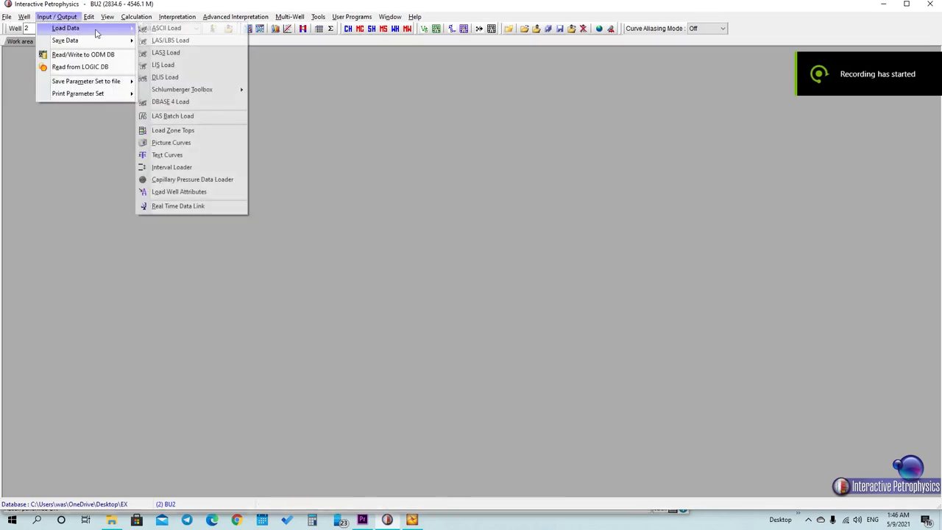
click(183, 31)
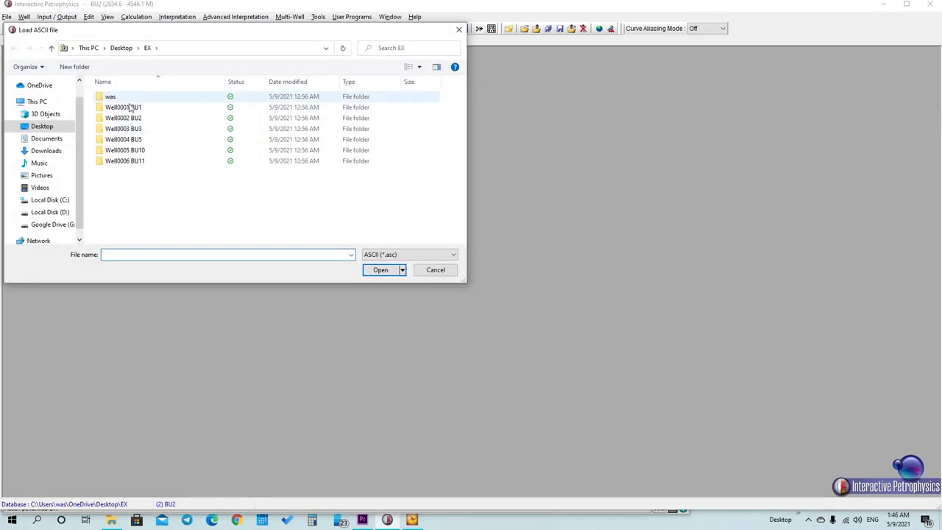
click(44, 126)
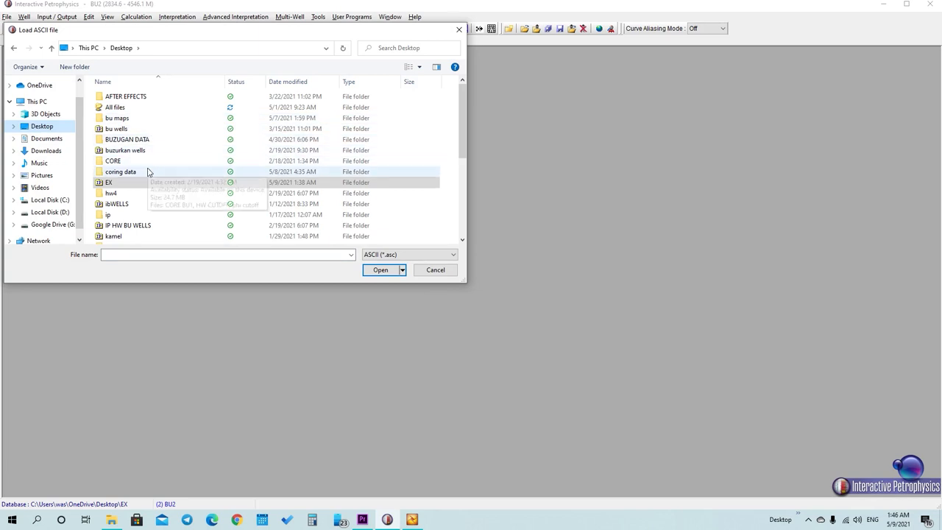
double_click(146, 163)
double_click(141, 99)
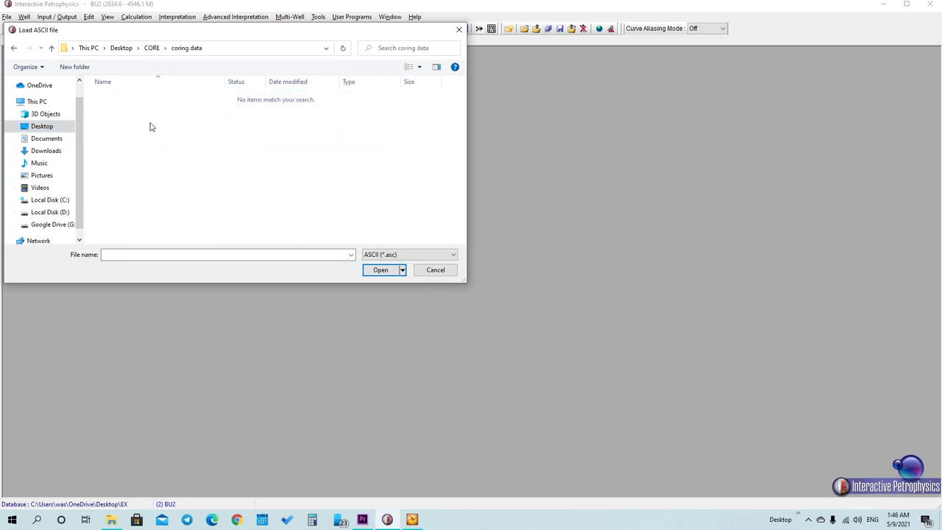
click(362, 254)
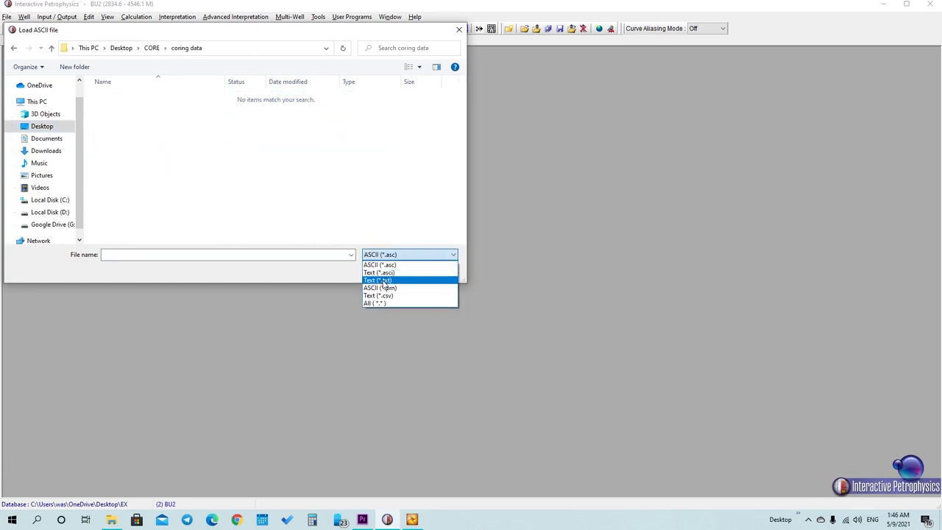
click(382, 280)
click(132, 108)
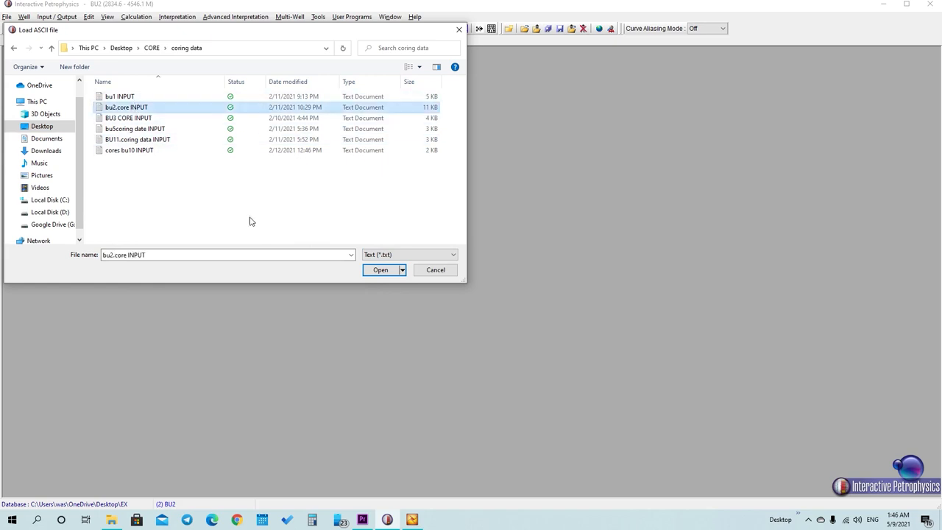
click(383, 271)
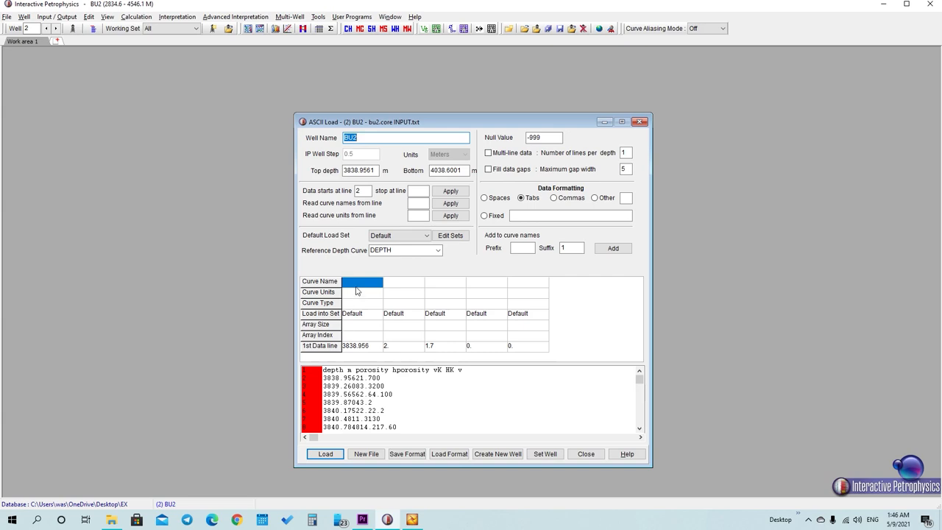
Name the BU2 core data columns depth, h.phi, vphi, hk and vk, with units m, %, %, md and md.
text(d)
click(361, 286)
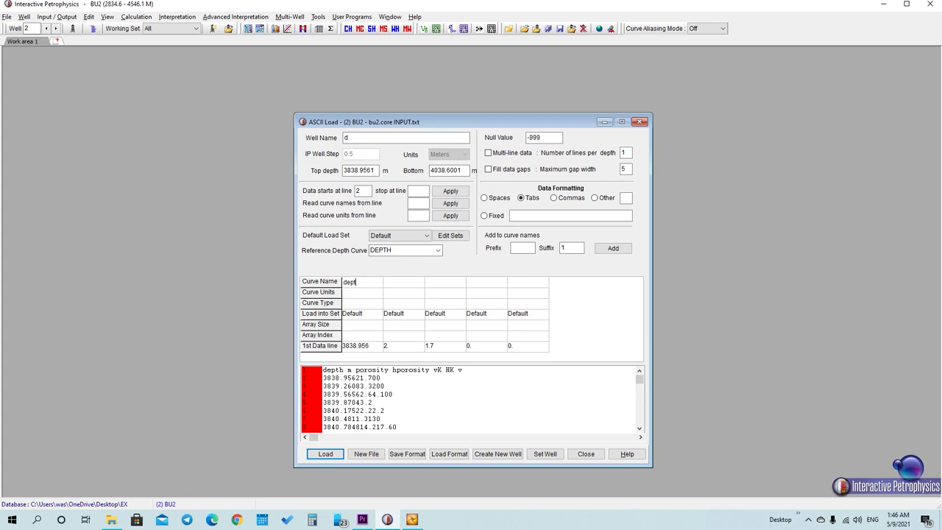
click(403, 290)
click(437, 286)
text(i)
click(485, 286)
click(526, 284)
text(vk)
click(367, 296)
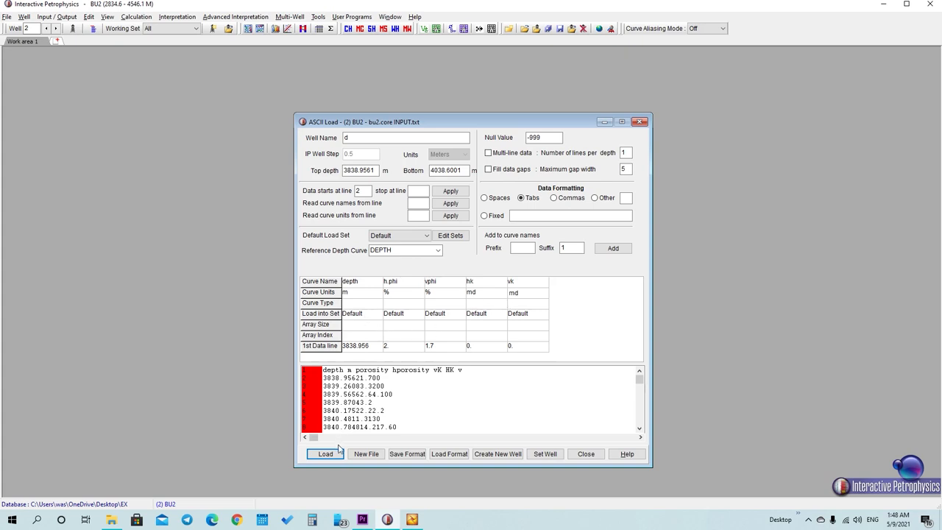
Assign the curve type Depth to the depth column and CorePhi to the h.phi and vphi columns.
click(377, 303)
click(378, 303)
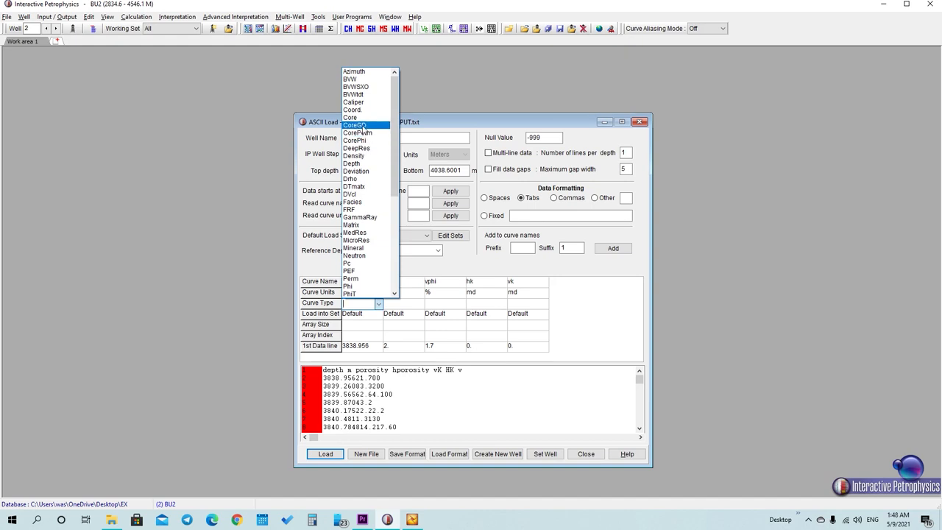
click(364, 165)
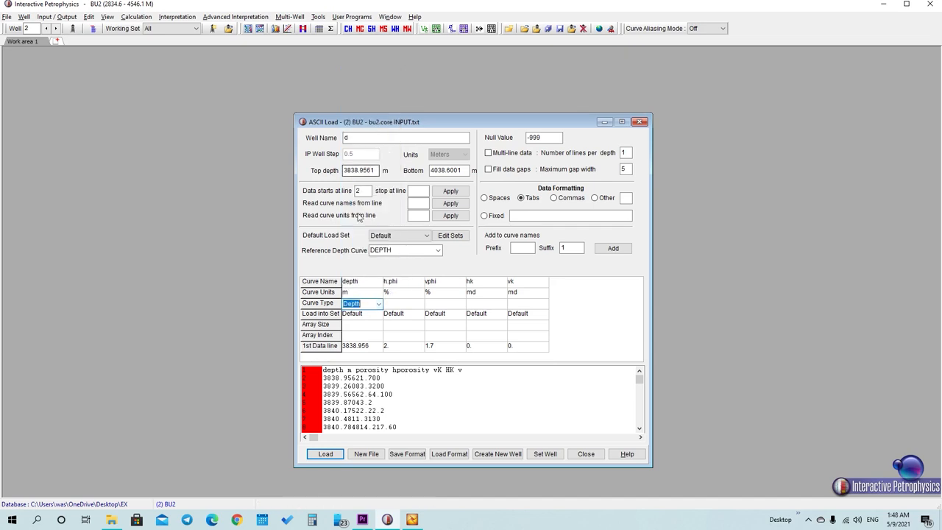
click(403, 303)
click(420, 303)
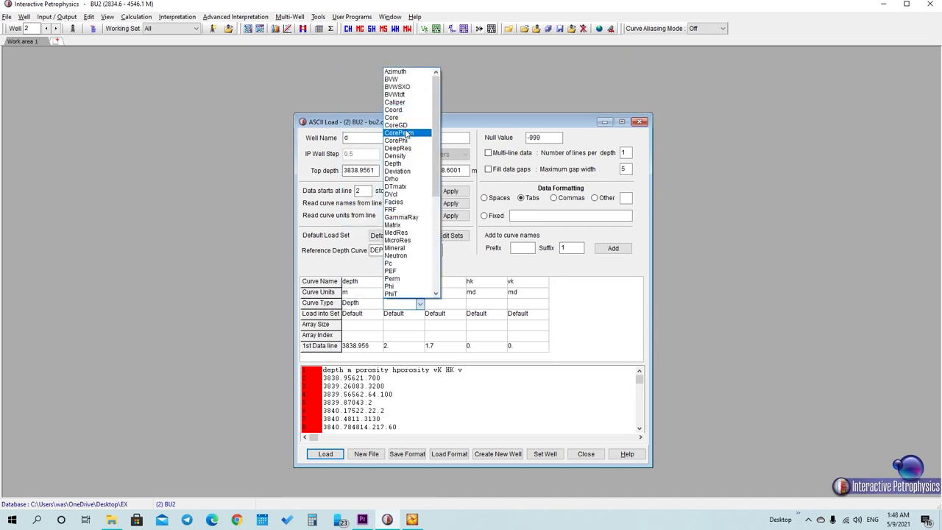
click(406, 141)
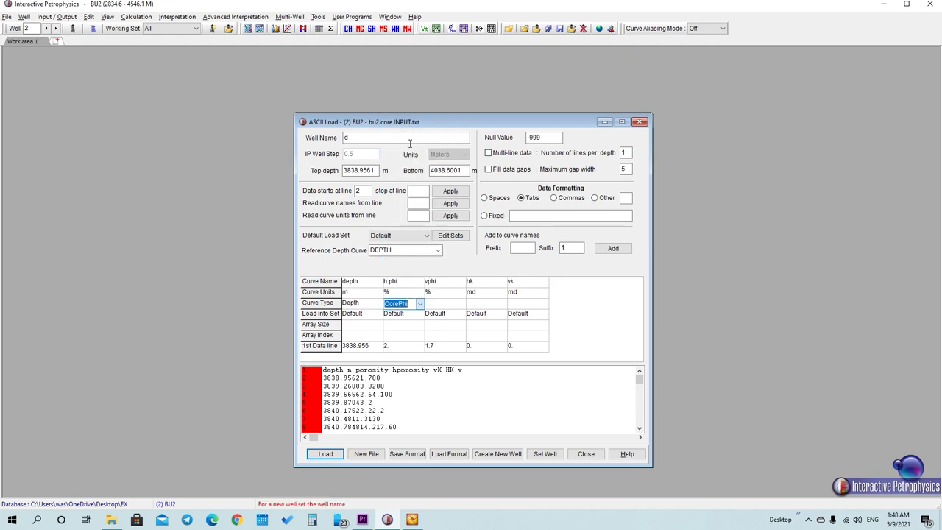
click(442, 303)
click(461, 304)
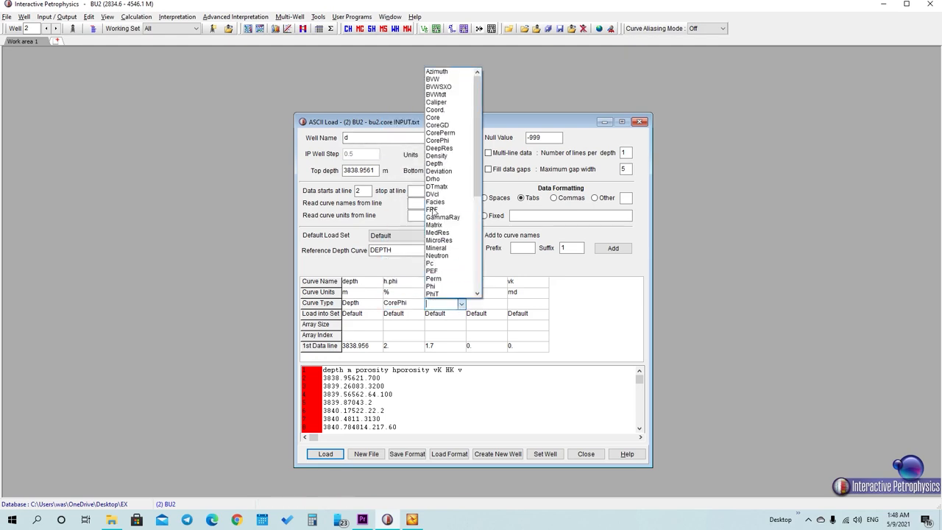
click(443, 140)
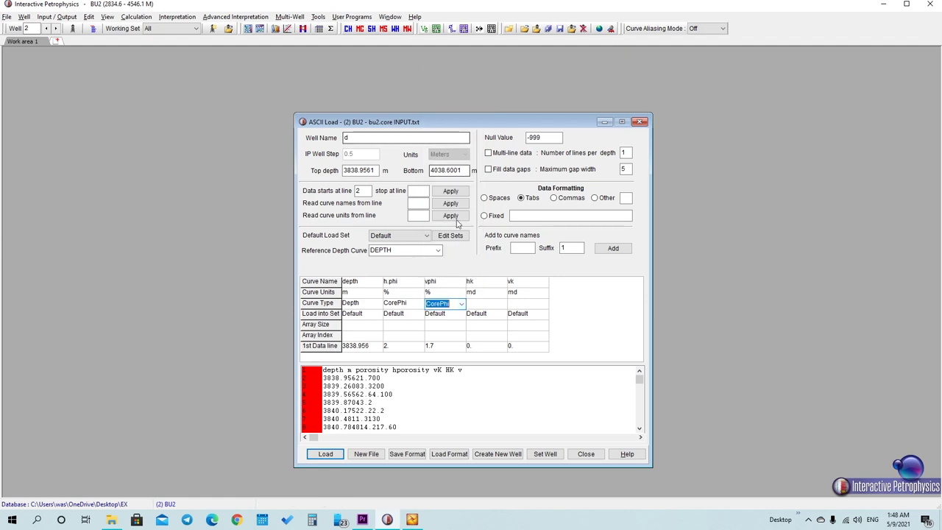
Assign the curve type CorePerm to the hk and vk columns, load the core data and close the ASCII loader.
click(483, 302)
click(502, 304)
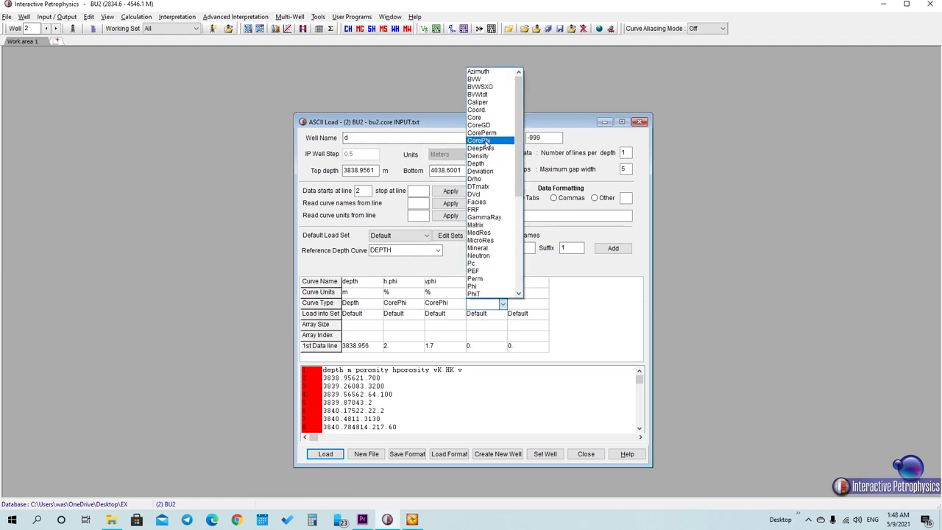
click(482, 132)
click(543, 307)
click(543, 307)
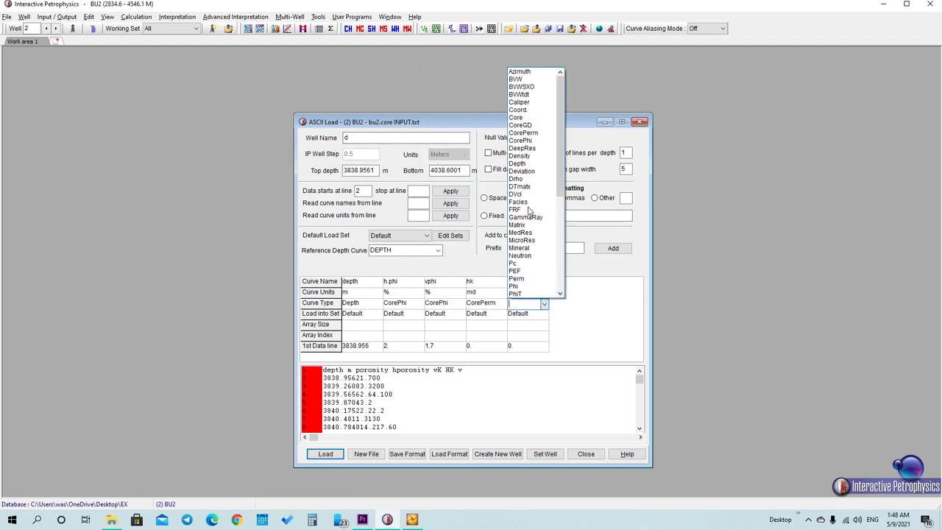
click(529, 132)
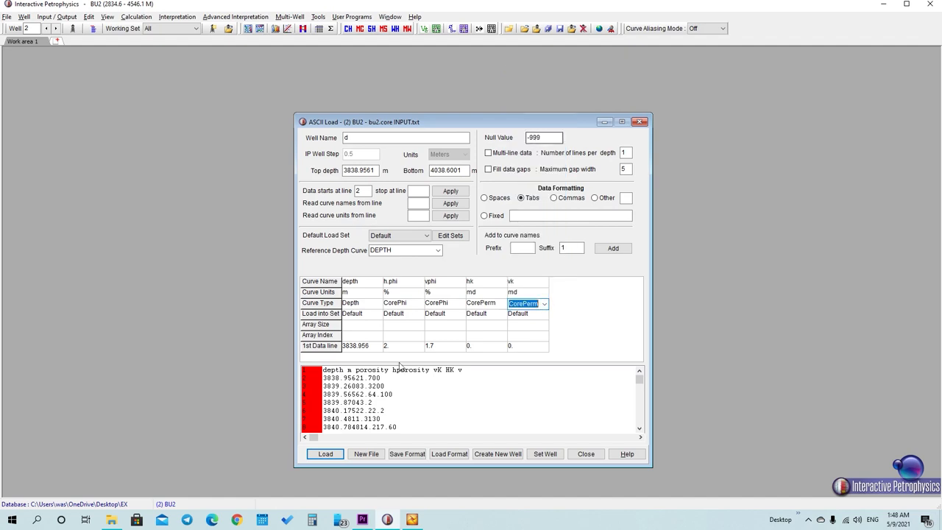
click(325, 453)
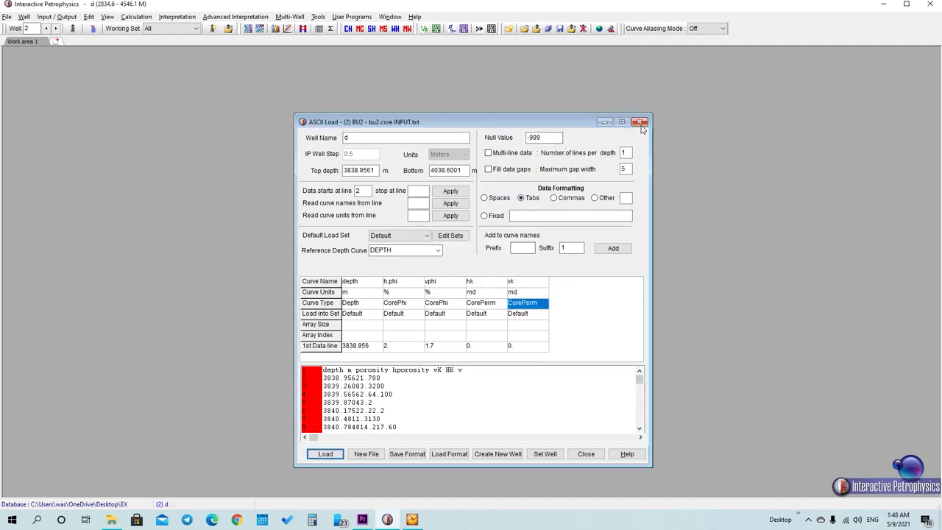
click(640, 122)
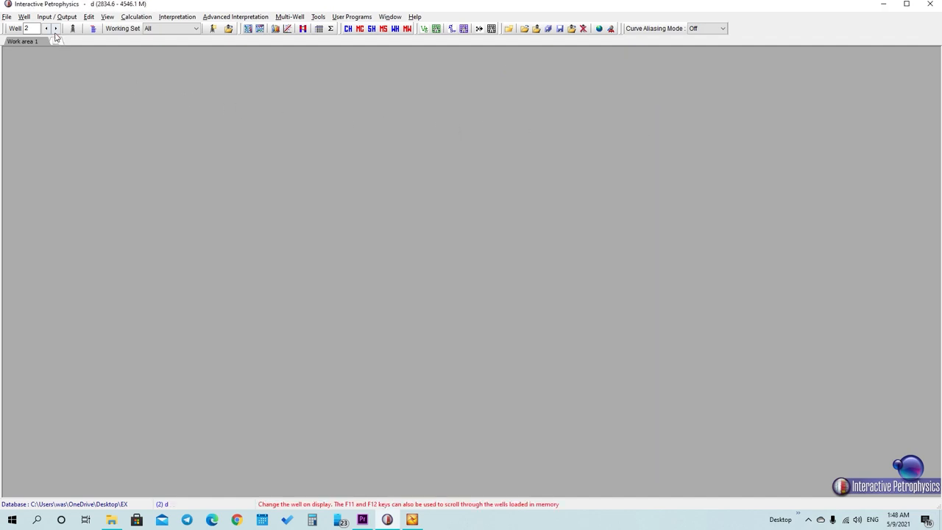
Run a clay volume analysis on the current well using only the gamma ray indicator with the GR curve.
click(424, 29)
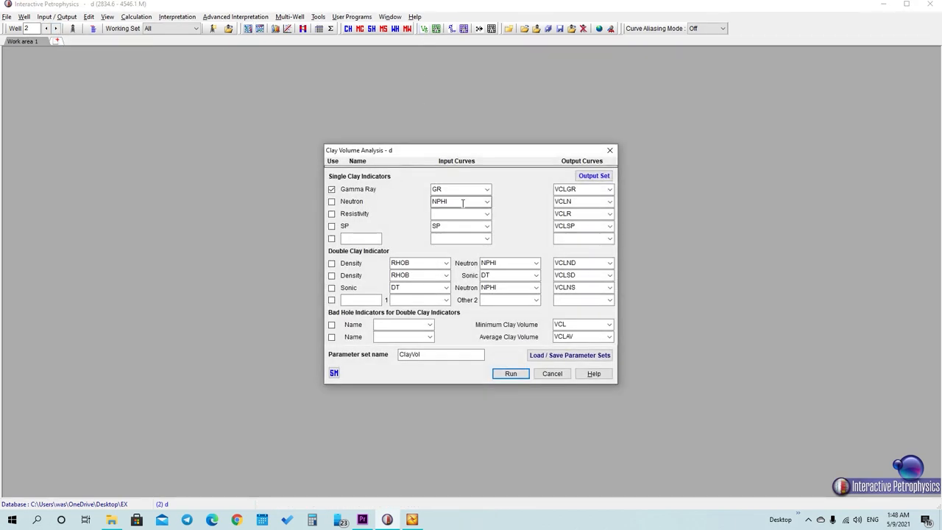
click(510, 373)
click(506, 287)
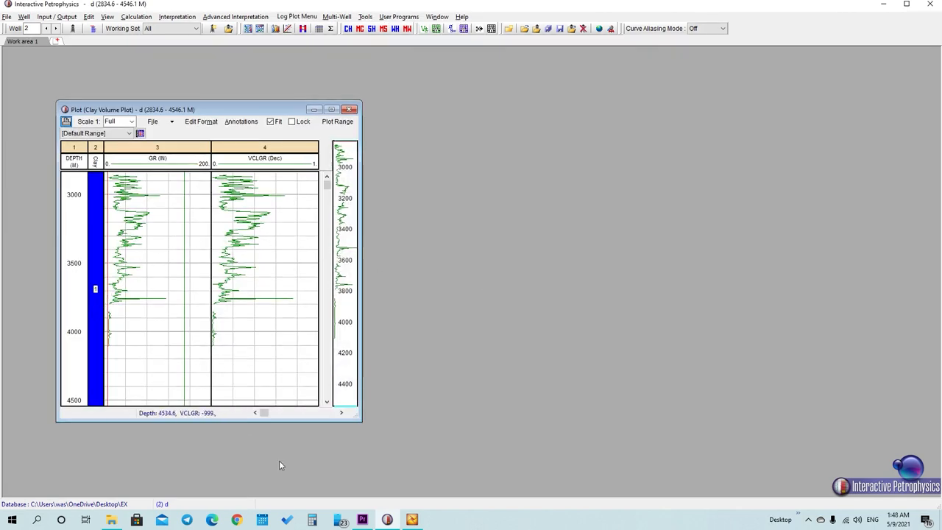
Clear the open windows off the desktop and open the MB21 map image from the bu maps folder.
click(883, 3)
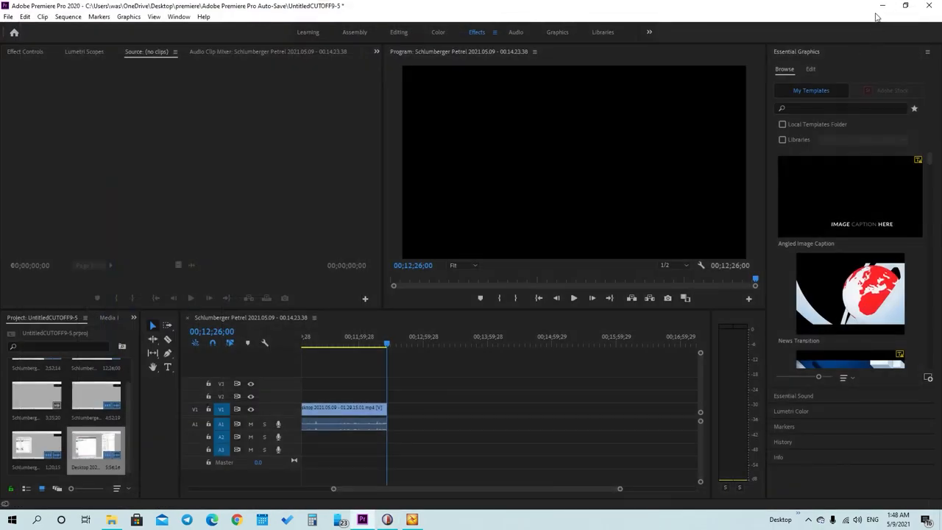
click(882, 6)
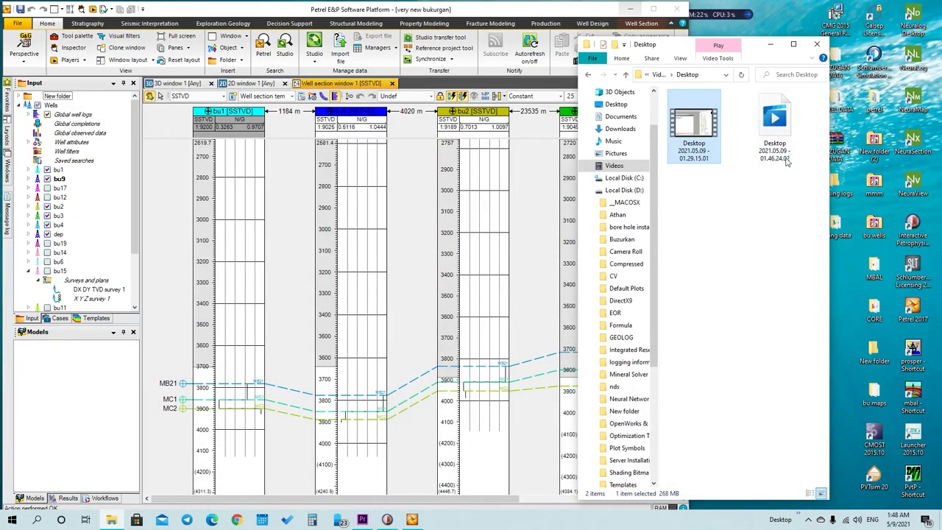
click(813, 45)
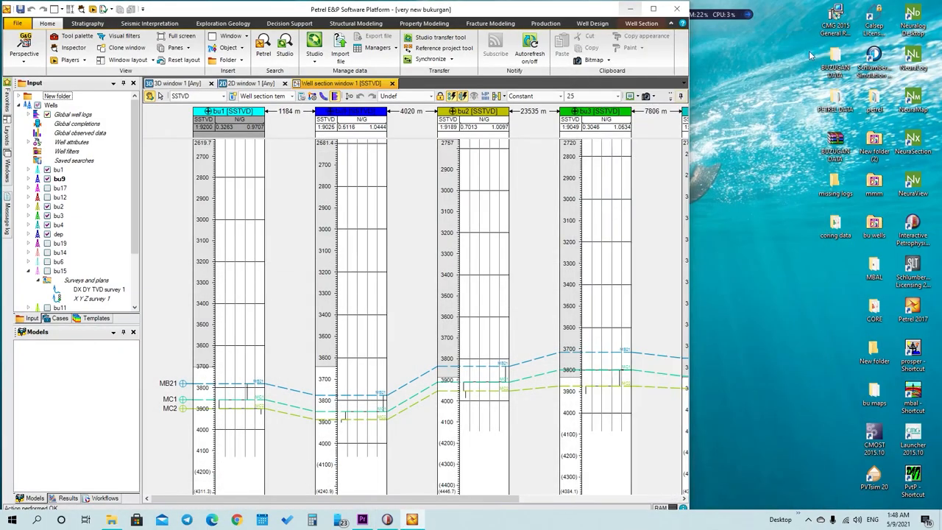
double_click(874, 390)
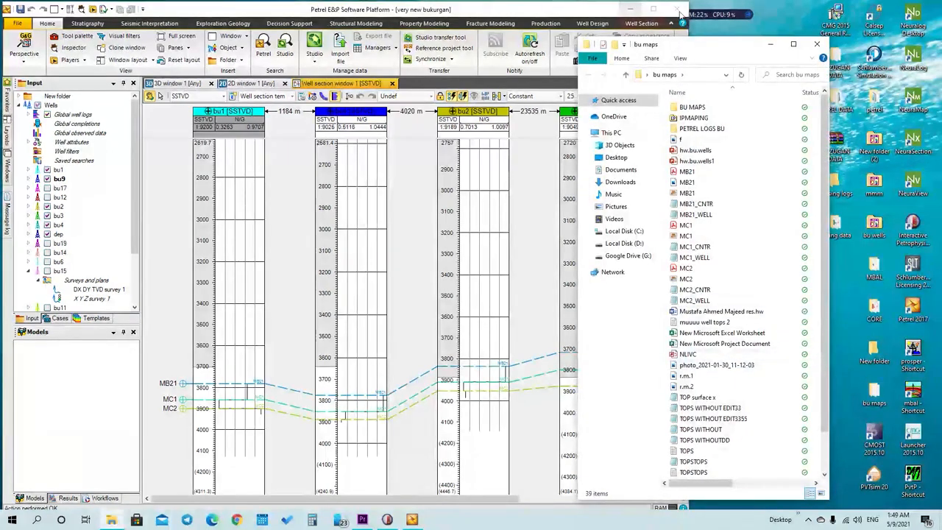
click(630, 9)
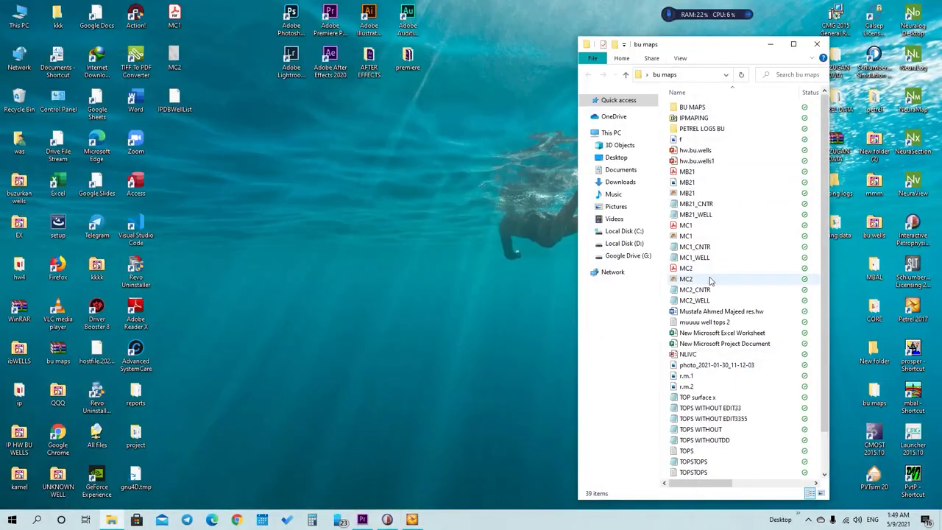
click(692, 194)
double_click(692, 193)
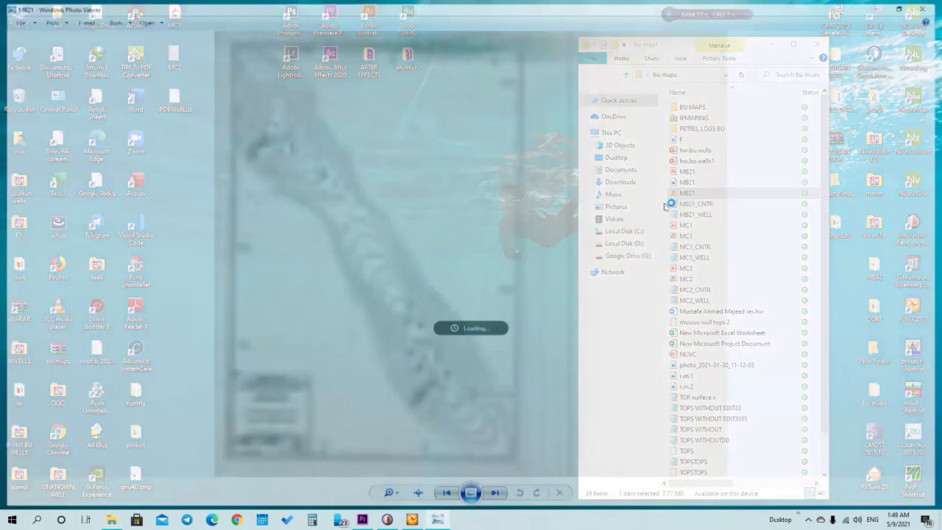
Examine the MB21 contour map around well 2 to read its formation top depth.
scroll(233, 157, up, 4)
scroll(446, 284, down, 2)
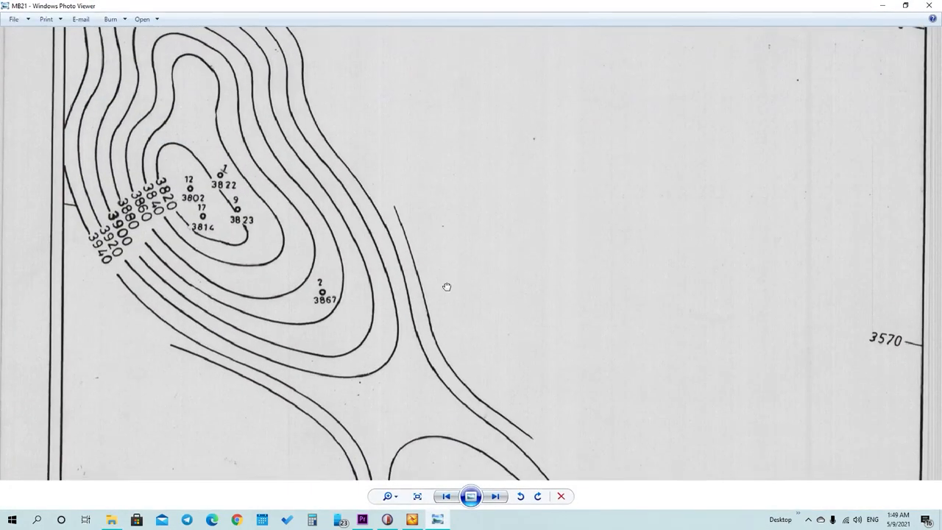
scroll(335, 329, up, 3)
scroll(317, 324, up, 1)
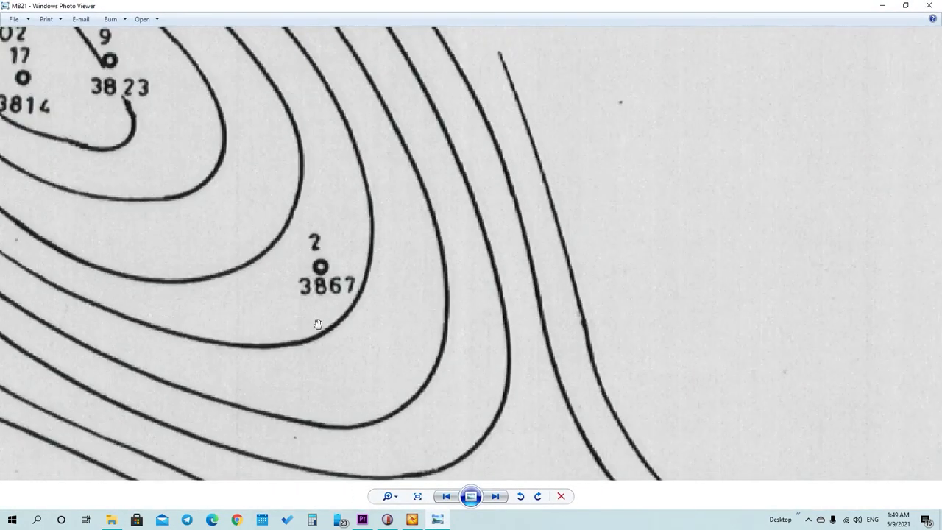
drag(336, 325, 305, 319)
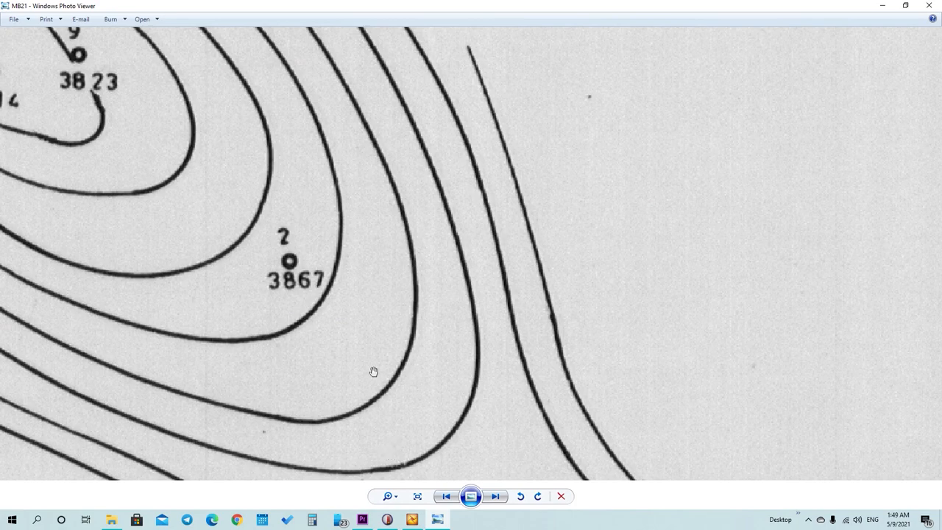
mouse_move(391, 522)
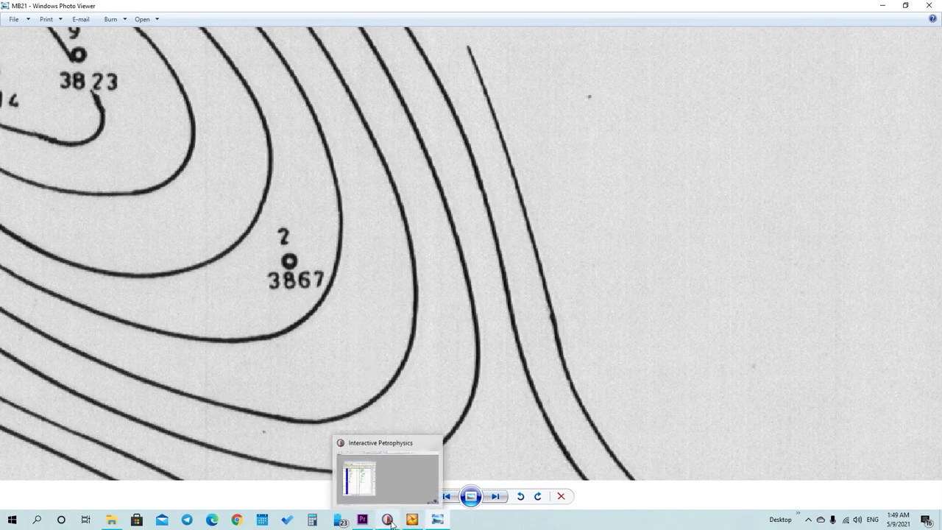
click(390, 522)
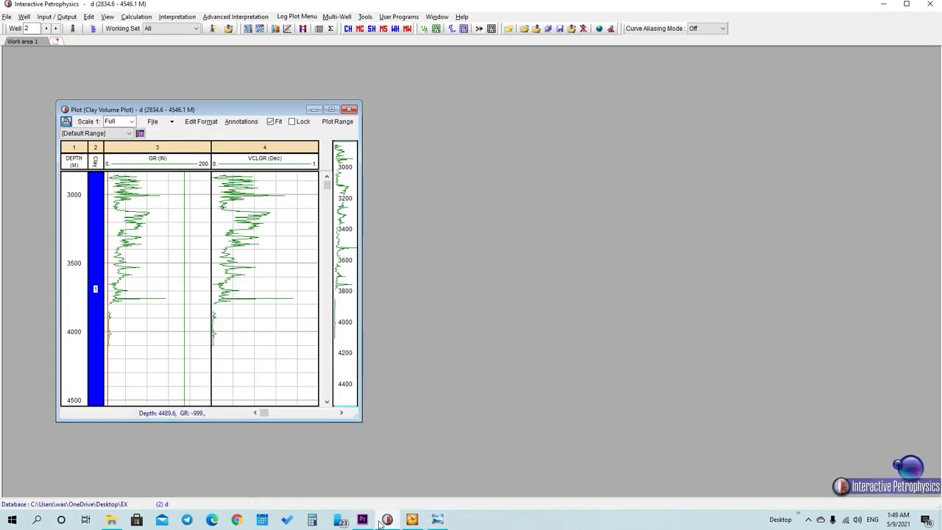
click(382, 522)
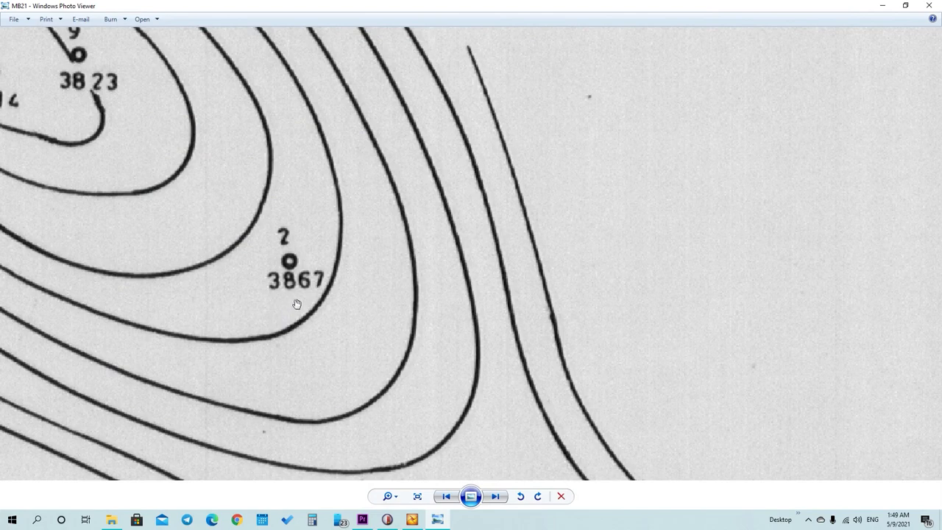
Return to Interactive Petrophysics, split the clay zone at about 3866 m and delete the zone above that depth.
click(387, 519)
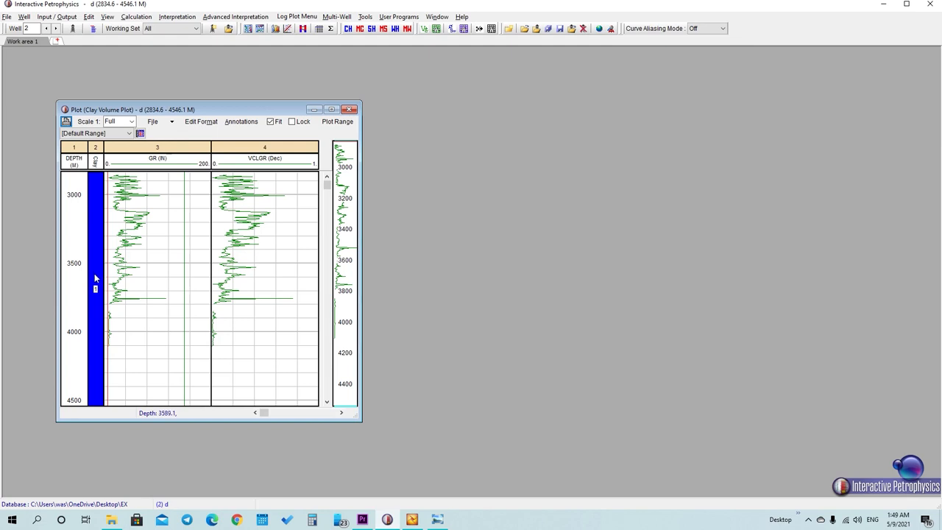
click(99, 317)
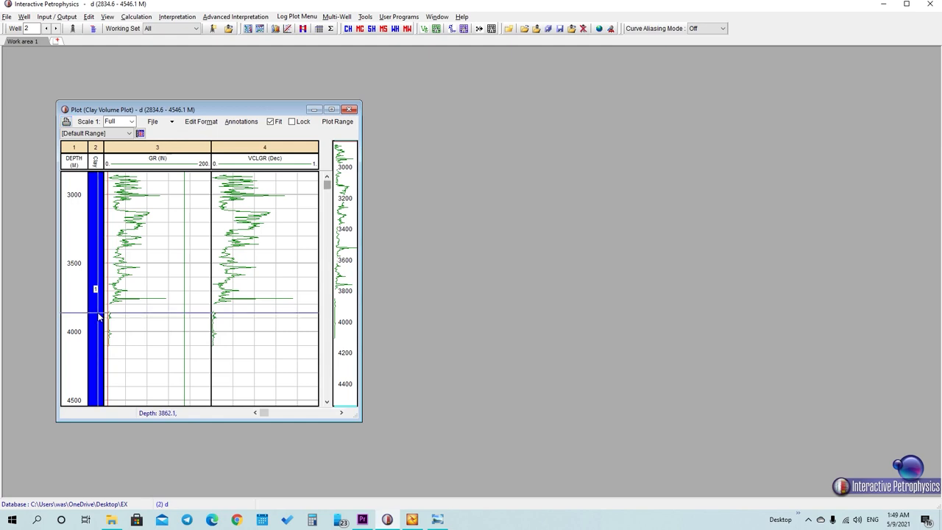
right_click(99, 317)
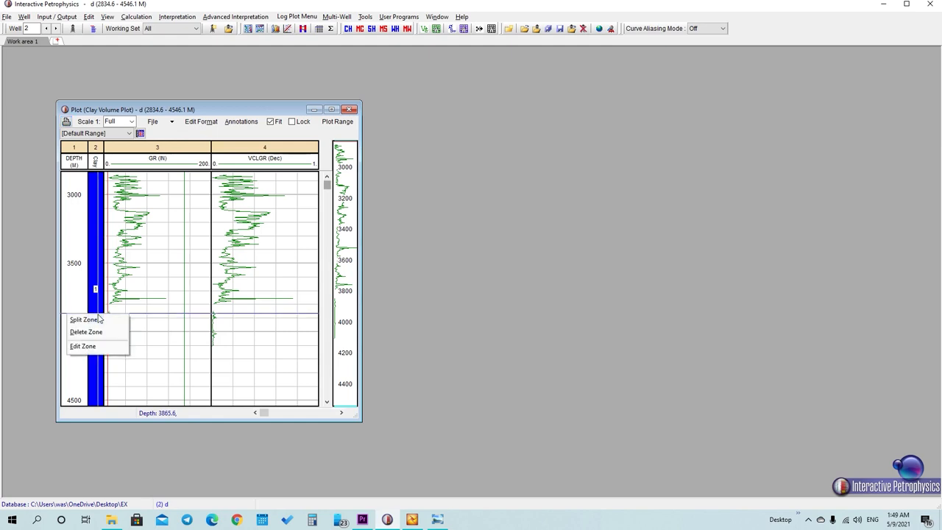
click(99, 317)
right_click(99, 298)
click(102, 316)
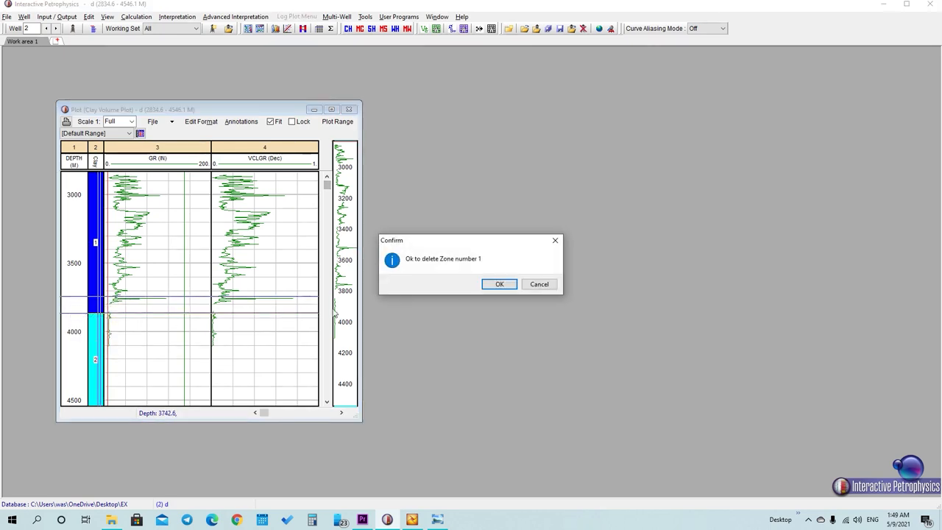
click(489, 285)
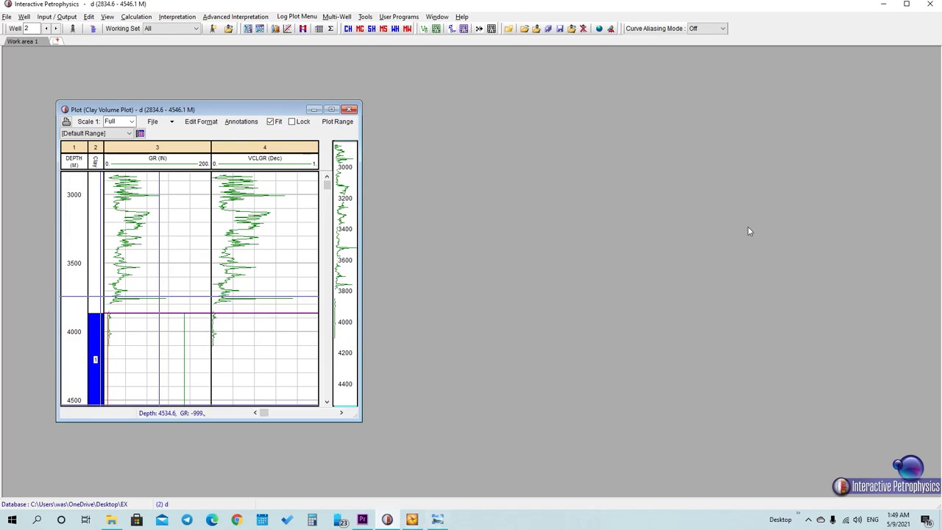
Replace the MB21 map with the MC1 map image from bu maps and examine the formation top depth at well 2.
click(883, 6)
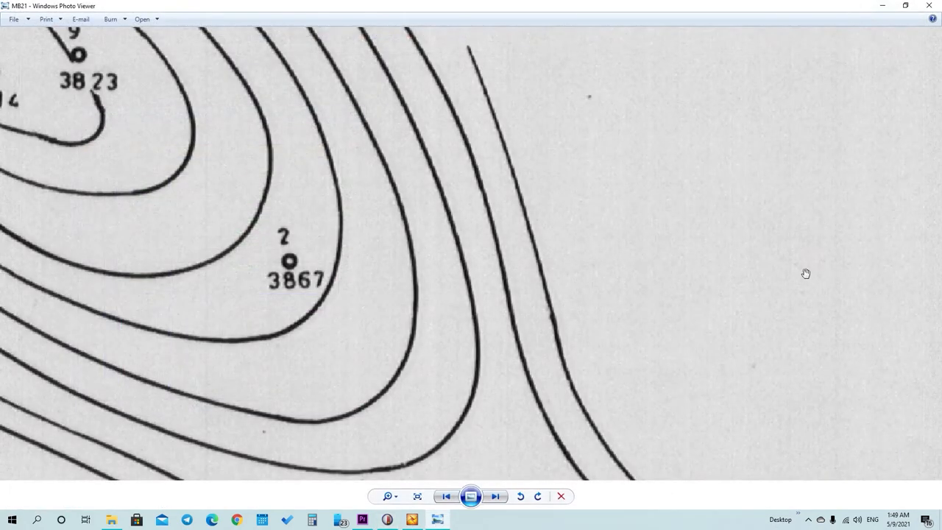
click(930, 6)
double_click(688, 236)
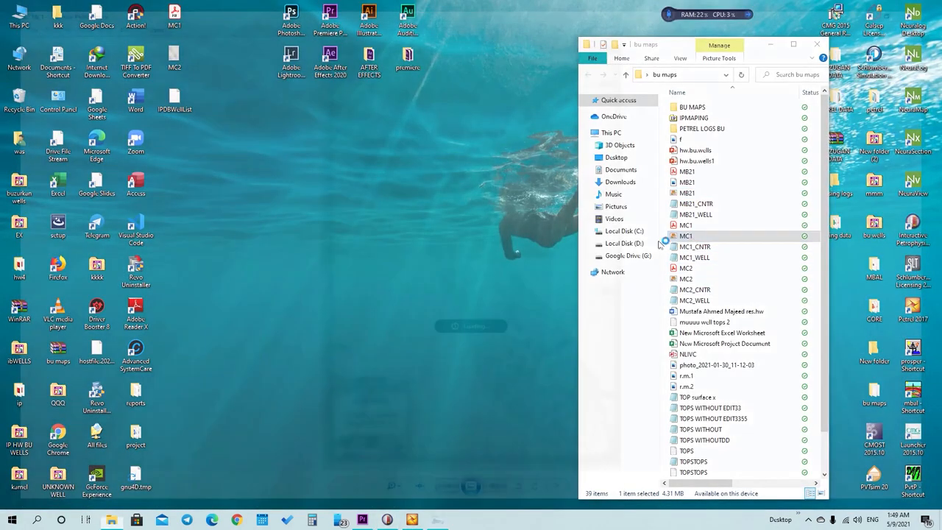
scroll(423, 229, up, 5)
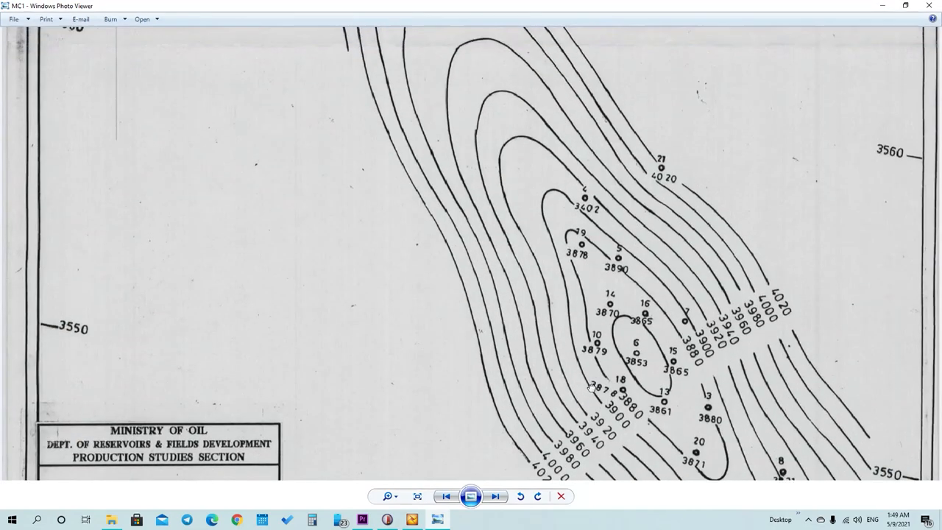
drag(458, 107, 455, 244)
drag(367, 112, 356, 242)
drag(318, 145, 296, 244)
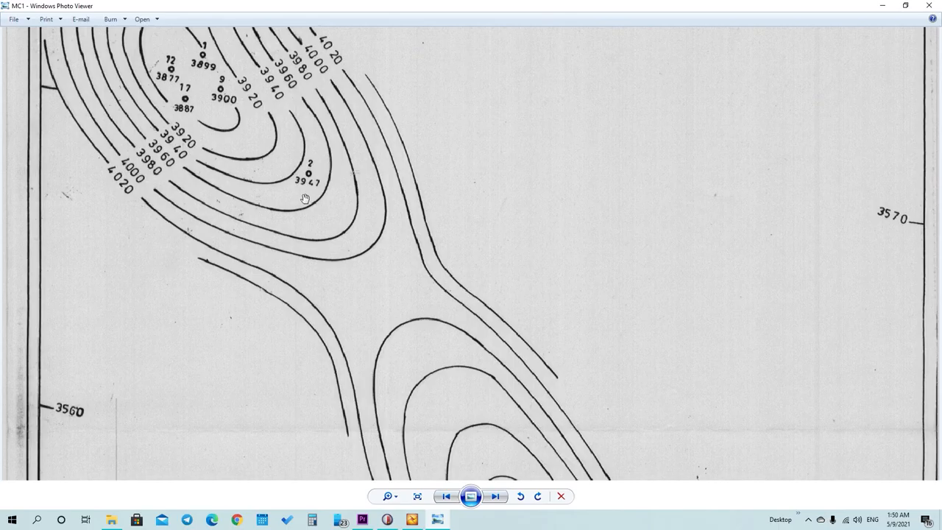
click(882, 5)
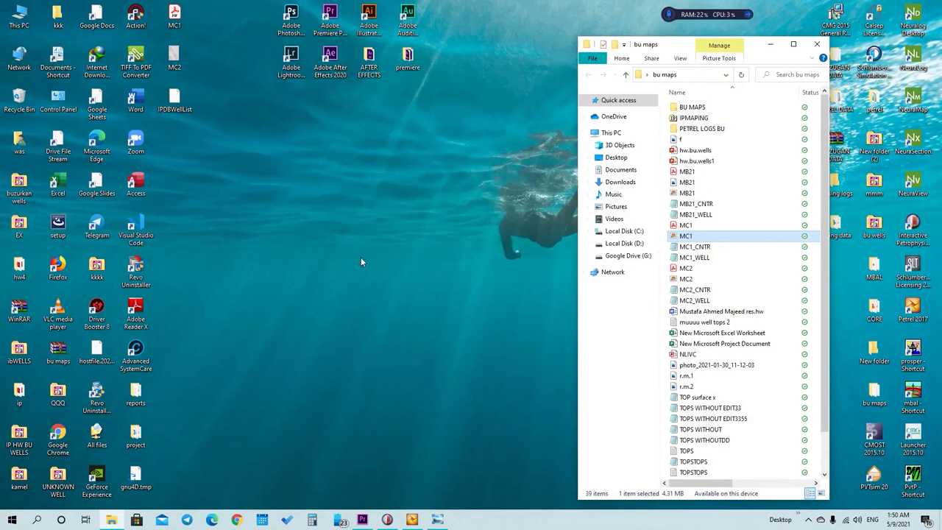
Return to Interactive Petrophysics and set the Clay Volume Plot's vertical scale to 1:2500.
click(411, 520)
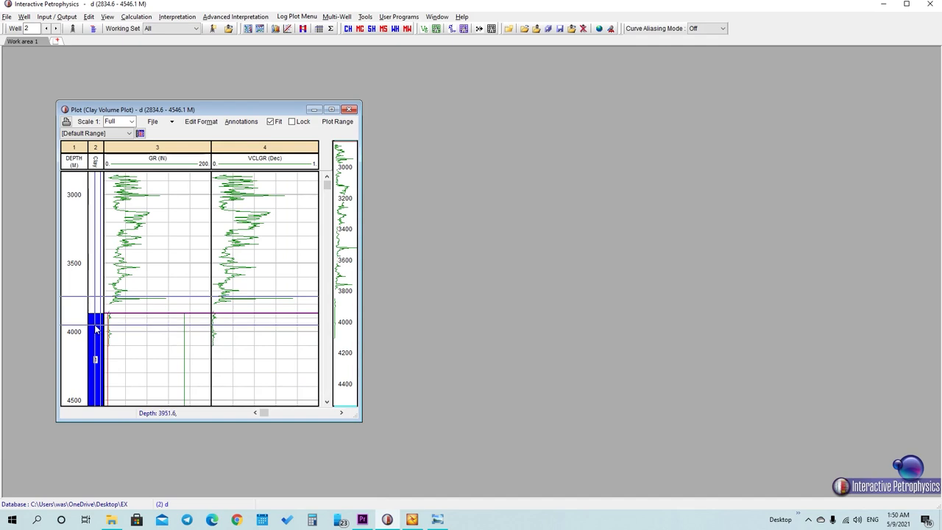
click(131, 122)
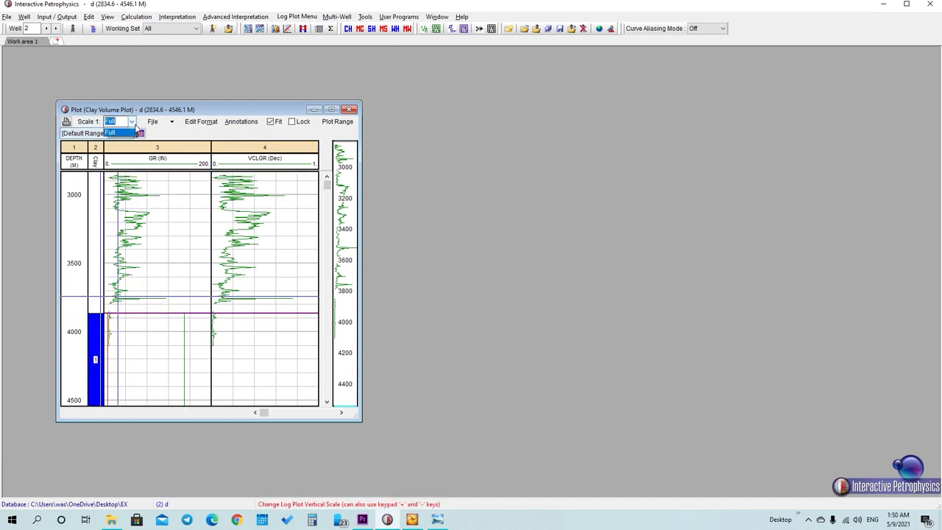
click(118, 210)
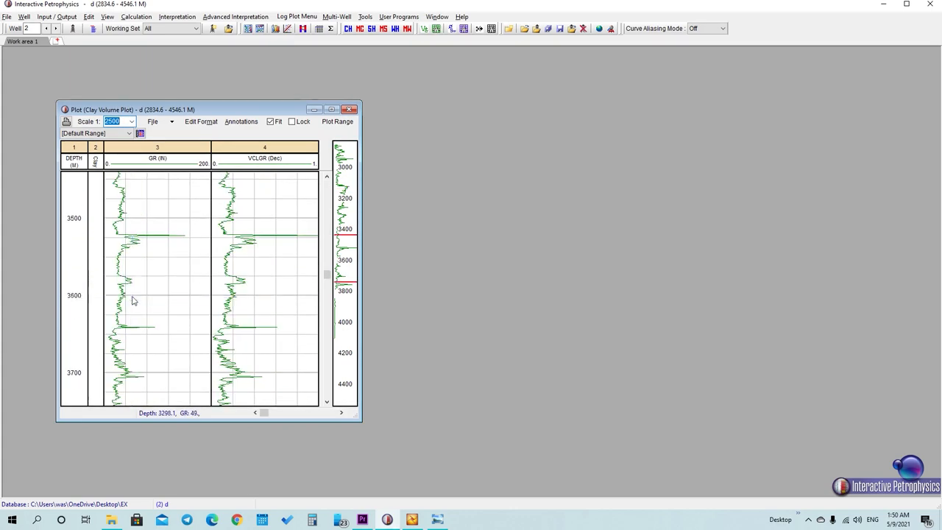
scroll(133, 300, down, 10)
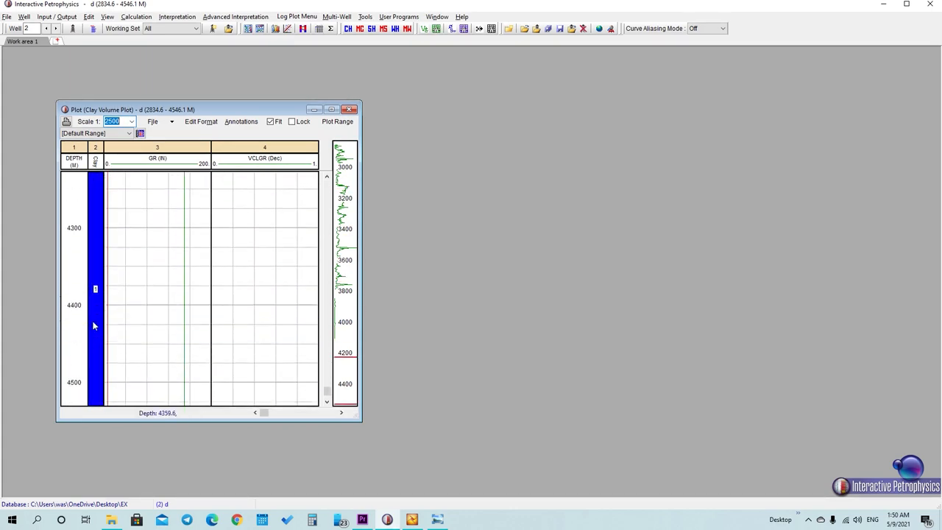
scroll(93, 322, down, 1)
mouse_move(93, 321)
mouse_down()
mouse_move(95, 291)
mouse_move(97, 338)
mouse_move(97, 328)
mouse_up()
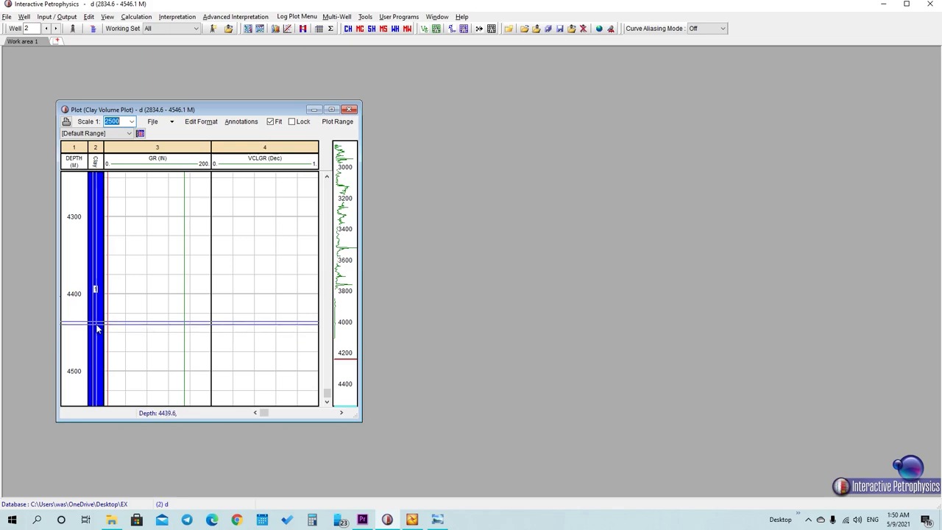
Recheck well 2's depth on the MC1 map, then split the clay zone in the plot at about 3947 m.
click(438, 520)
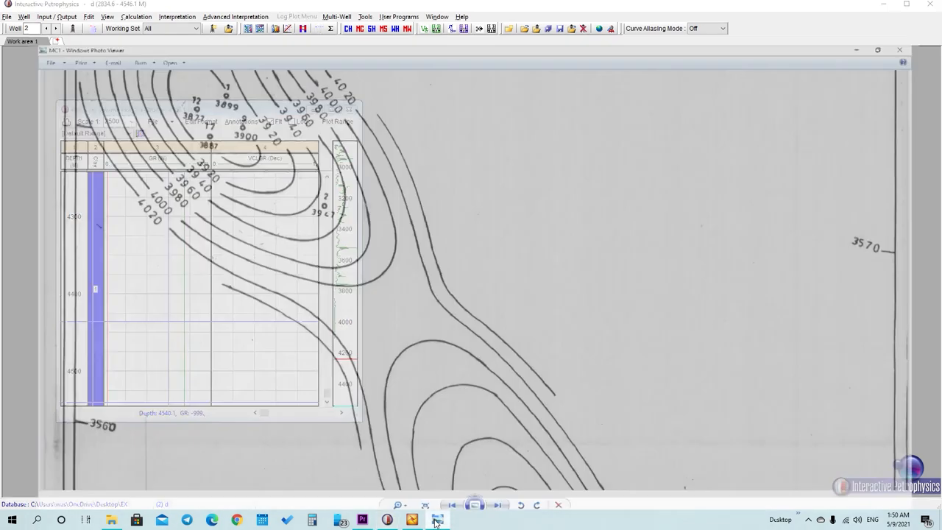
click(437, 519)
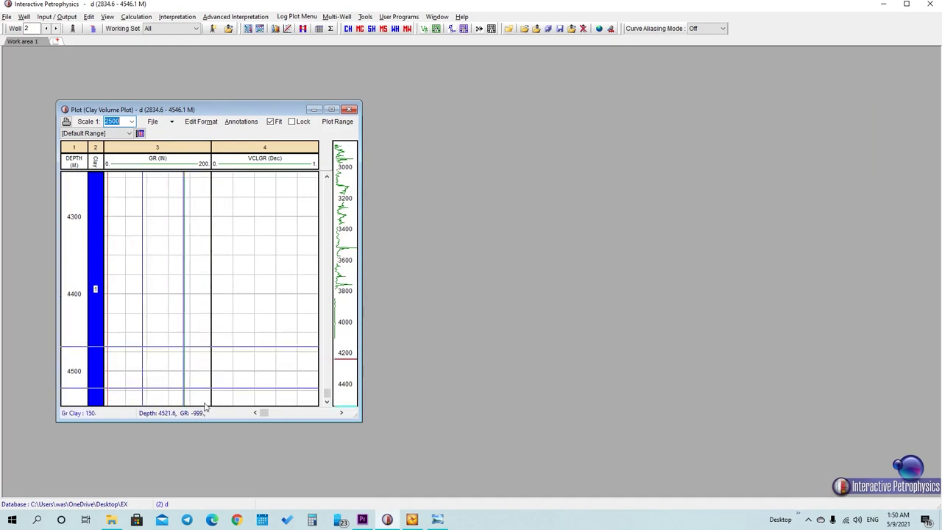
scroll(136, 338, up, 3)
scroll(127, 333, up, 5)
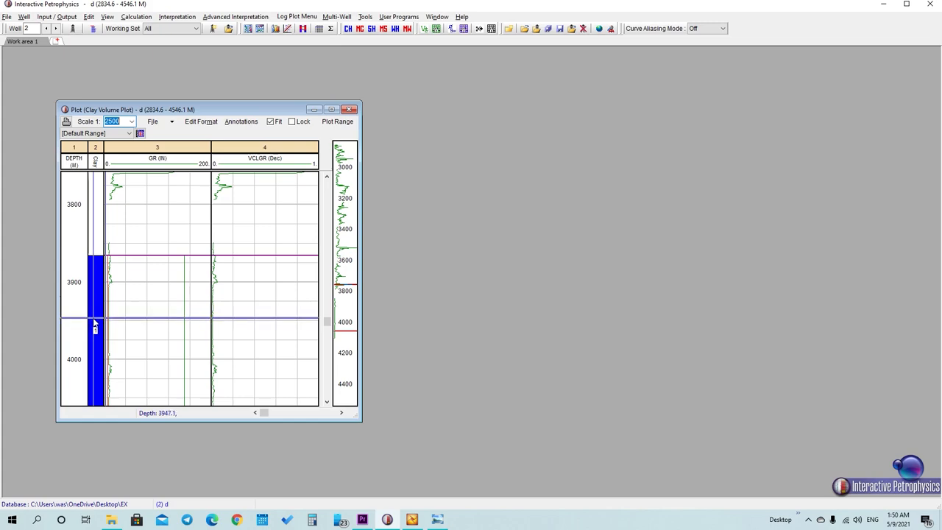
right_click(95, 323)
click(95, 325)
scroll(147, 324, down, 2)
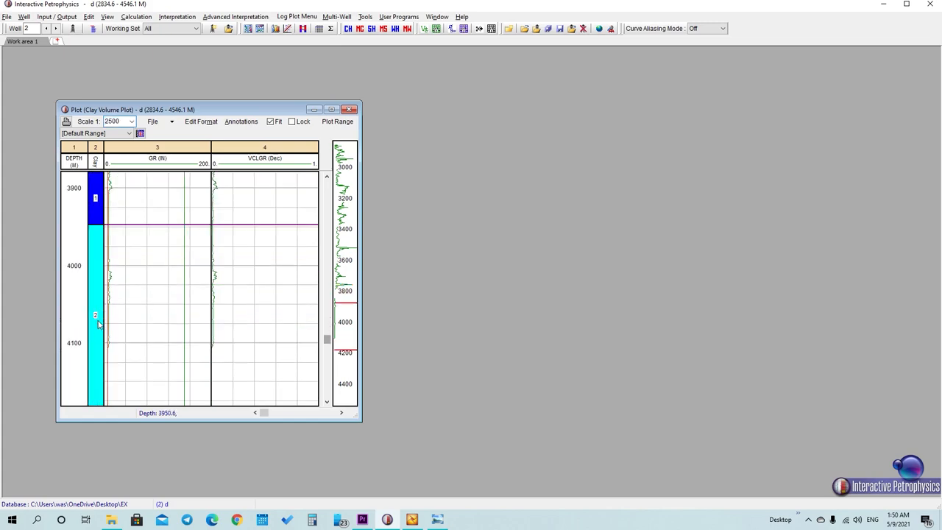
Replace the MC1 map with the MC2 map image from bu maps and examine the formation top depth at well 2.
click(440, 521)
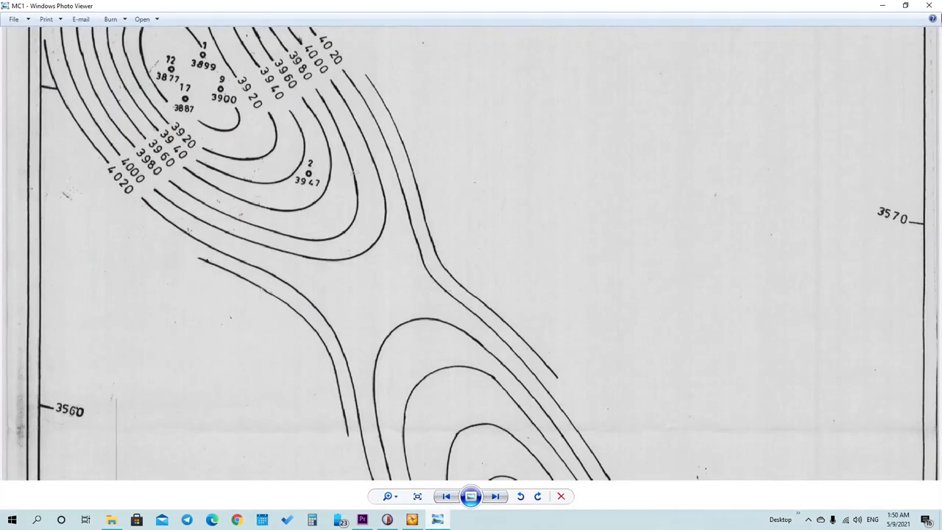
click(929, 5)
click(884, 4)
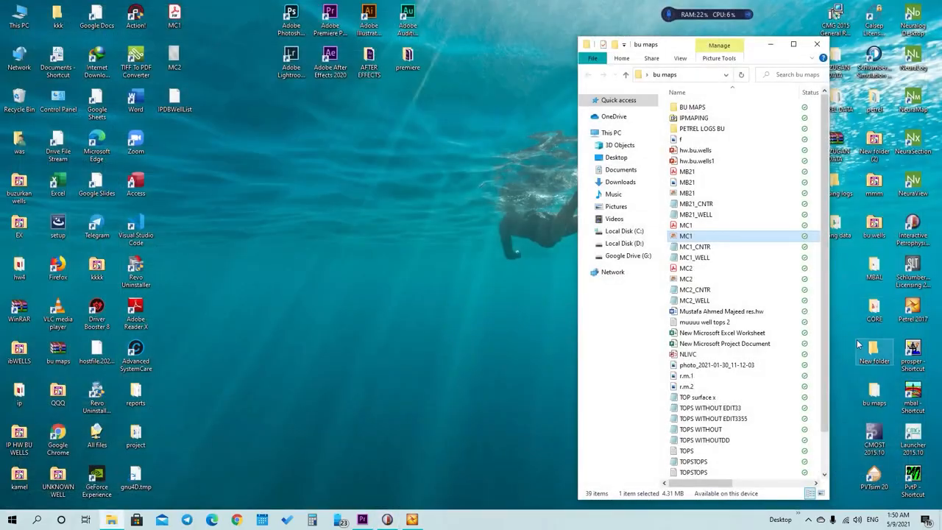
click(688, 279)
double_click(687, 278)
scroll(416, 213, up, 5)
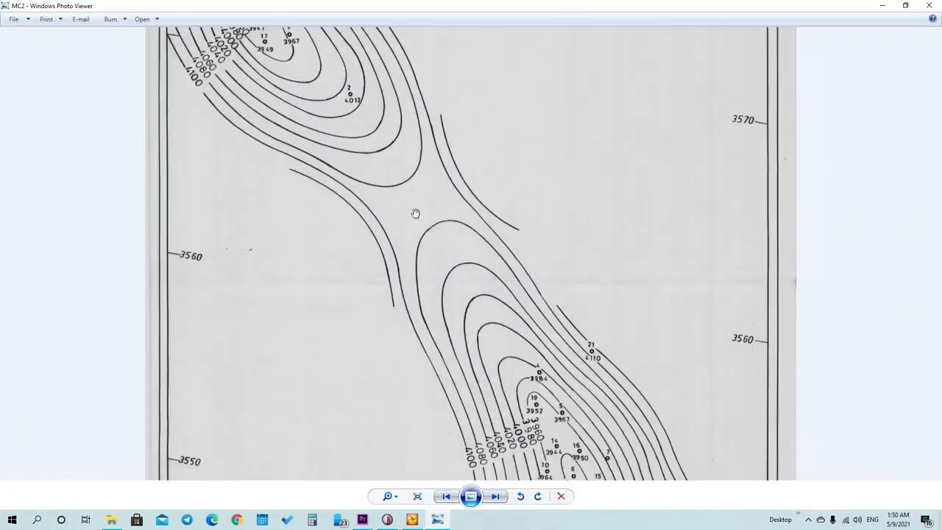
drag(284, 116, 462, 356)
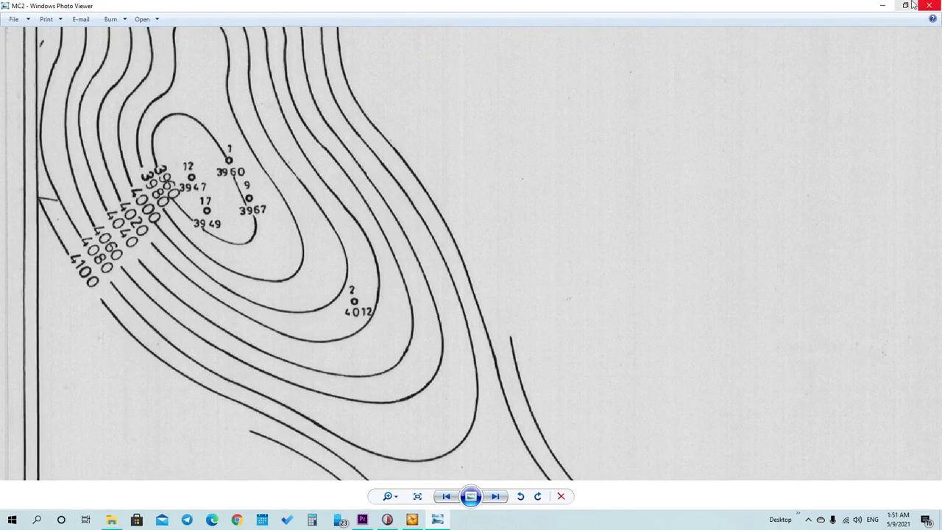
Return to Interactive Petrophysics and split the lower clay zone at about 4012 m.
click(882, 6)
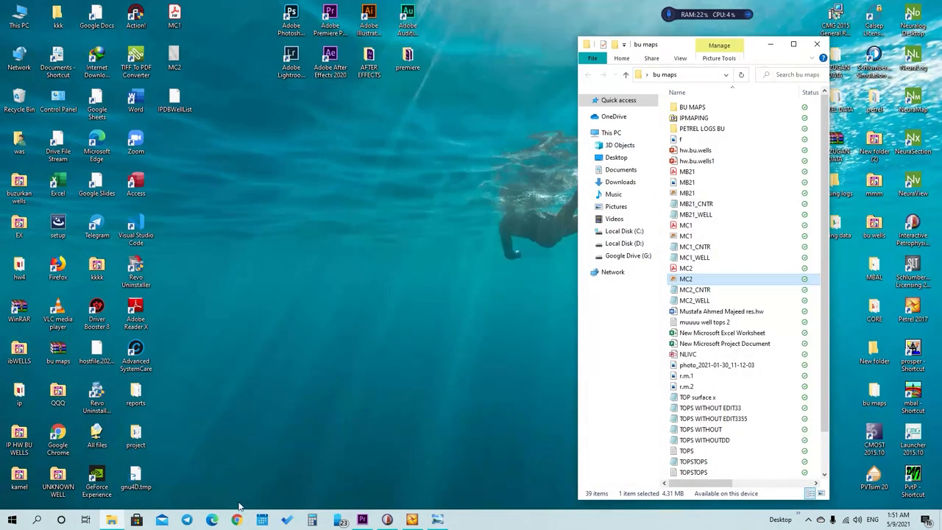
click(387, 520)
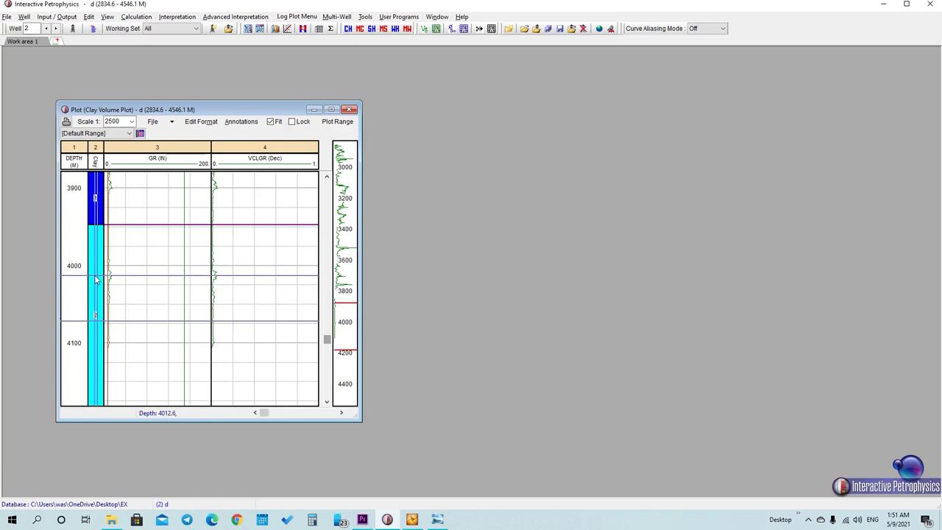
right_click(96, 279)
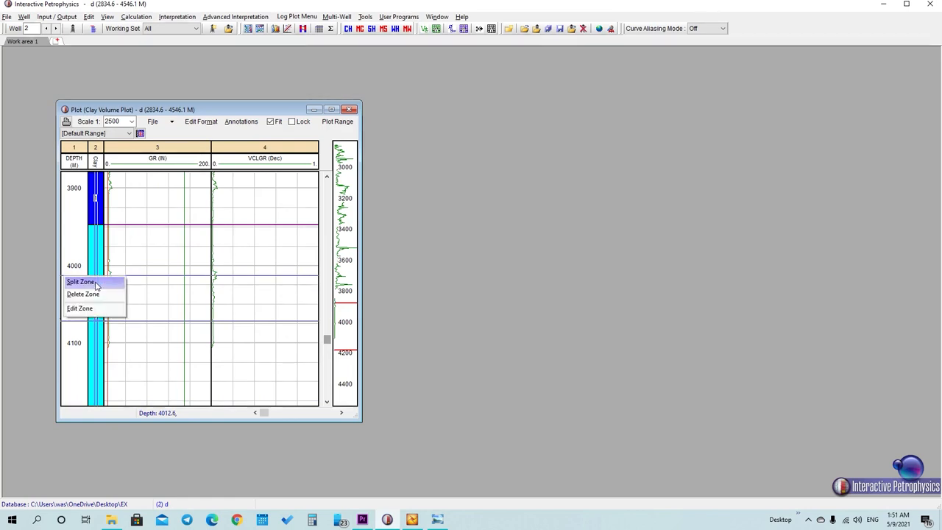
click(84, 282)
right_click(100, 306)
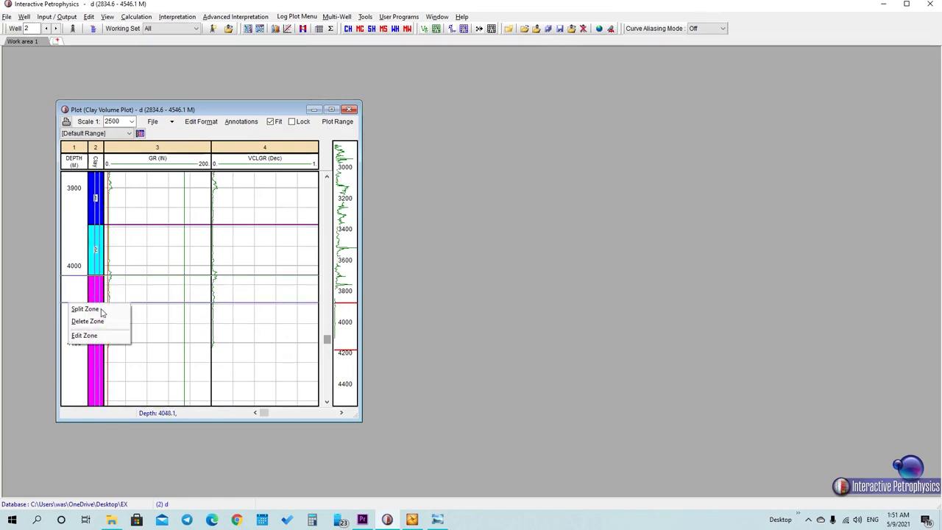
click(85, 371)
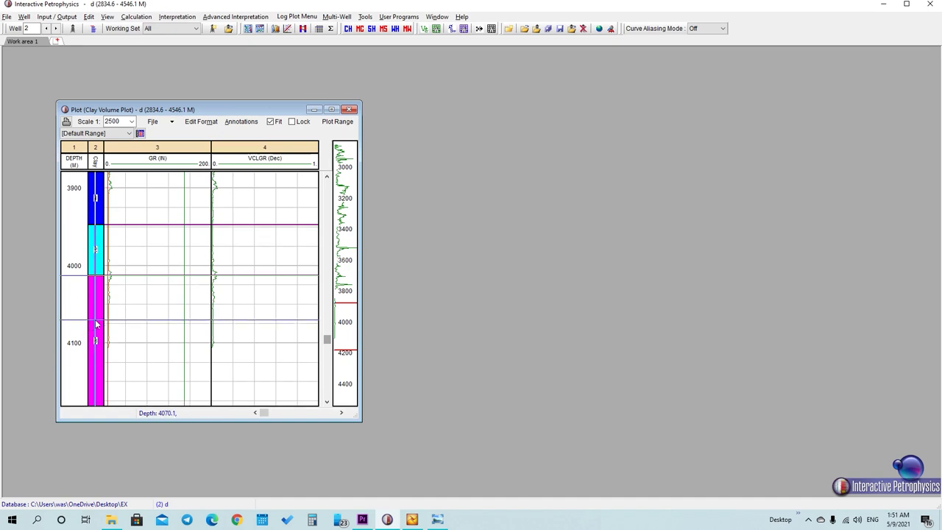
Split the lowest clay zone at about 4070 m and delete the zone below that depth.
right_click(96, 324)
click(84, 326)
right_click(99, 354)
click(101, 375)
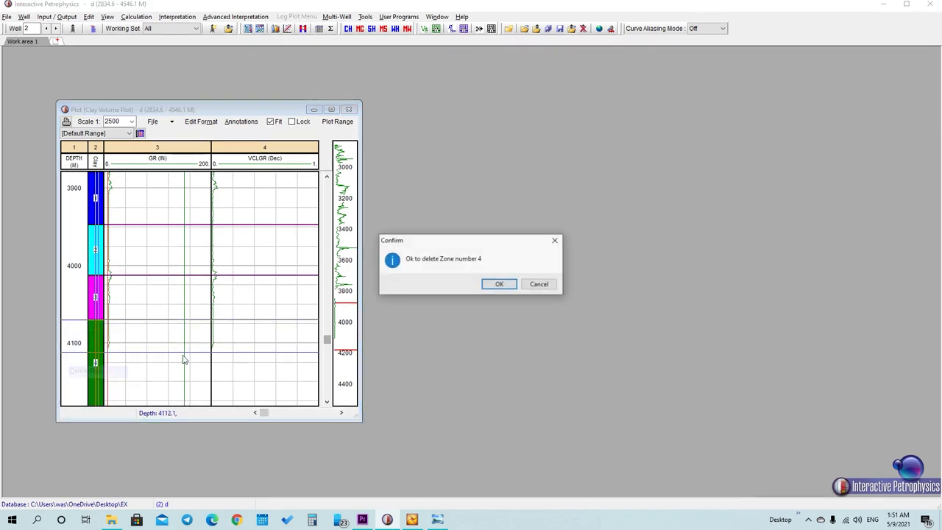
click(498, 282)
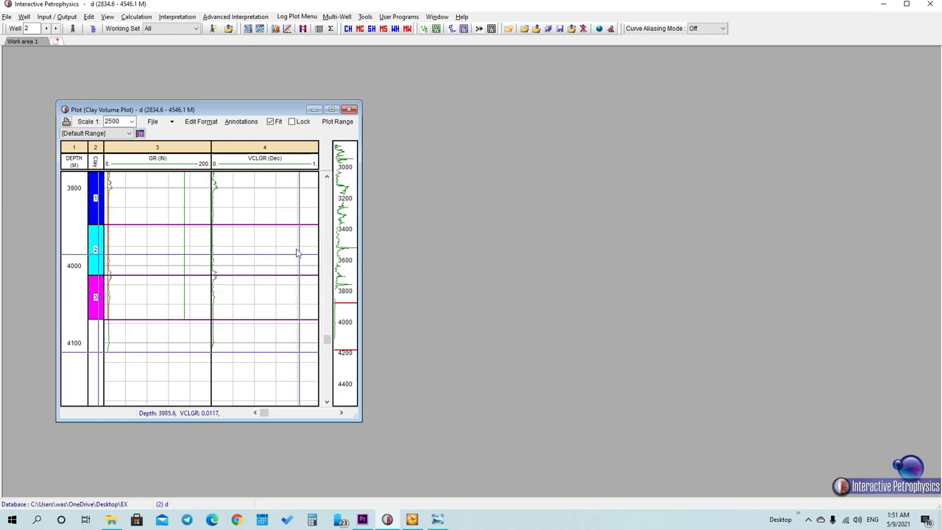
Browse the plots of the loaded wells from BU3 up to BU11 and back to BU3.
click(54, 30)
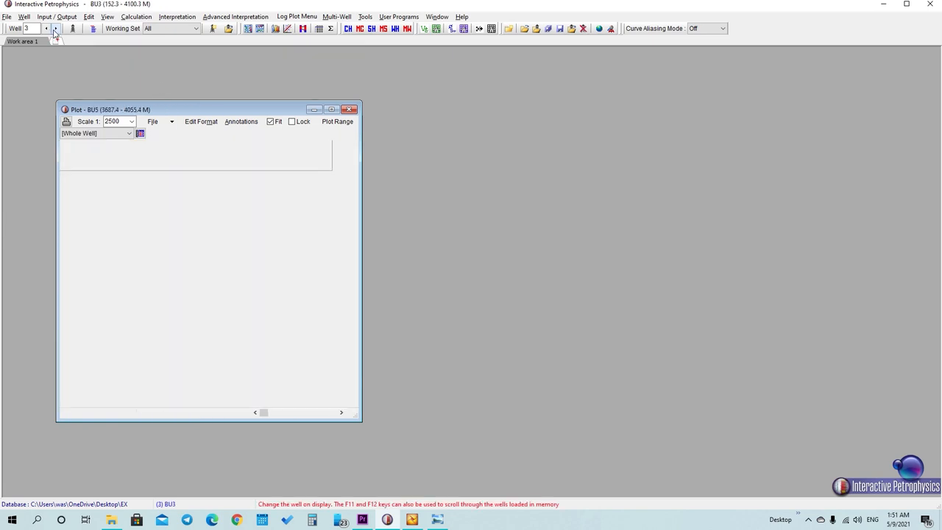
click(54, 30)
click(54, 29)
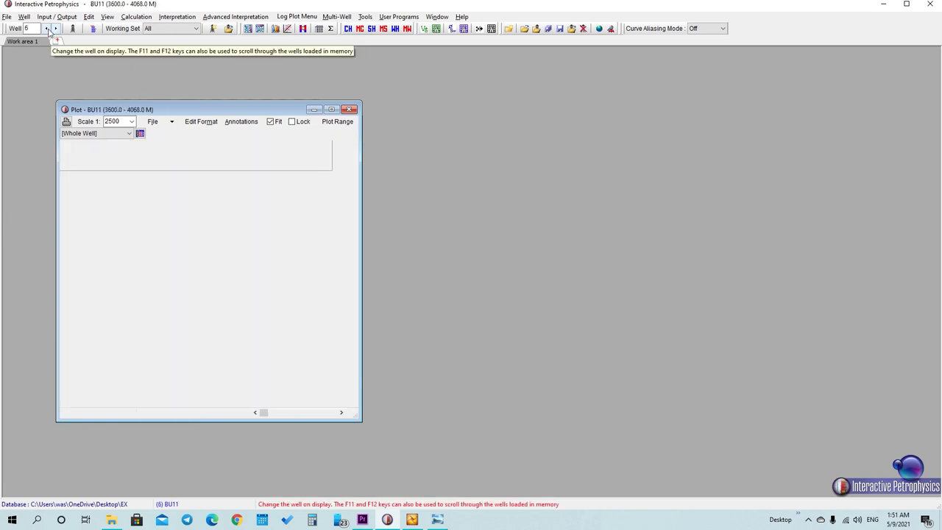
click(46, 30)
click(45, 30)
click(46, 30)
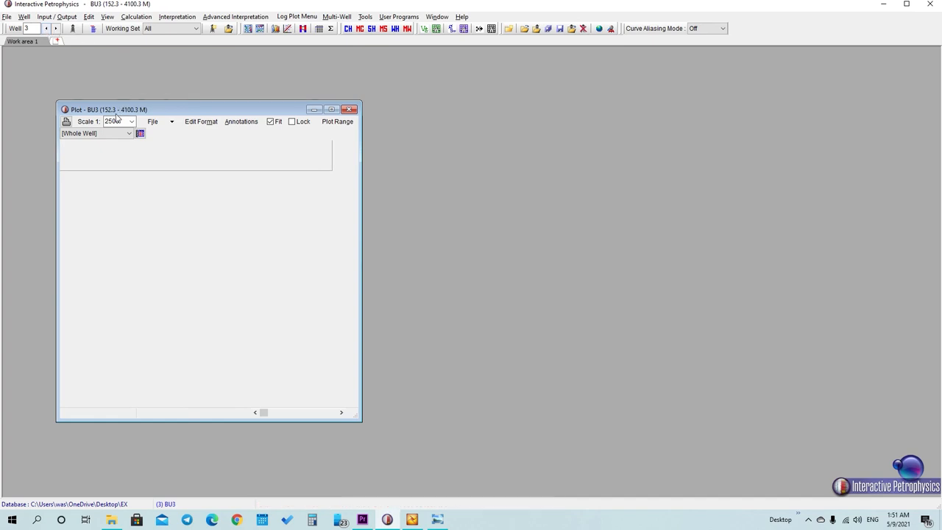
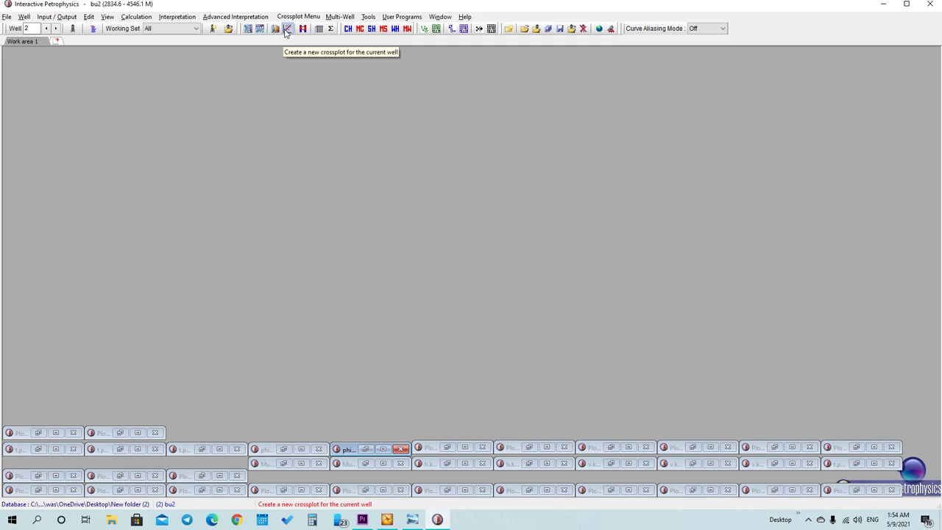
Create a new crossplot for the current well bu2.
click(286, 31)
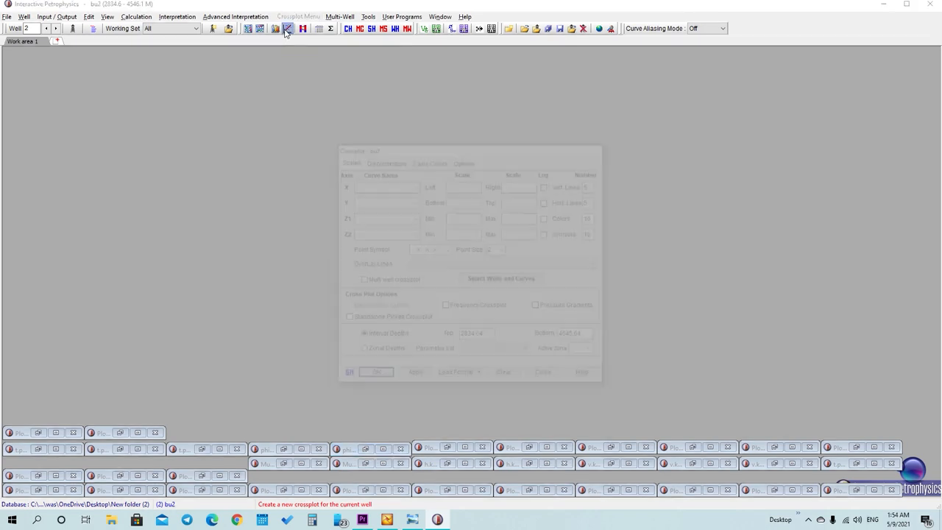
drag(394, 147, 334, 106)
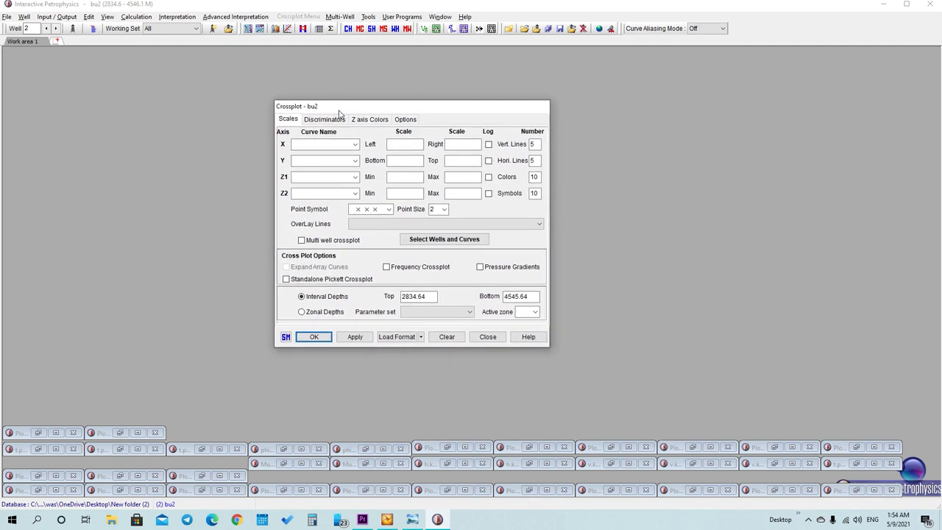
click(355, 145)
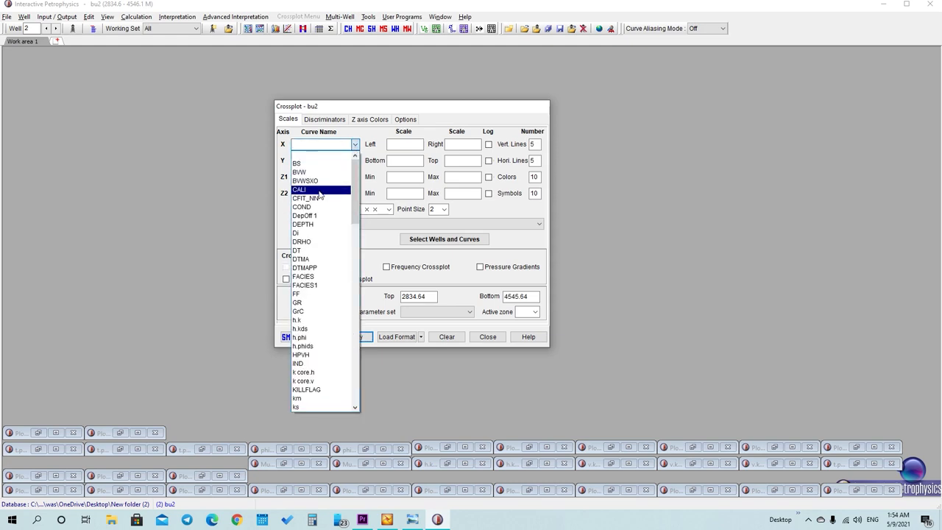
scroll(319, 228, down, 2)
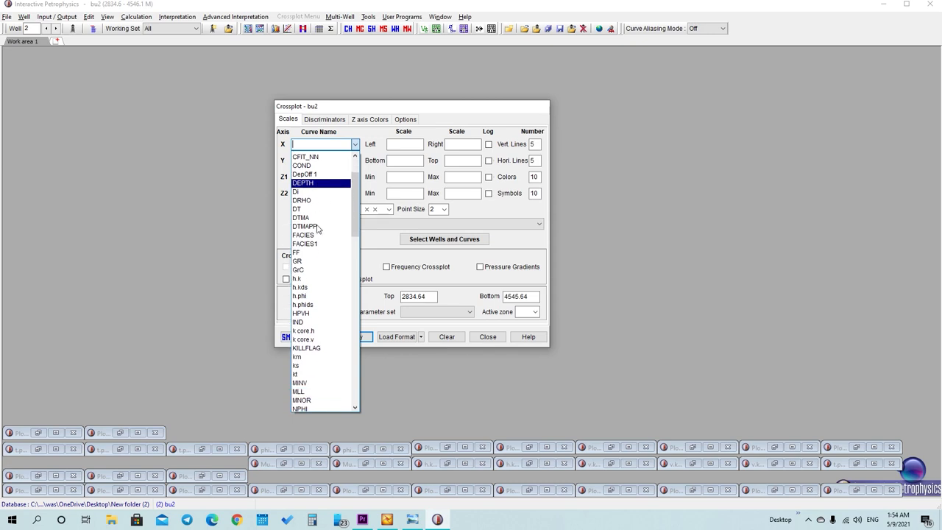
scroll(318, 243, down, 1)
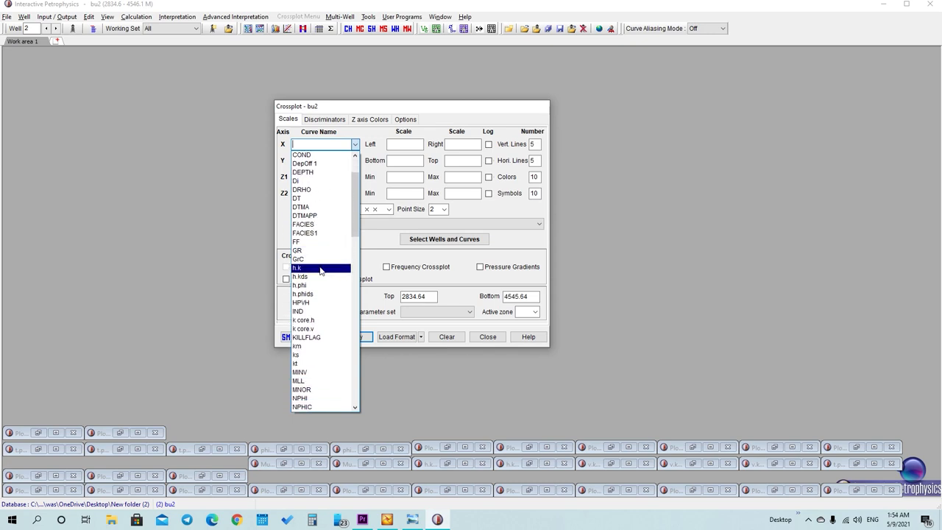
click(320, 269)
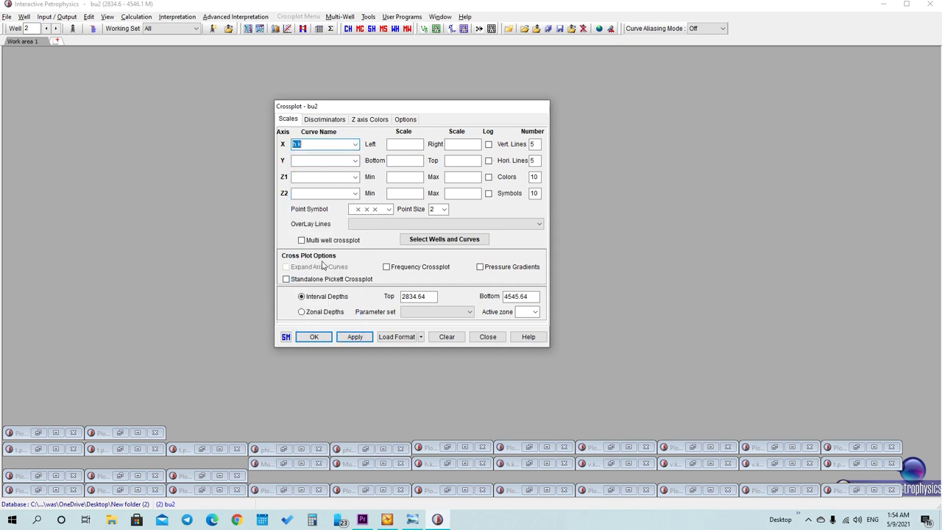
Assign the h.phi curve to the crossplot's X axis and the h.k curve to its Y axis.
click(356, 146)
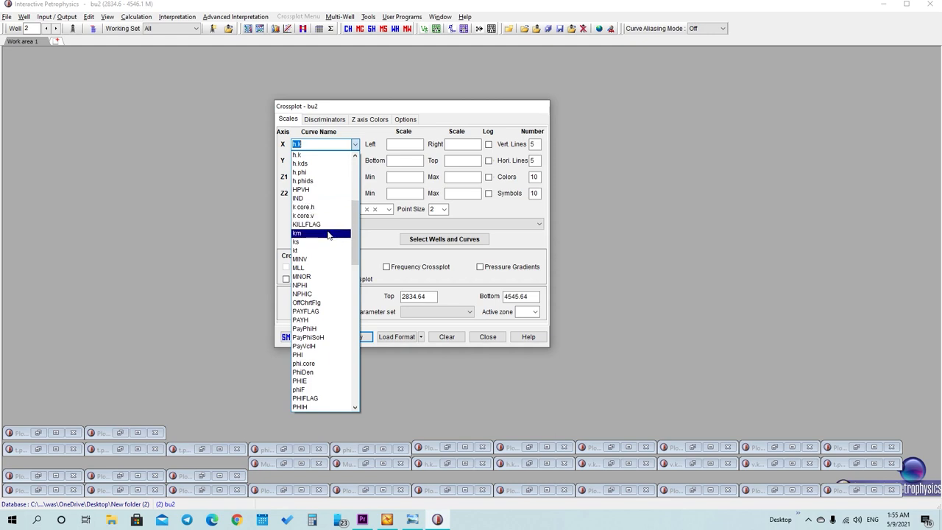
scroll(324, 234, up, 2)
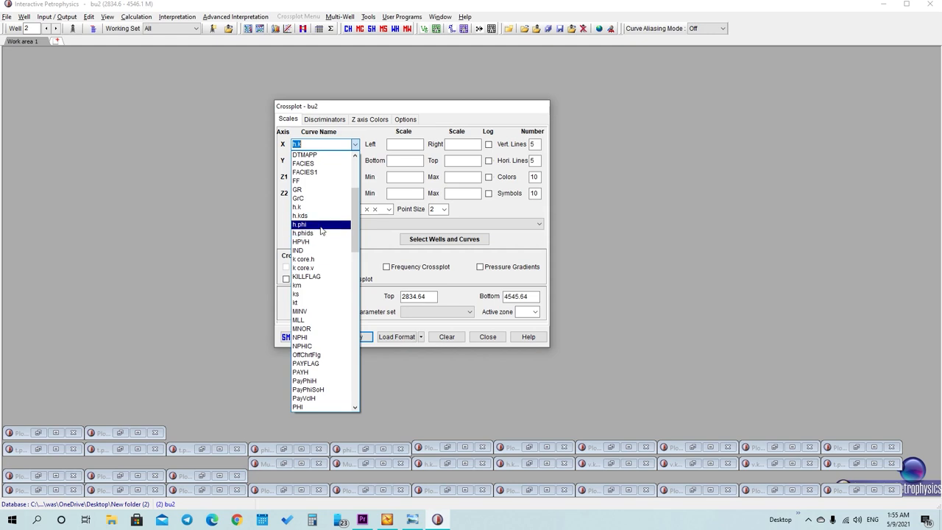
click(321, 224)
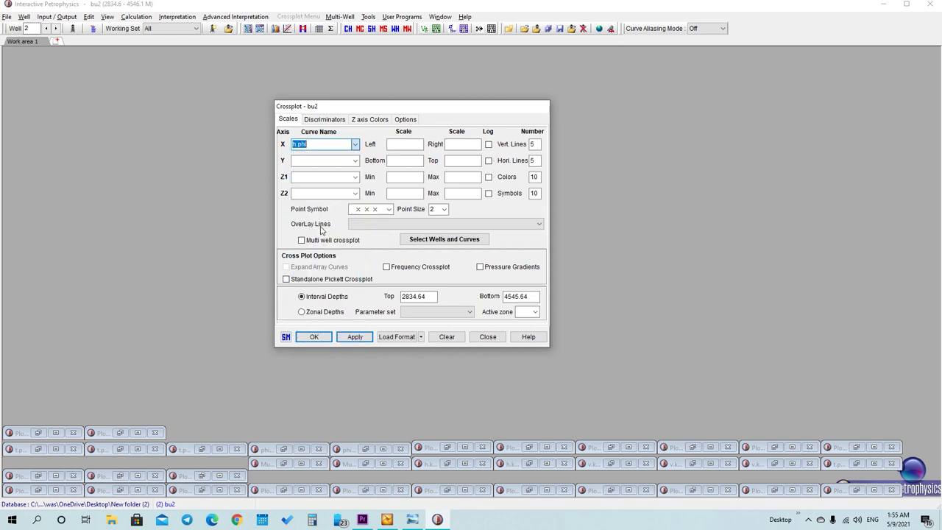
click(357, 163)
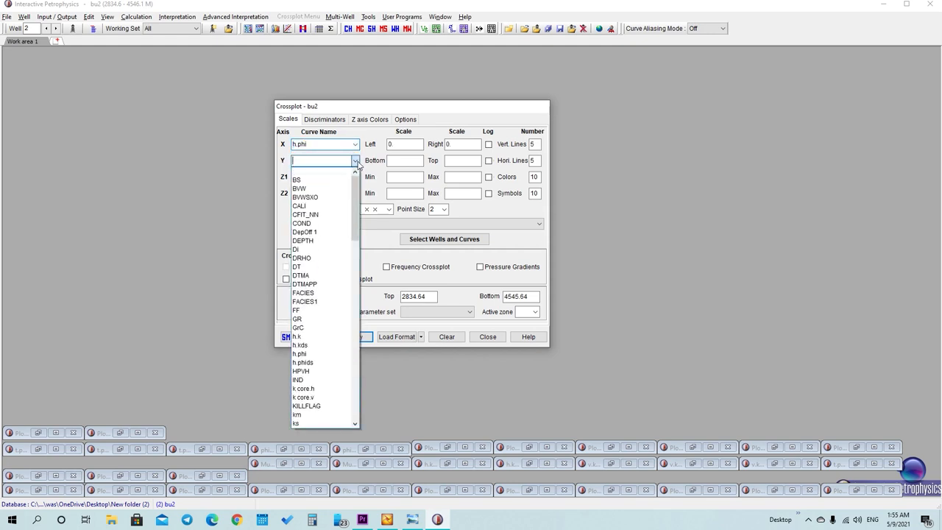
click(313, 337)
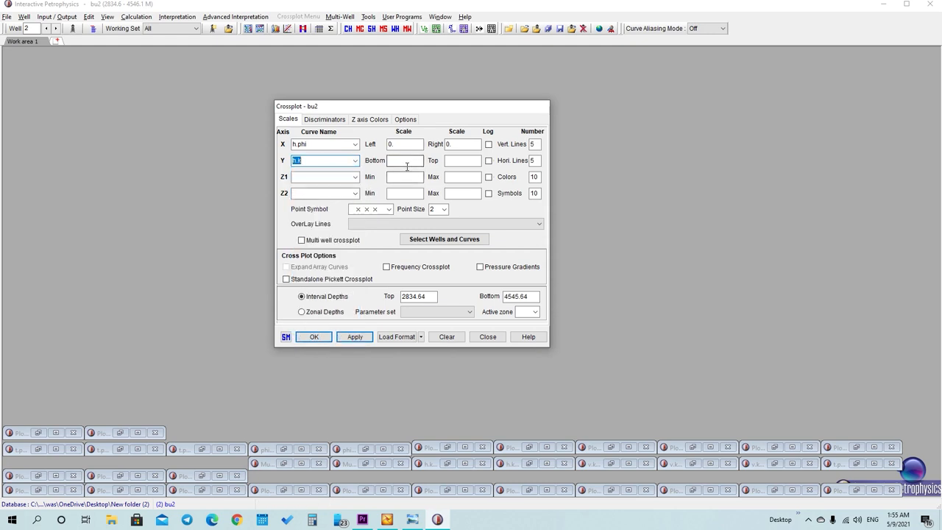
Scale the crossplot's X axis from 0 to 50 and its Y axis logarithmically from 0.1 to 1000.
click(458, 146)
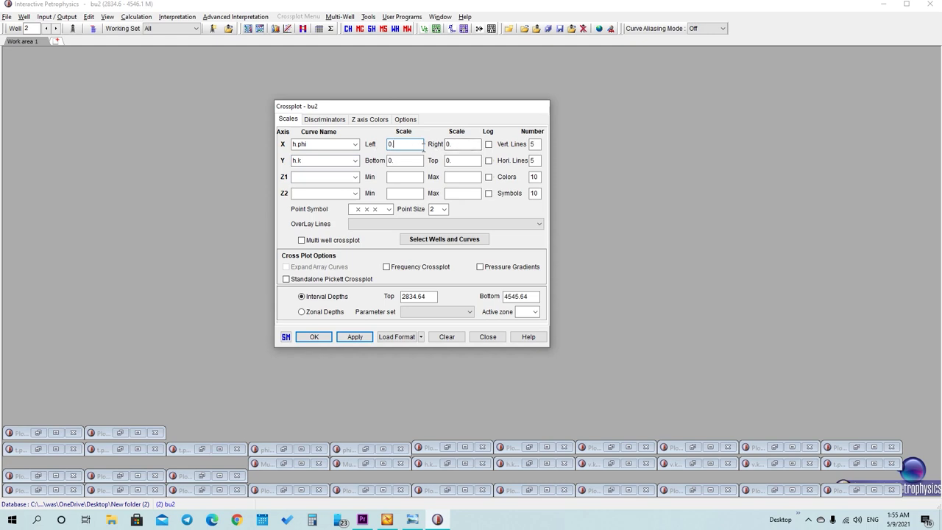
double_click(447, 146)
text(50)
click(406, 163)
text(1)
drag(468, 163, 441, 167)
text(1000)
click(489, 162)
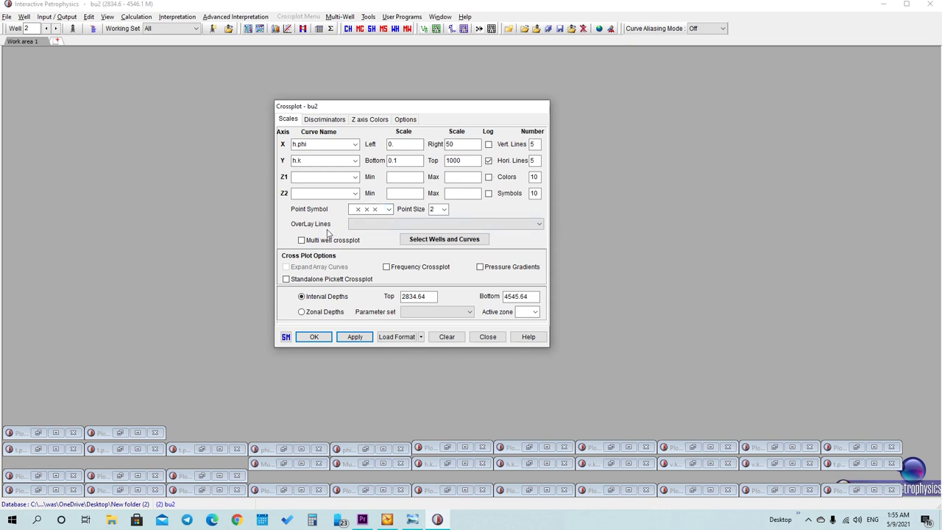
Add wells bu1 and bu3 to the crossplot's well and curve selection alongside bu2.
click(433, 240)
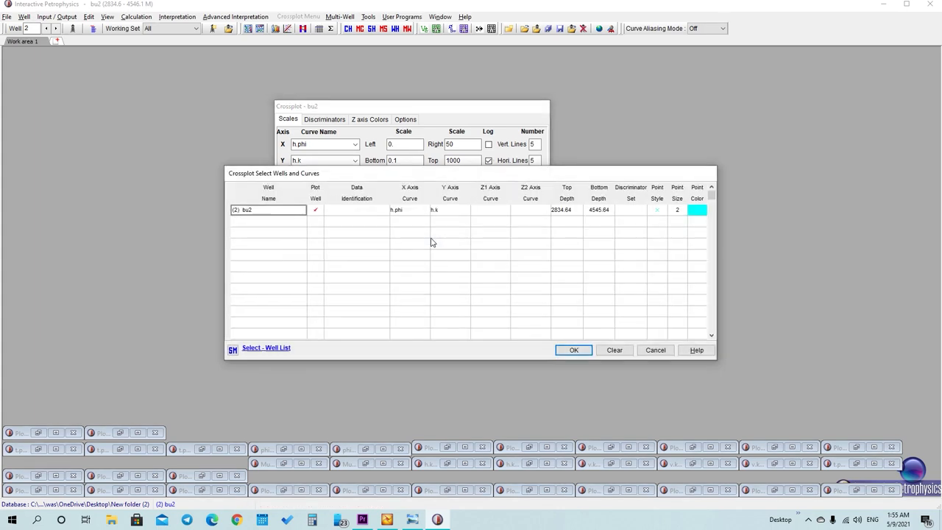
drag(402, 177, 381, 130)
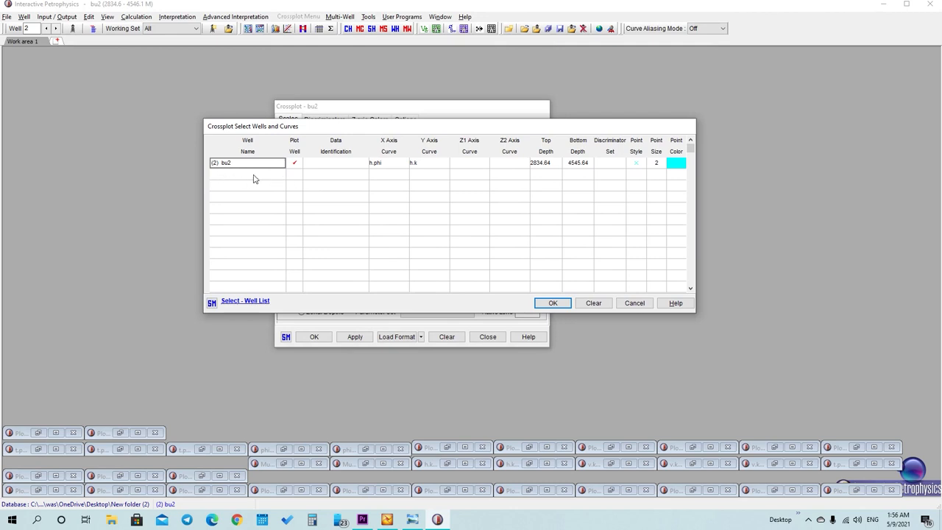
click(282, 178)
click(282, 177)
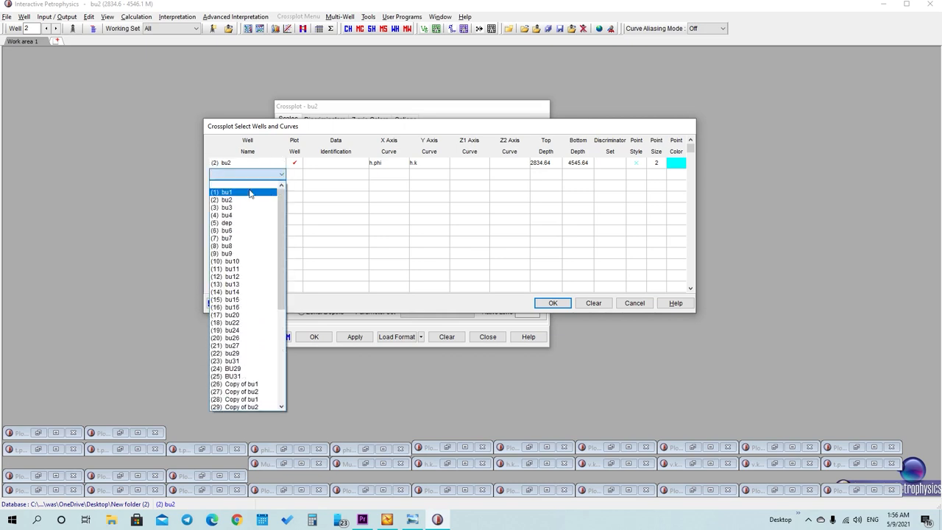
click(254, 189)
click(282, 188)
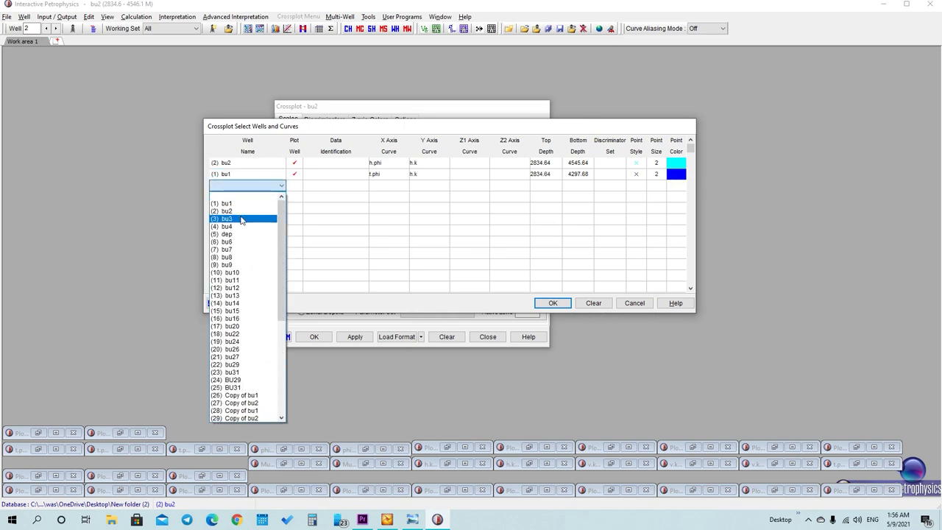
click(243, 214)
Add wells dep, bu10 and bu11 to the crossplot's well selection.
click(280, 197)
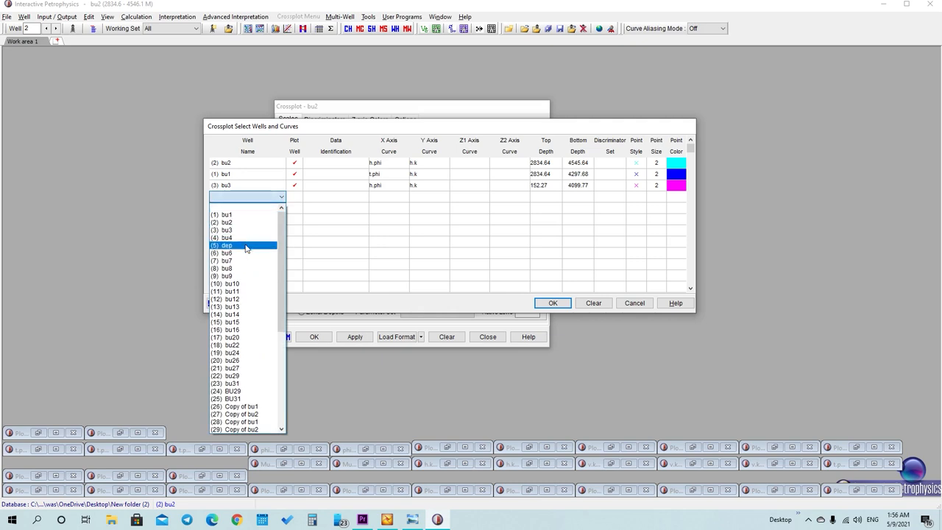
click(247, 246)
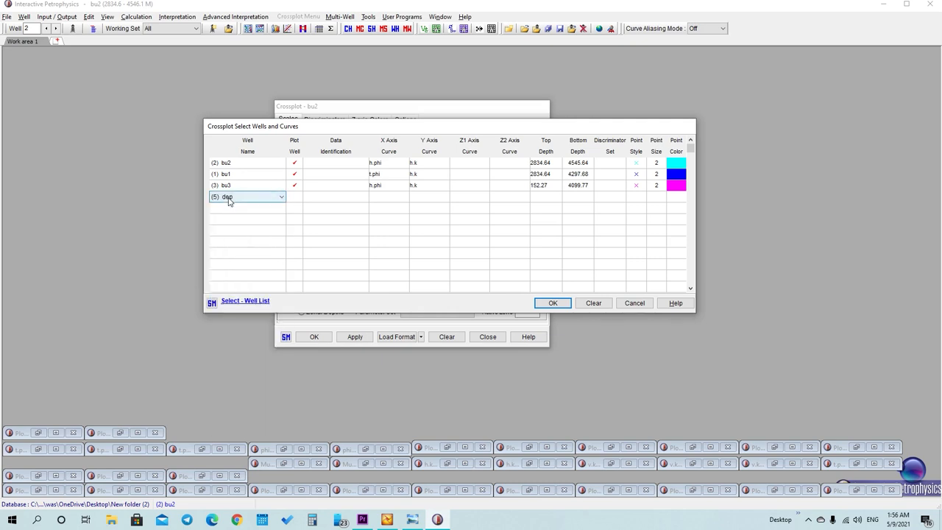
click(277, 211)
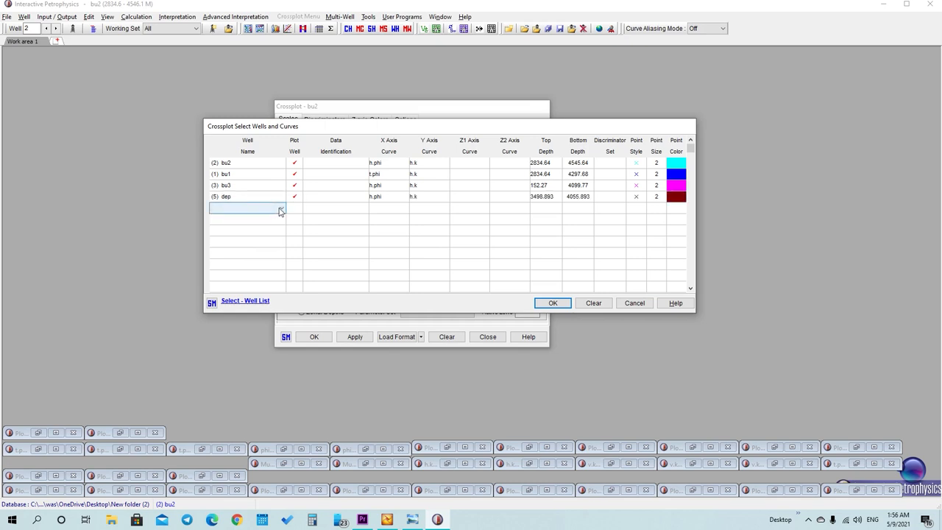
click(279, 211)
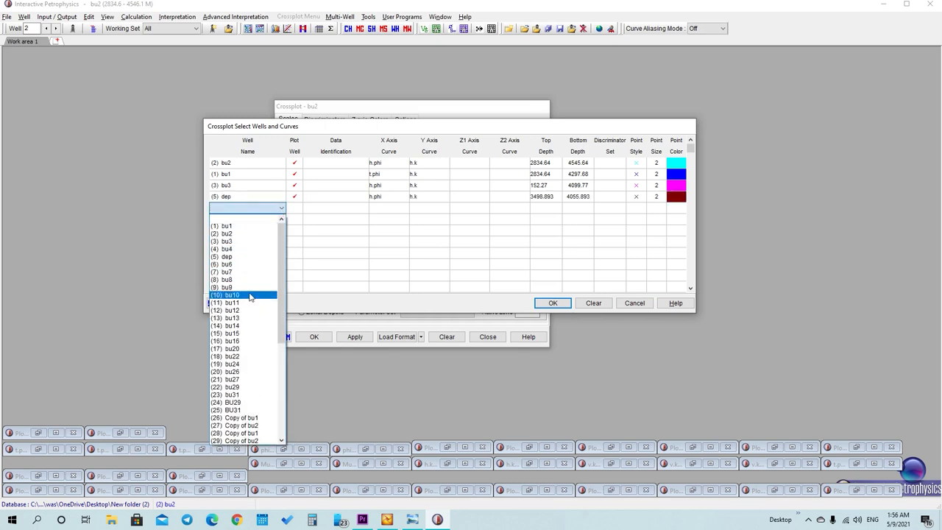
click(250, 296)
click(276, 222)
click(280, 220)
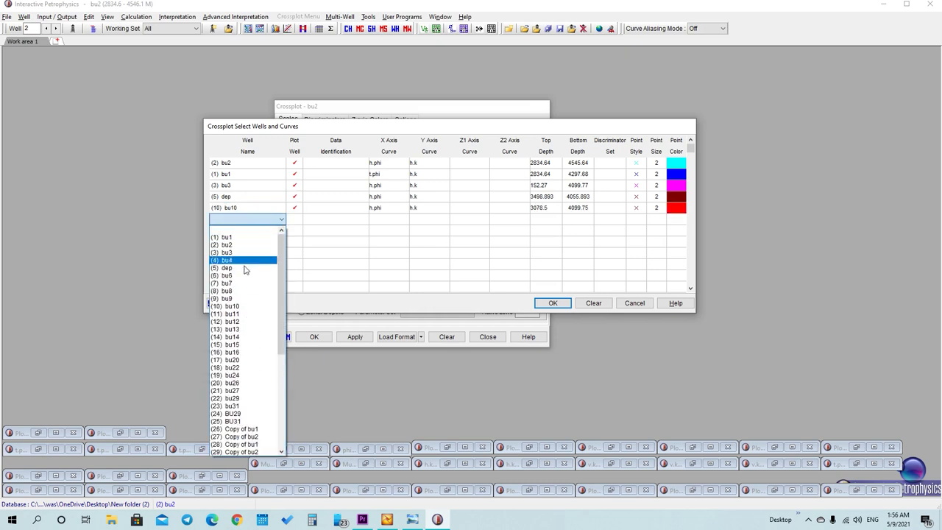
click(246, 313)
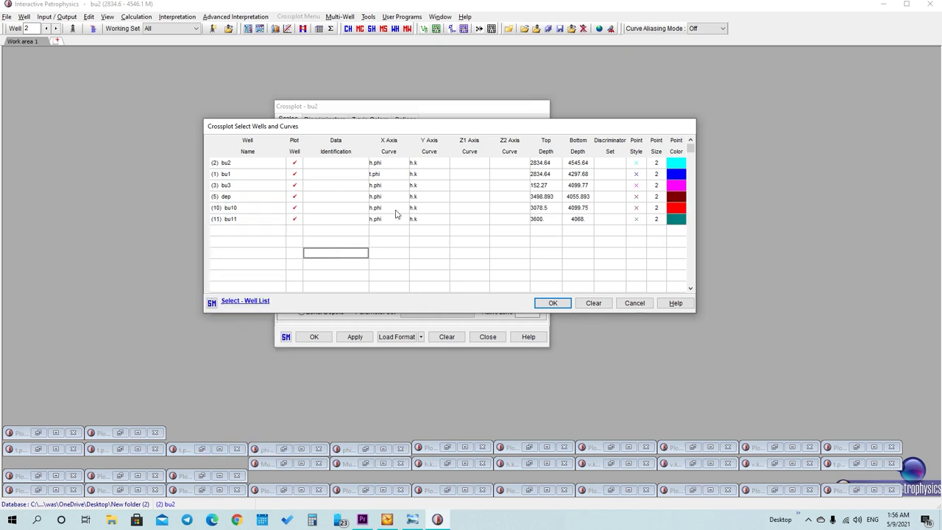
Change the point style to filled squares for all six wells in the crossplot selection.
click(635, 165)
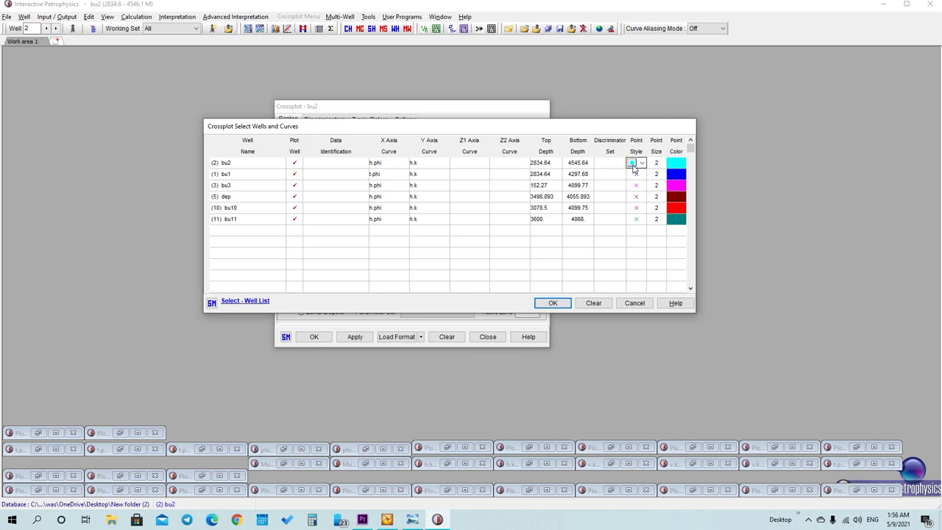
click(632, 175)
scroll(636, 175, down, 1)
click(634, 185)
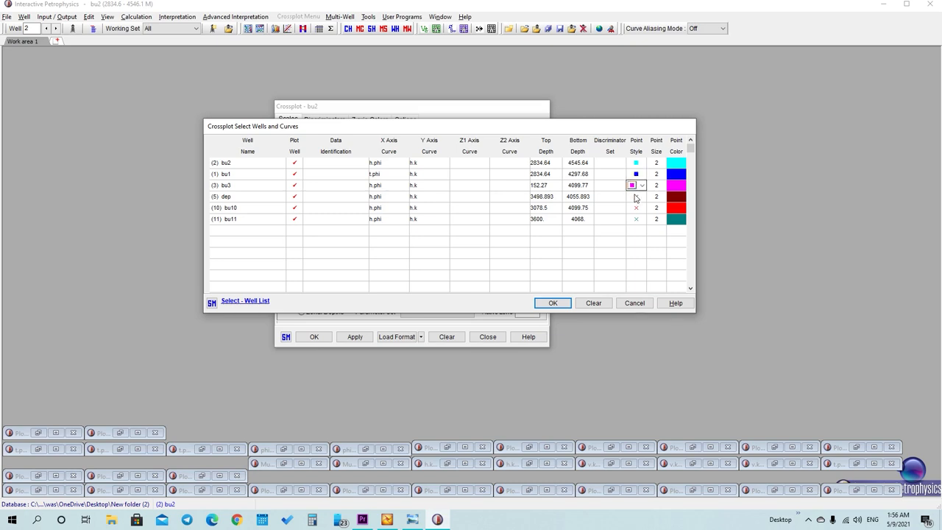
click(635, 196)
click(638, 208)
click(637, 220)
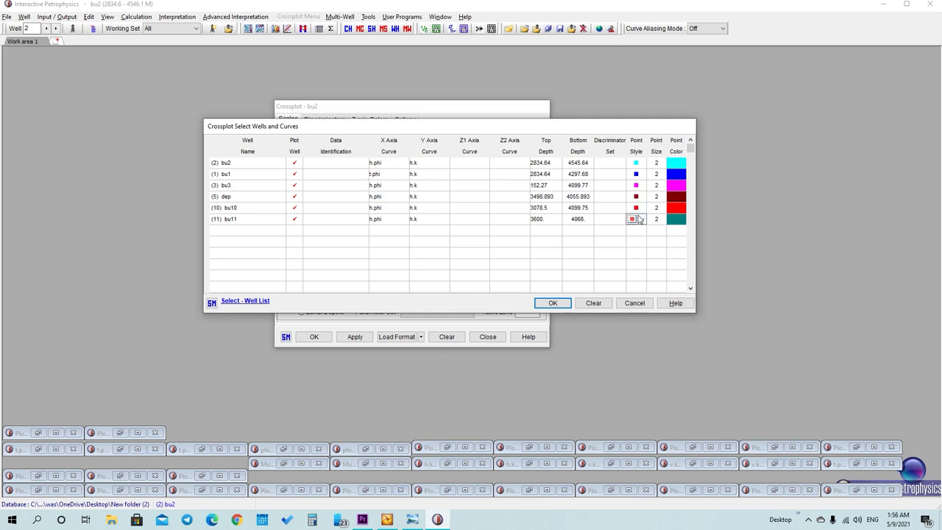
Change the point color of well bu2 to black and accept the well and curve selection.
click(671, 163)
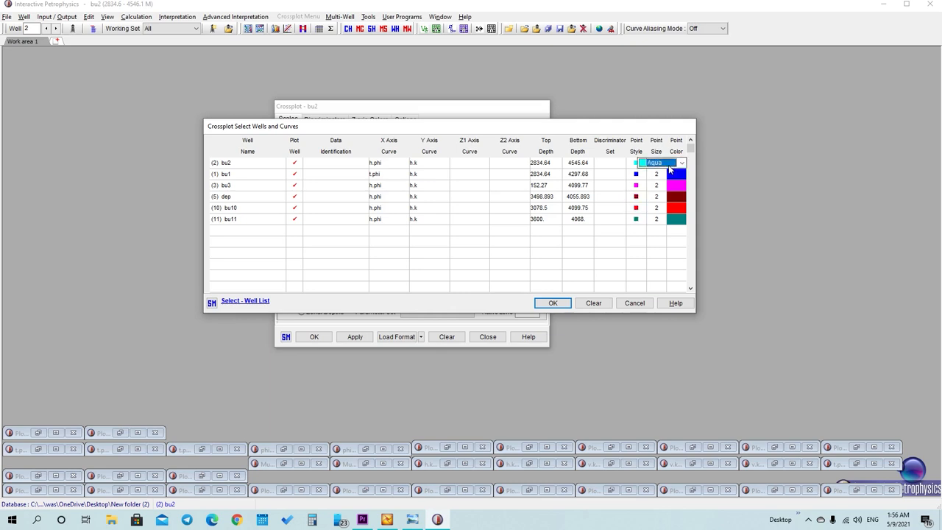
scroll(669, 169, up, 10)
click(518, 242)
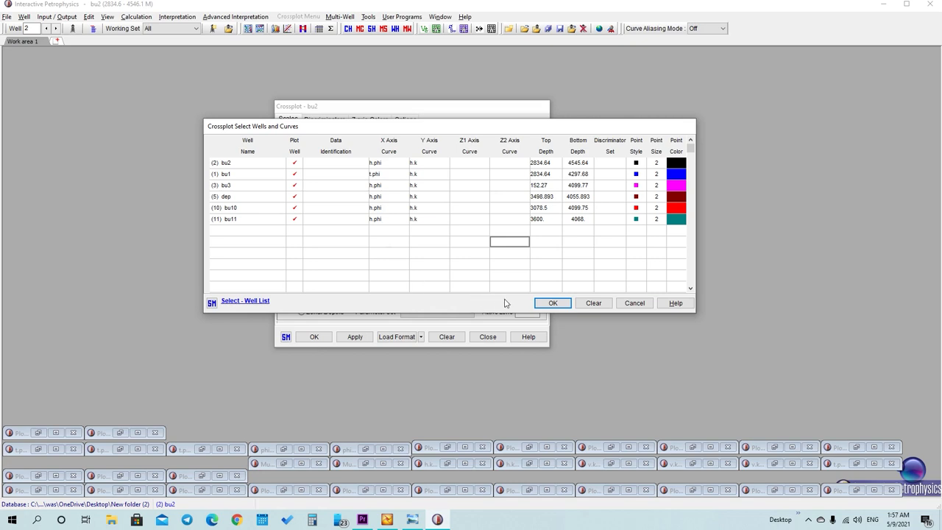
click(552, 303)
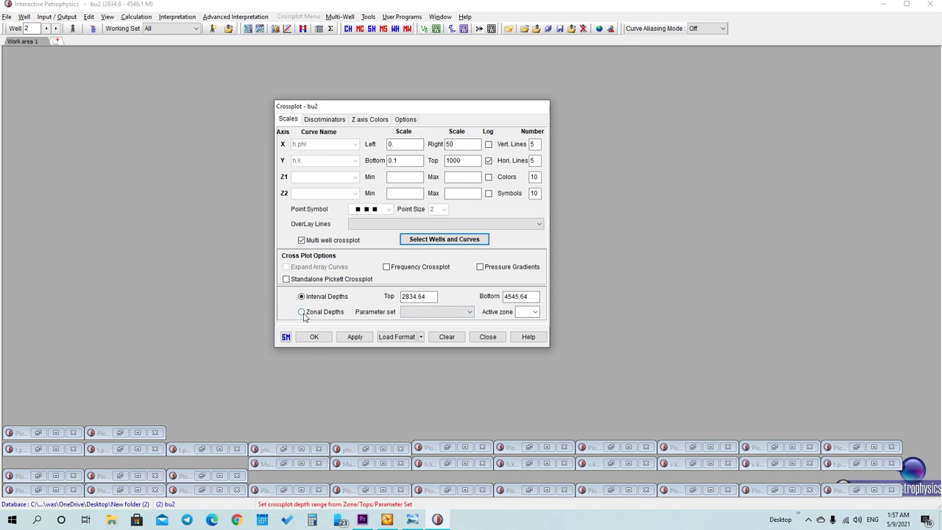
Switch the crossplot range to zonal depths using the Clay Volume parameter set.
click(303, 314)
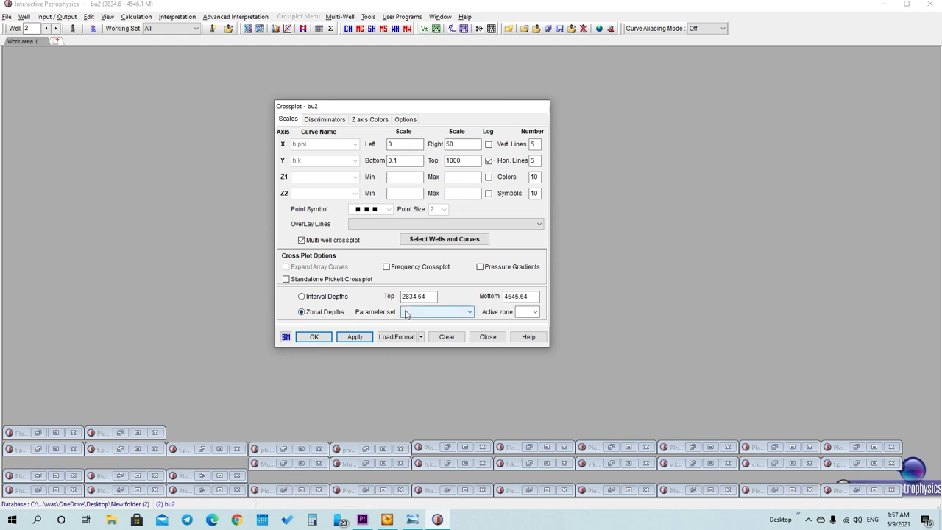
click(405, 312)
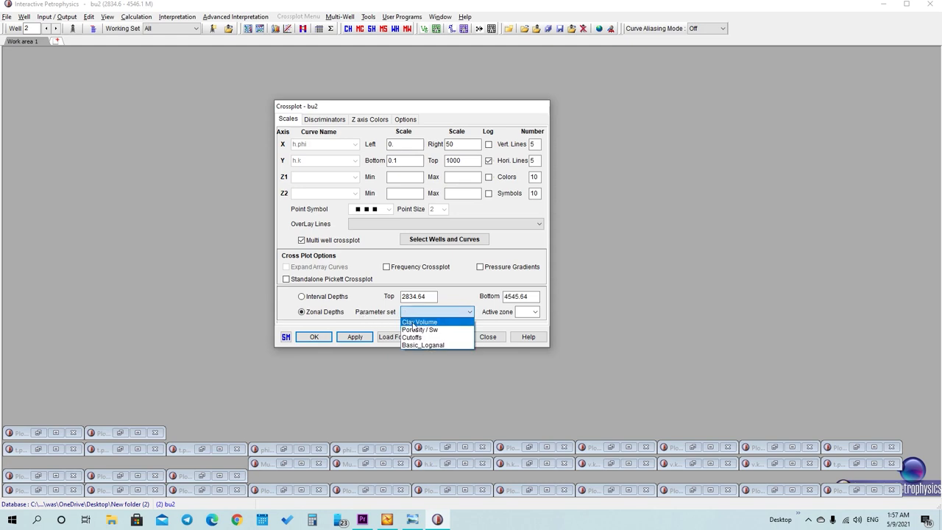
click(413, 324)
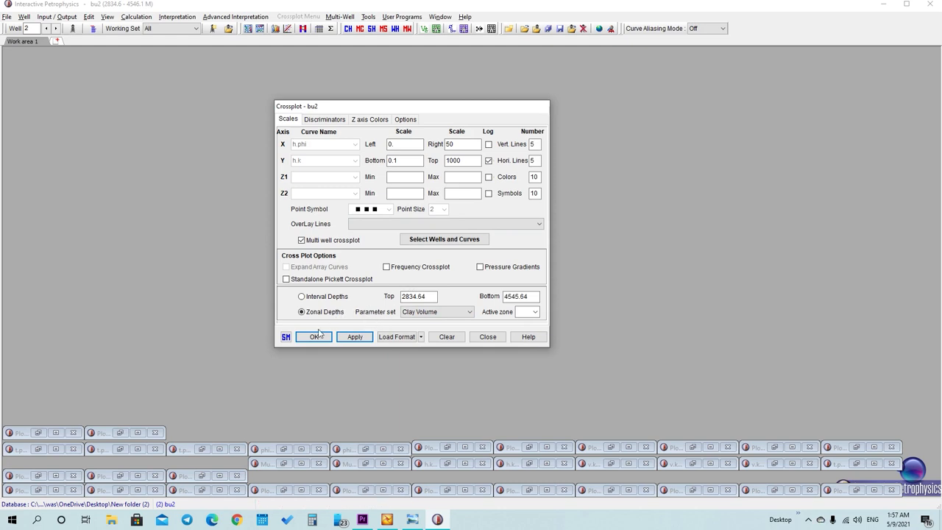
click(349, 340)
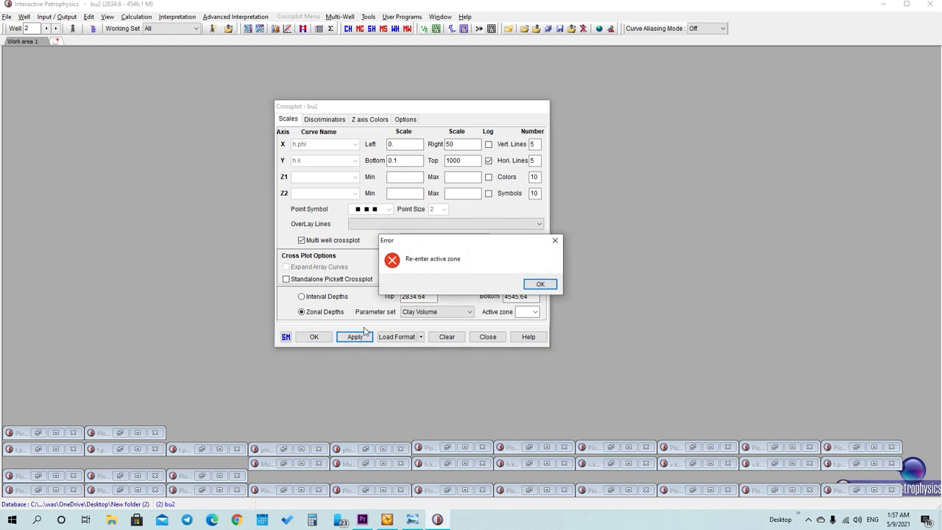
click(554, 240)
Try to generate the crossplot with zone 4 as the active zone.
click(534, 313)
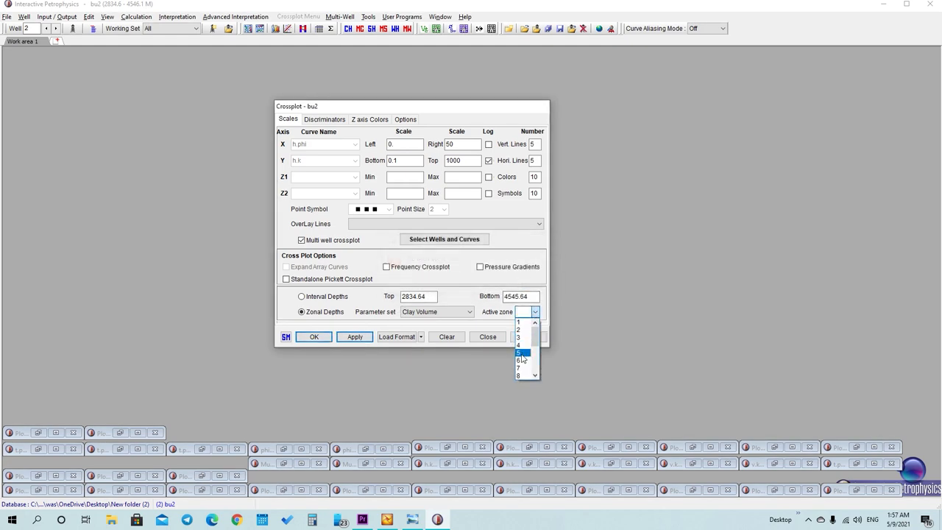
click(521, 345)
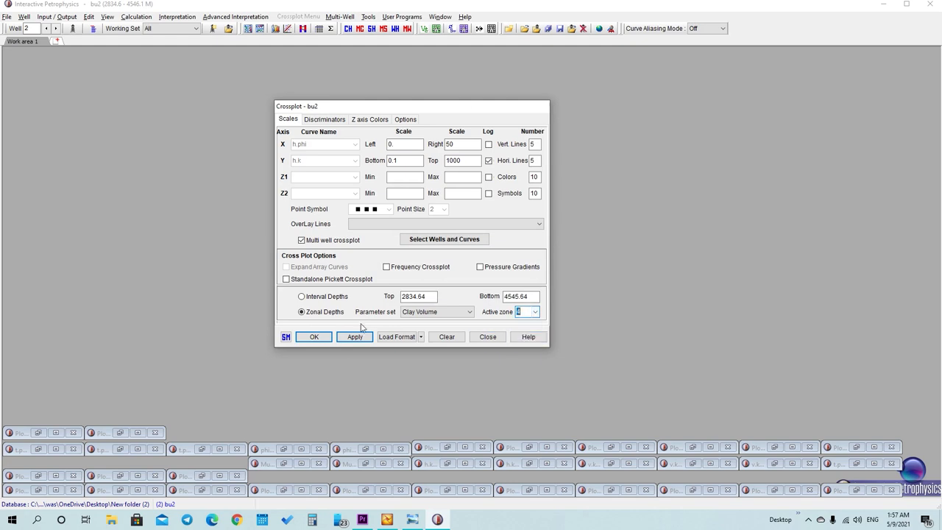
click(314, 339)
Set the active zone to 1, generate the multi-well crossplot and close its settings.
click(534, 313)
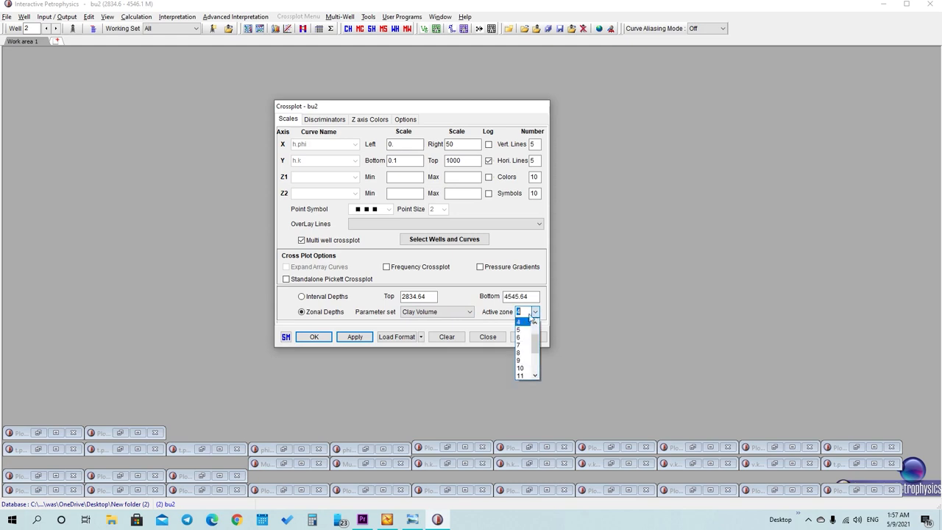
click(520, 324)
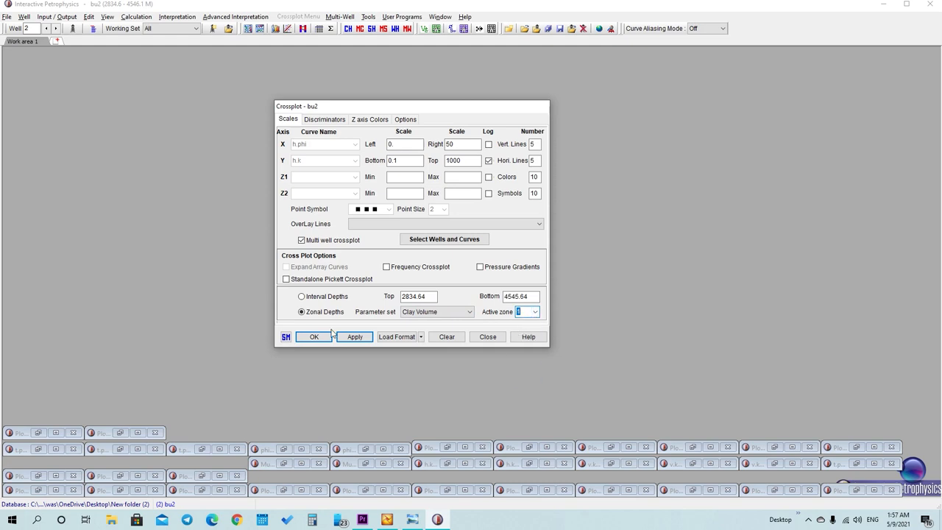
click(347, 338)
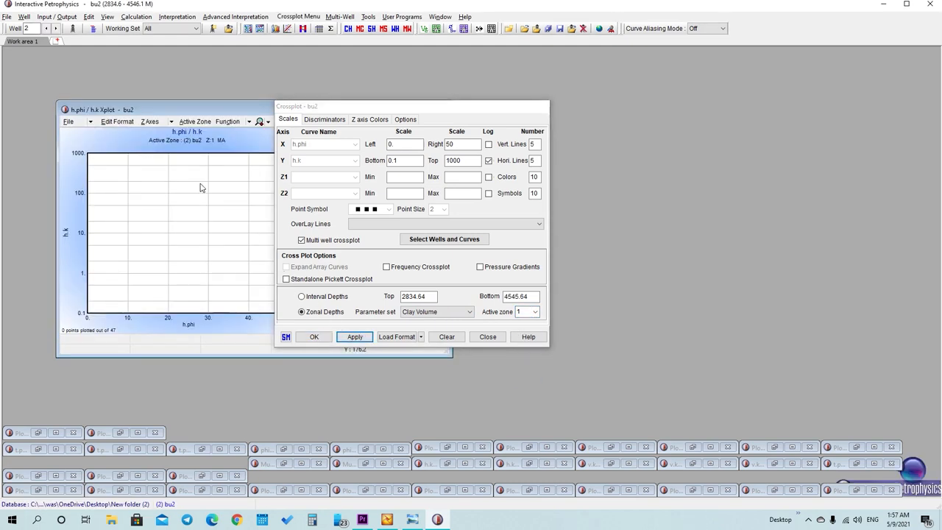
click(476, 339)
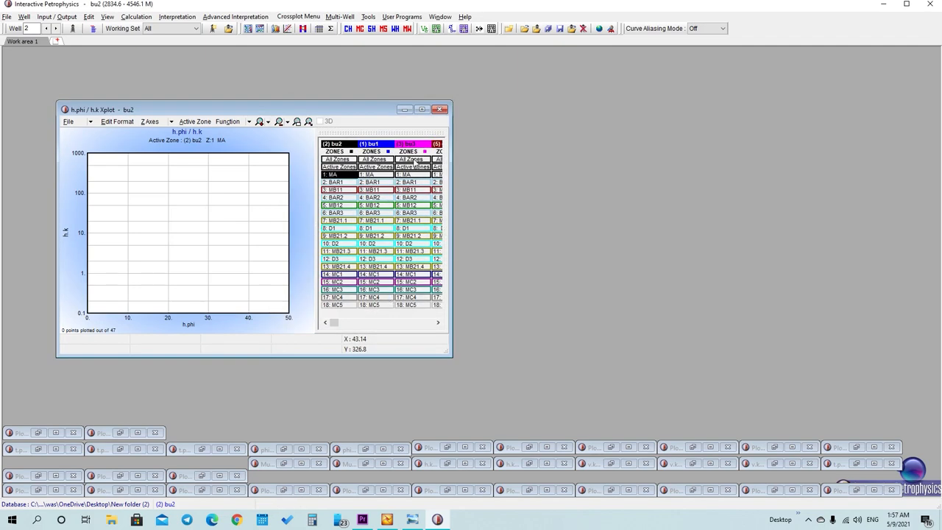
Detach the zone/well list from the crossplot and activate zones MB21.1 through MB21.4 for wells bu2, bu1, bu3 and dep.
drag(492, 144, 534, 129)
drag(610, 241, 776, 242)
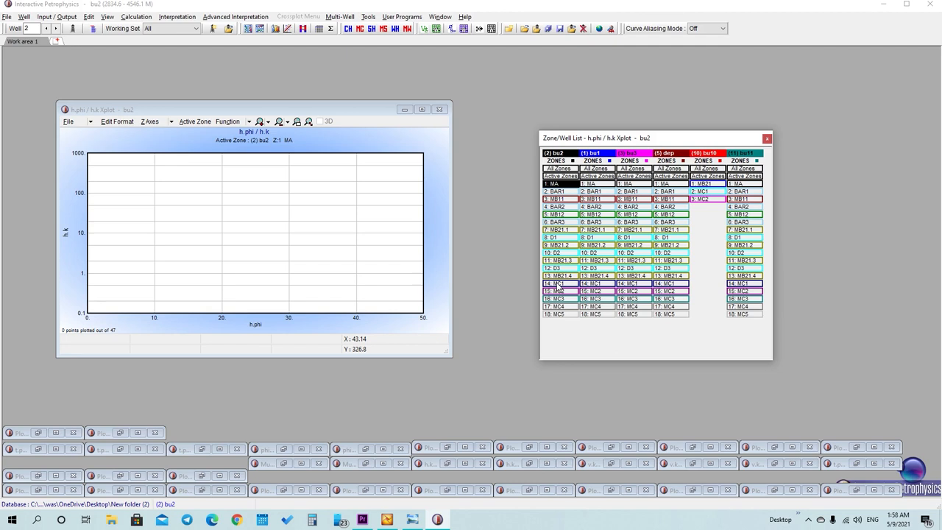
mouse_move(550, 229)
mouse_down()
mouse_move(572, 278)
mouse_move(593, 277)
mouse_move(605, 231)
mouse_move(631, 241)
mouse_move(638, 277)
mouse_move(654, 278)
mouse_move(671, 262)
mouse_up()
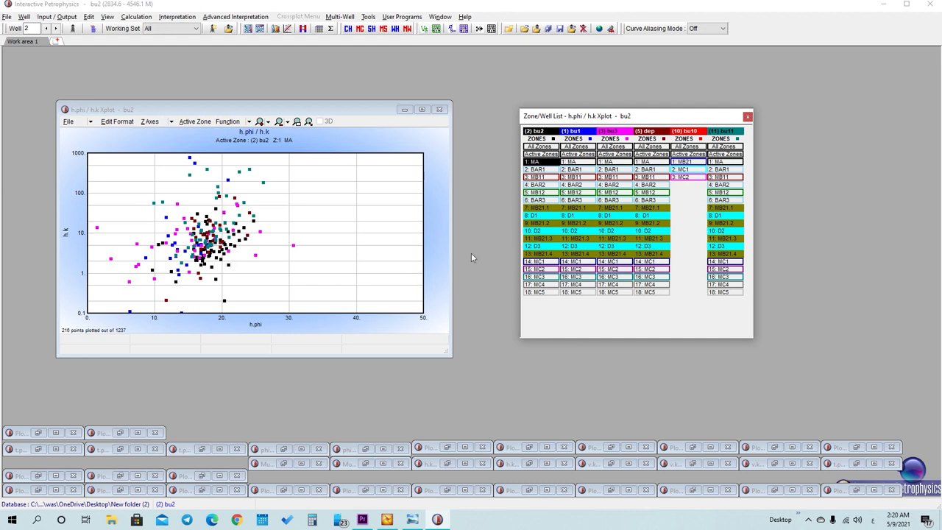
Fit linear Y = f(x) and RMA regression lines to all points on the h.phi / h.k crossplot.
drag(311, 109, 340, 92)
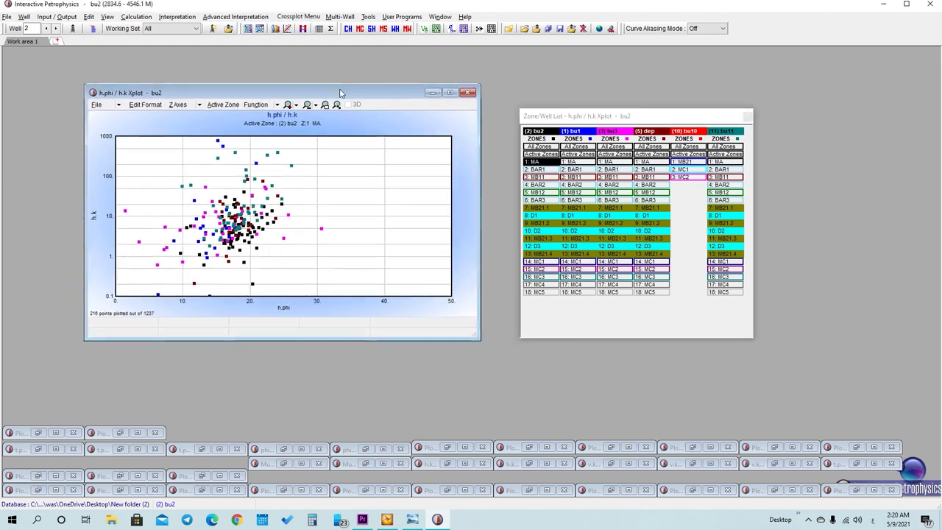
right_click(365, 236)
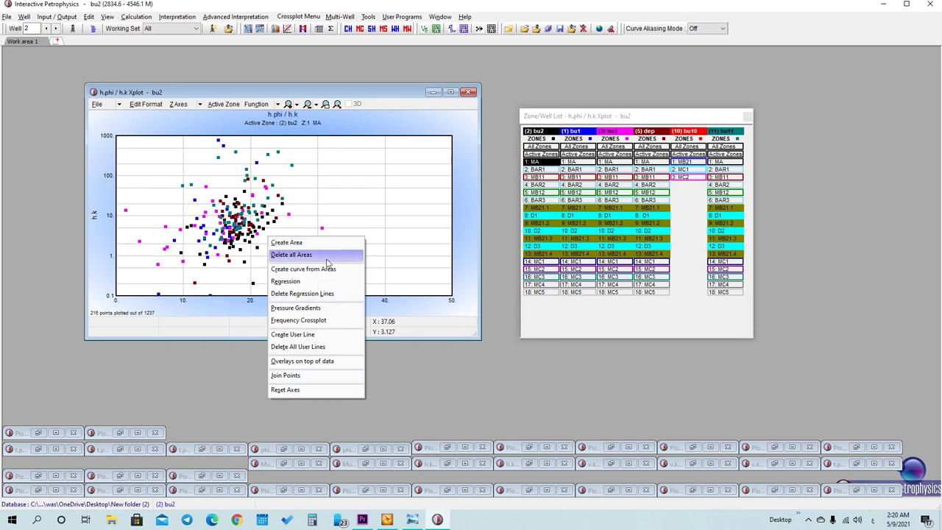
click(311, 282)
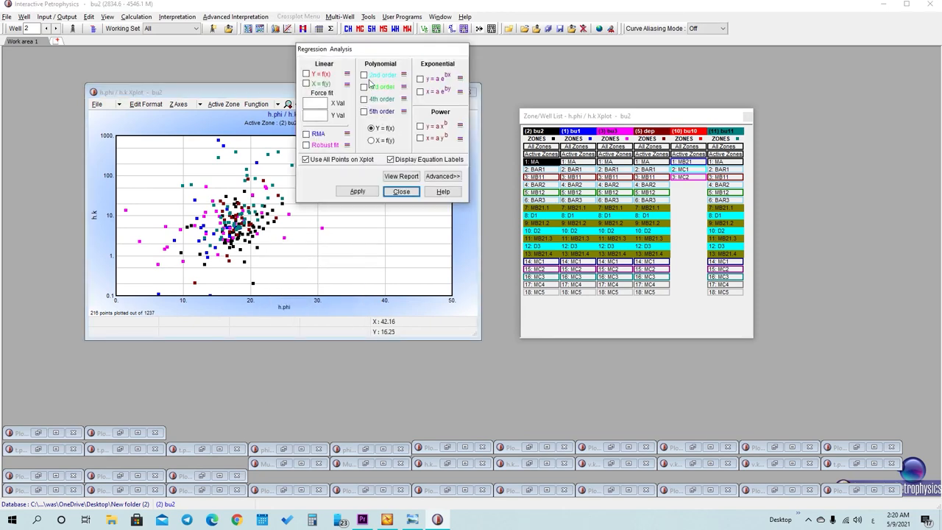
drag(391, 50, 405, 229)
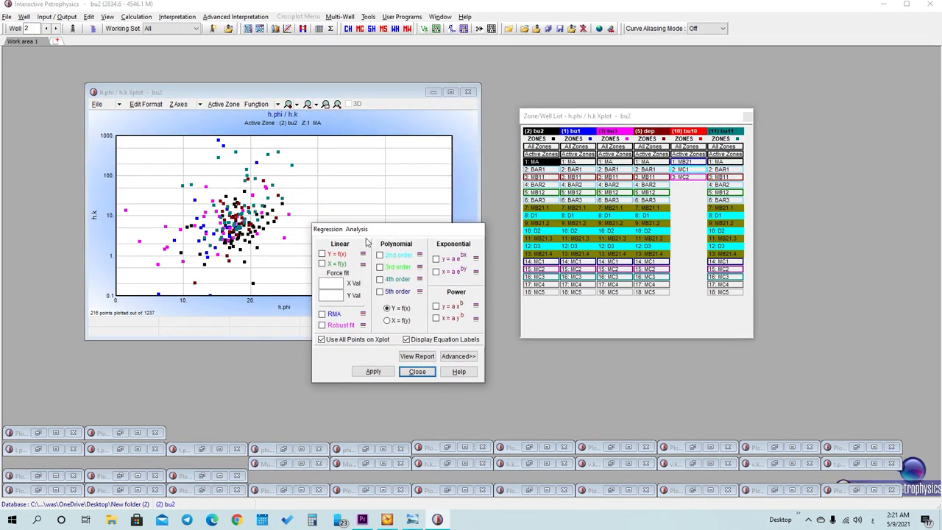
click(324, 254)
click(323, 317)
click(368, 372)
drag(393, 234, 604, 357)
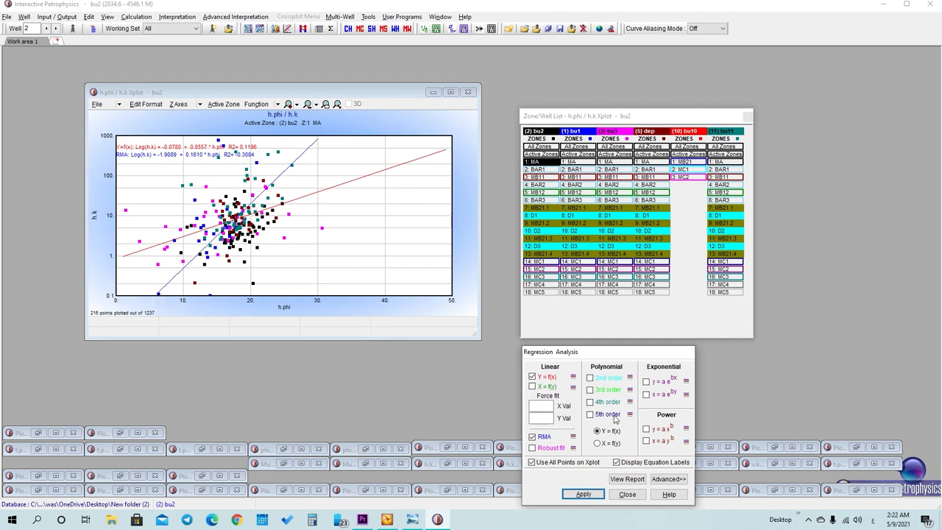
Remove the linear Y = f(x) regression from the h.phi / h.k crossplot, keeping only the RMA fit.
click(532, 376)
click(583, 494)
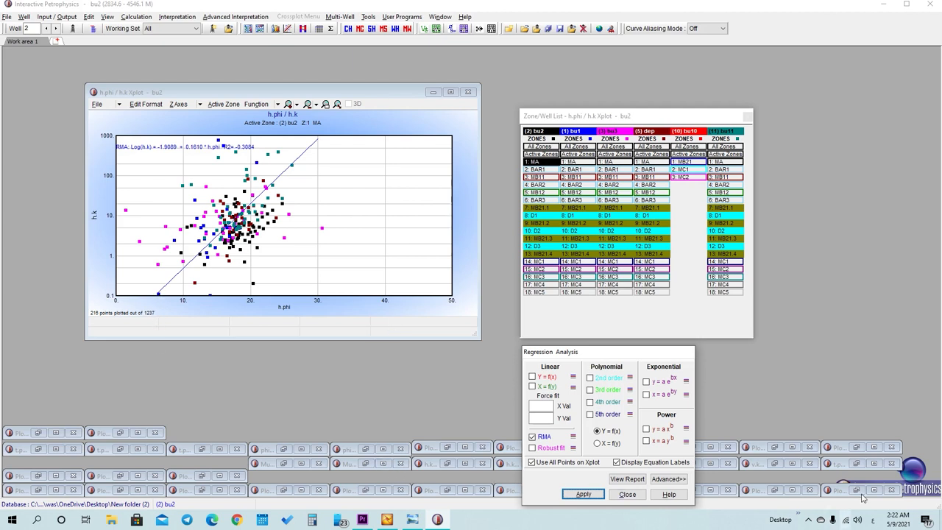
Switch to the desktop, create an Excel worksheet named cutoff there, and open it with the other windows minimized.
click(885, 4)
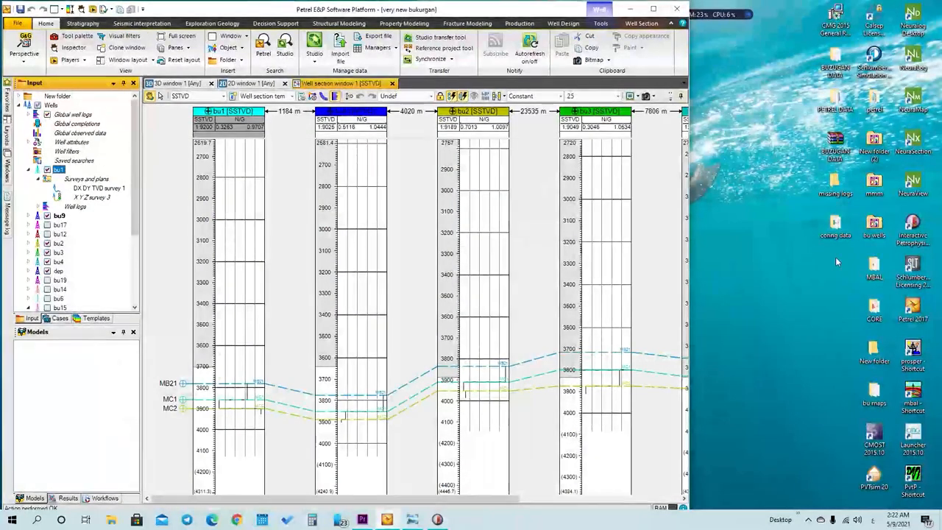
right_click(836, 261)
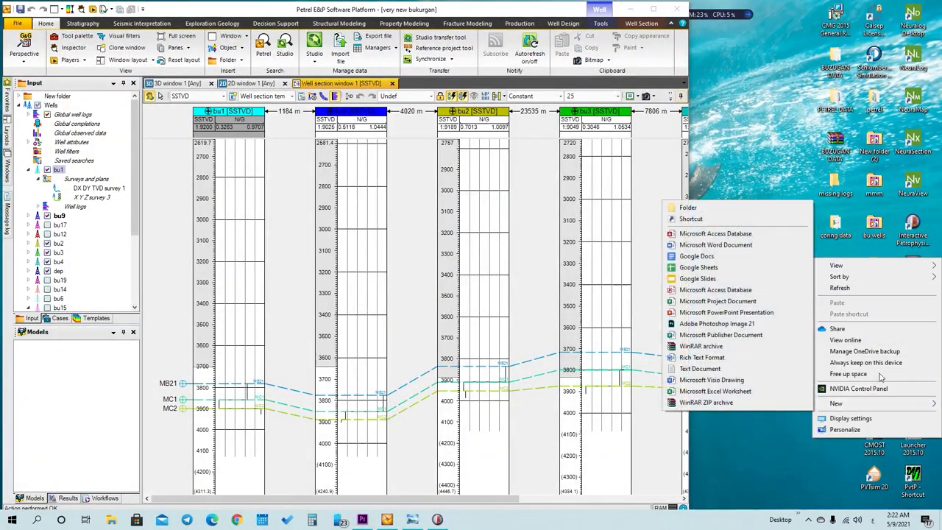
click(710, 390)
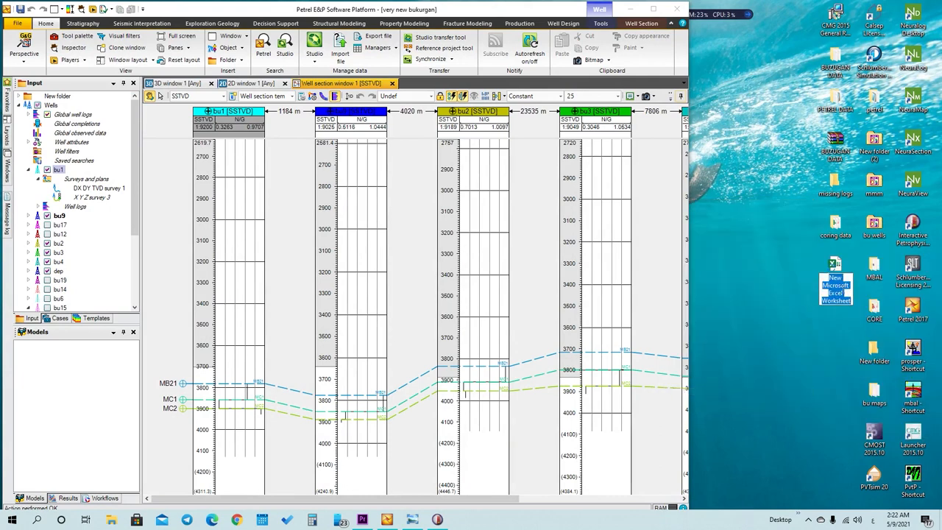
text(ؤخ)
text(cutoff)
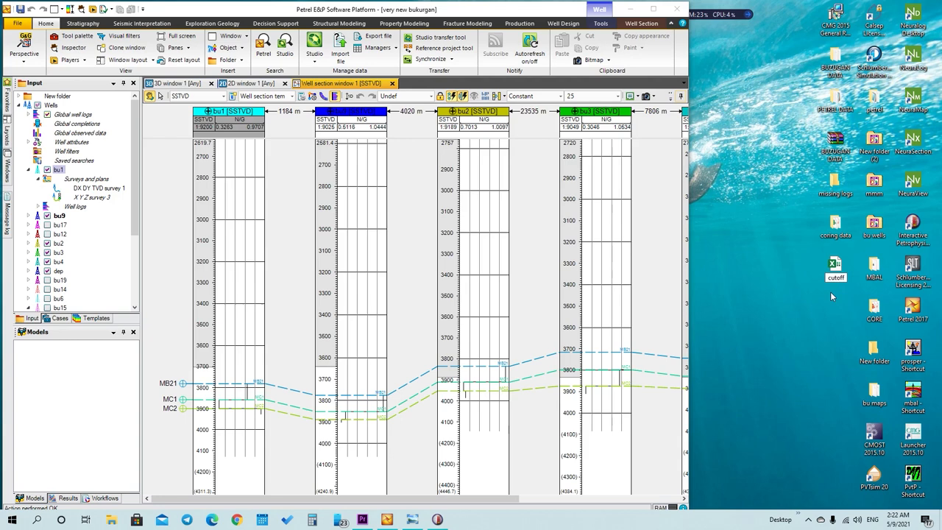
key(Return)
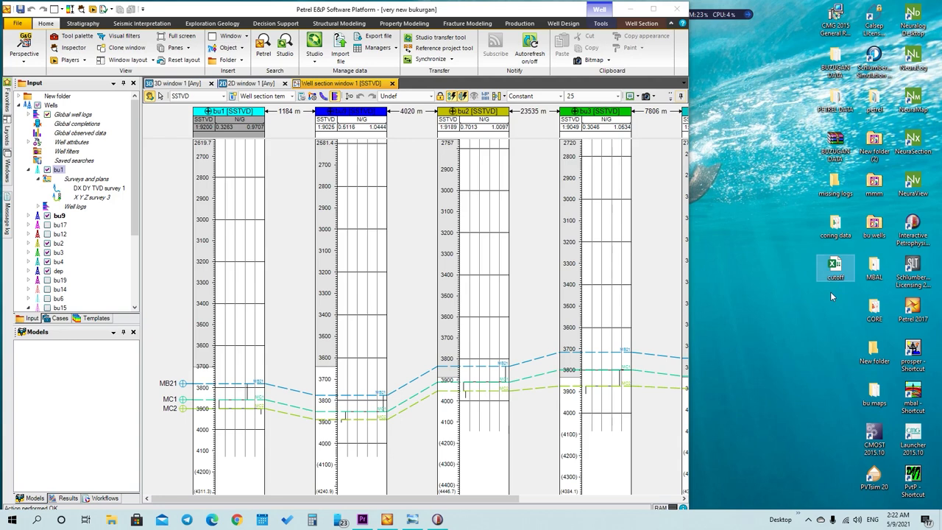
double_click(832, 266)
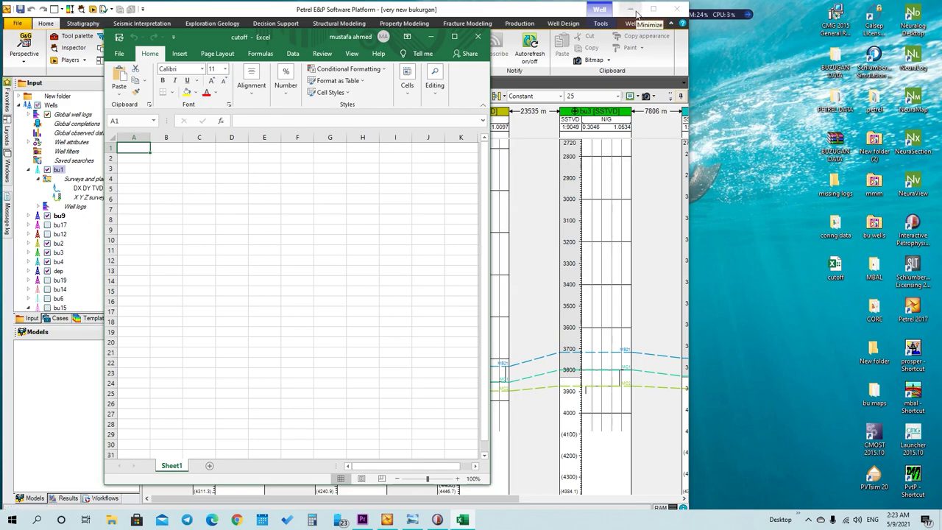
click(637, 13)
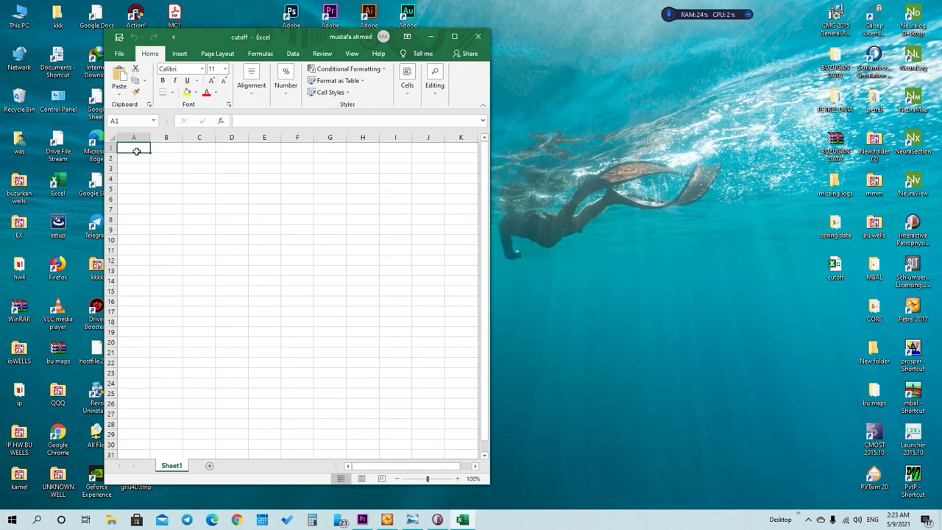
List the zones mb21, mc1 and mc2 in cells A1 to A3 and enter 6.05 for mb21 in B1.
text(mb21)
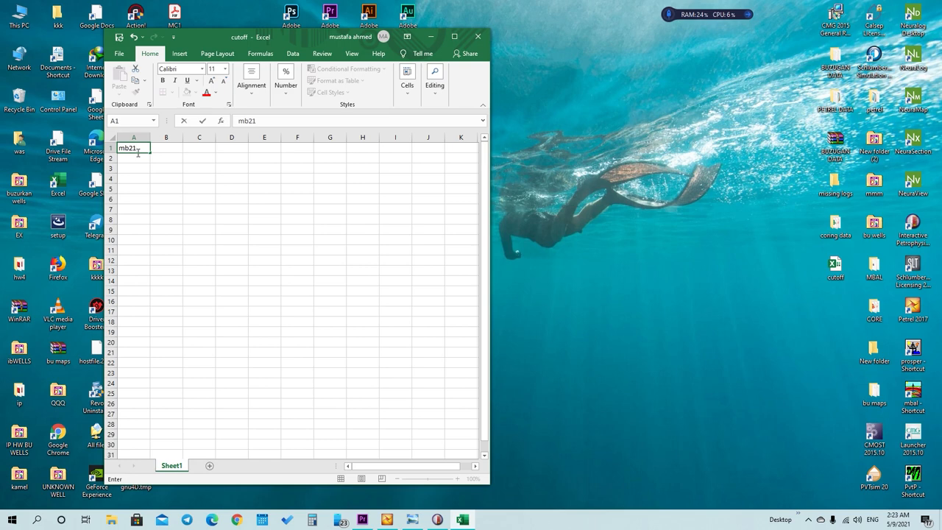
key(Return)
text(mc1)
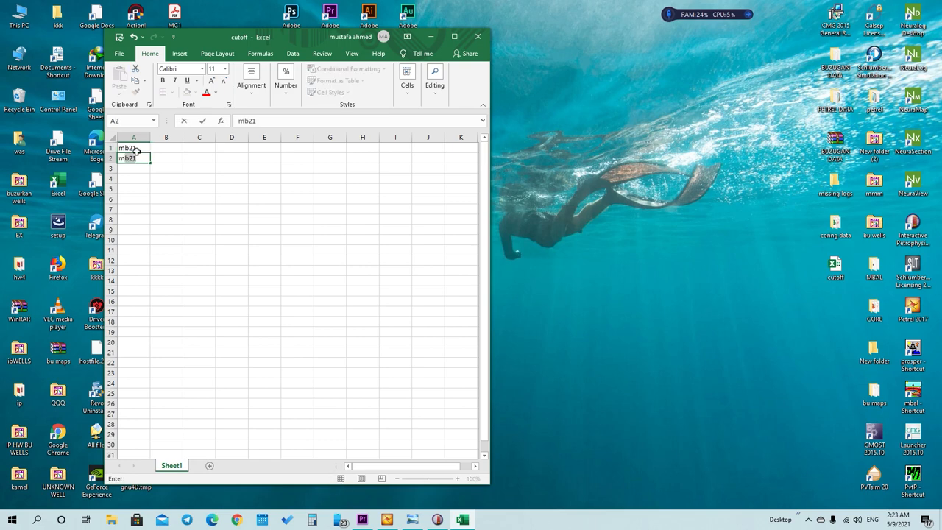
key(Return)
text(mc2)
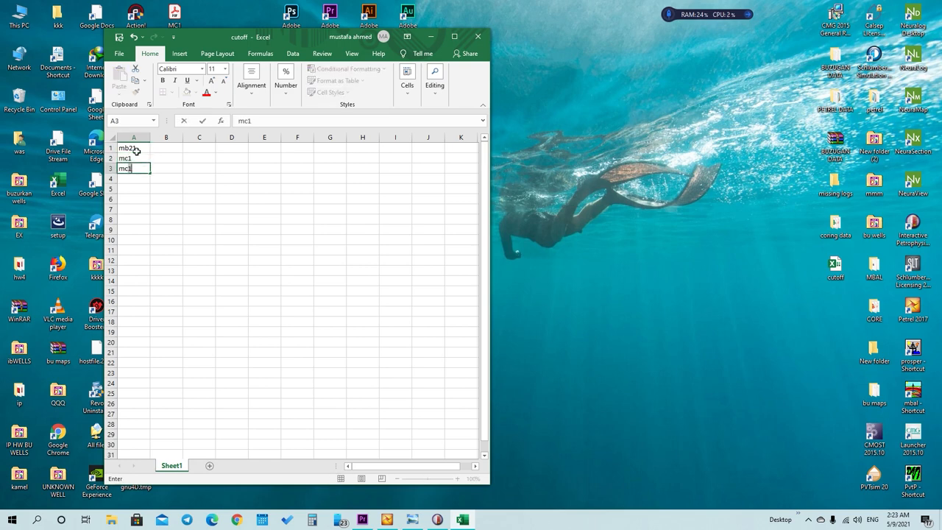
key(Return)
click(136, 151)
key(Right)
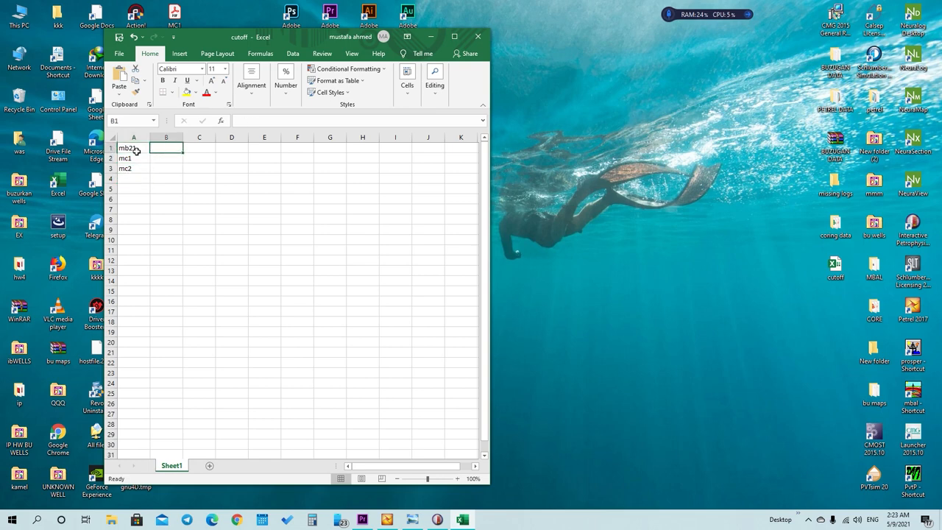
text(6.05)
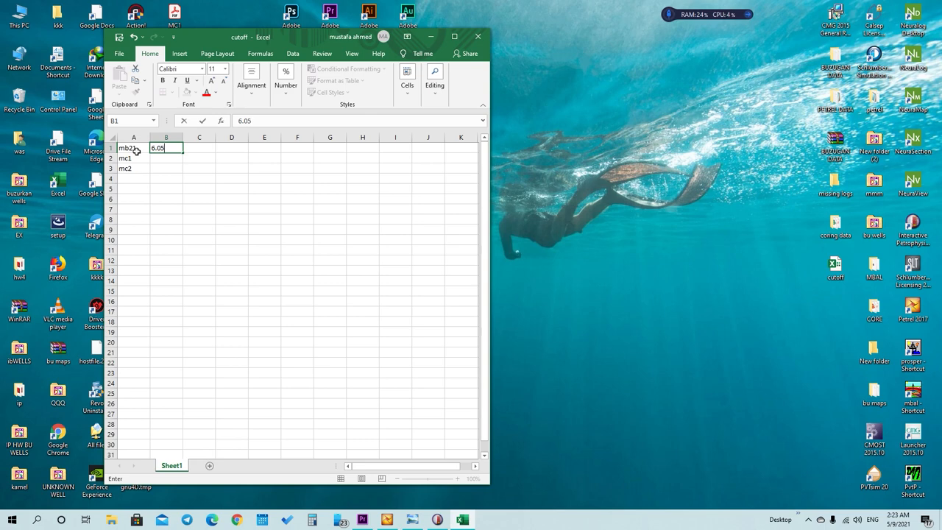
Switch back to Interactive Petrophysics and close the regression analysis without saving its results.
click(437, 519)
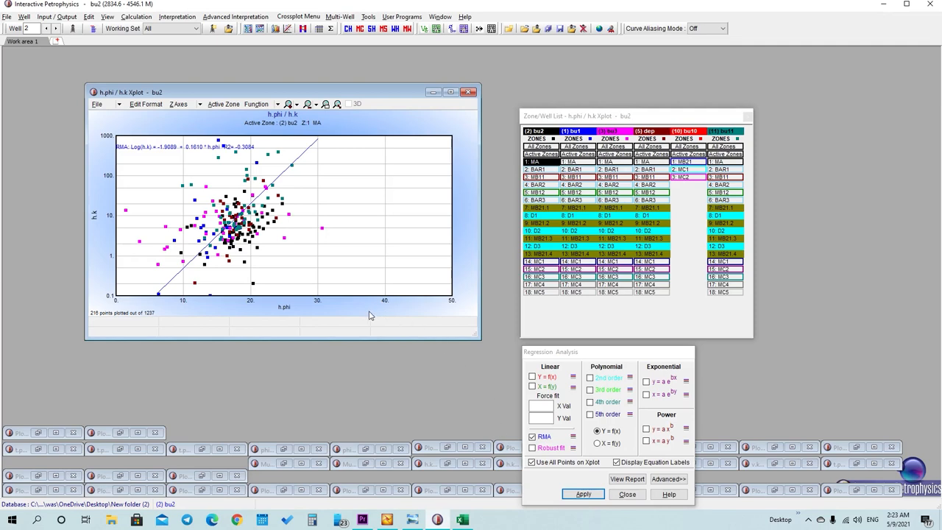
click(627, 493)
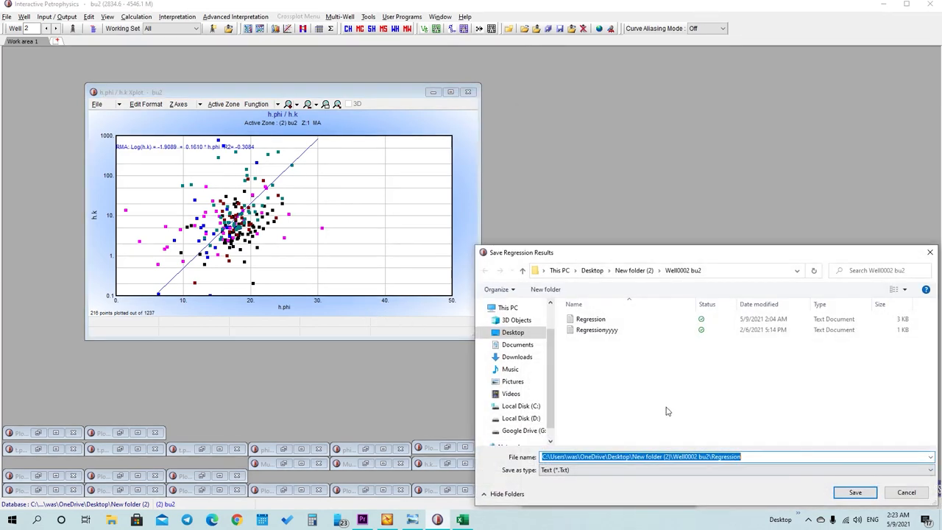
drag(683, 253, 494, 197)
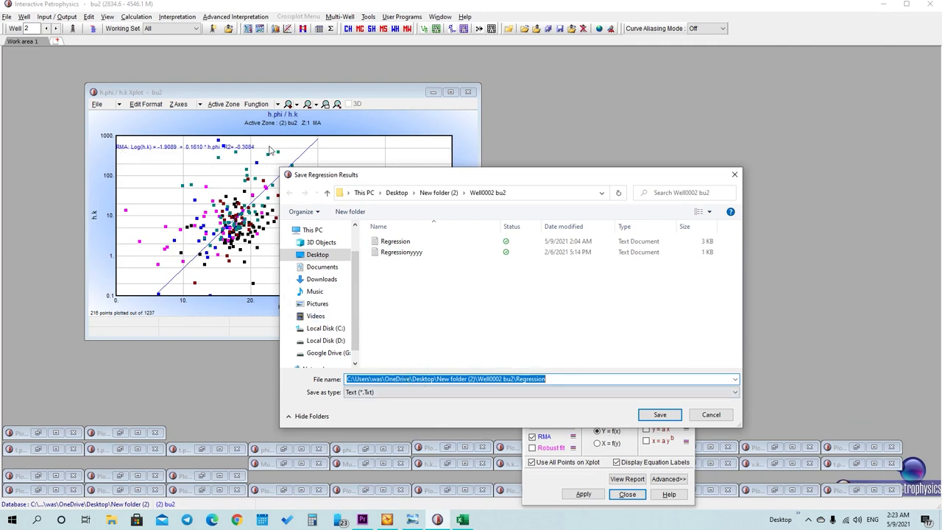
click(711, 415)
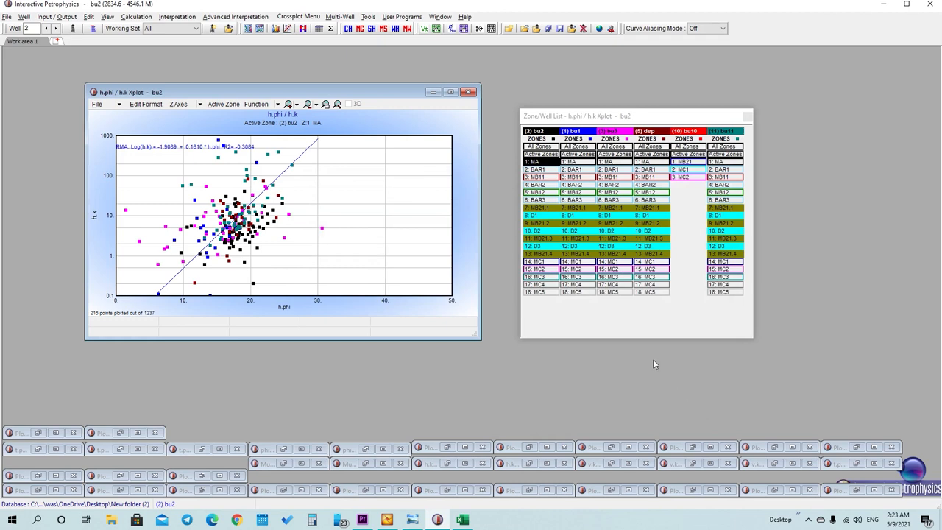
Deactivate zones MB21.1 through MB21.4, including D1 to D3, for all wells on the crossplot.
click(533, 208)
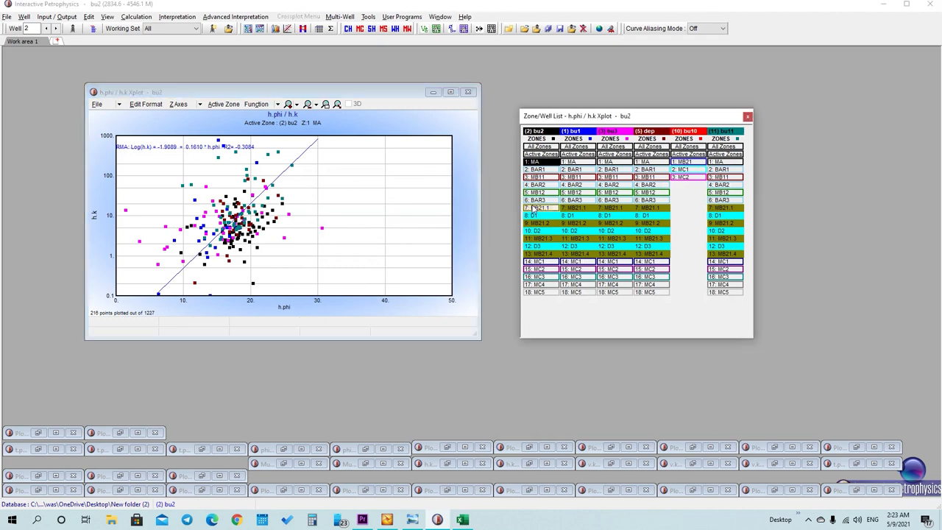
mouse_move(533, 208)
mouse_down()
mouse_move(562, 223)
mouse_move(537, 245)
mouse_up()
click(537, 246)
double_click(538, 247)
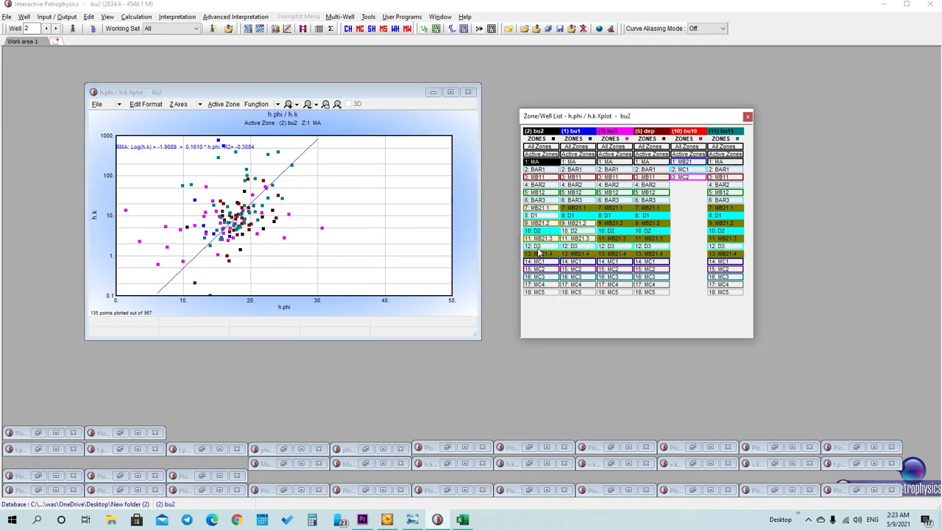
double_click(537, 254)
double_click(538, 232)
click(571, 218)
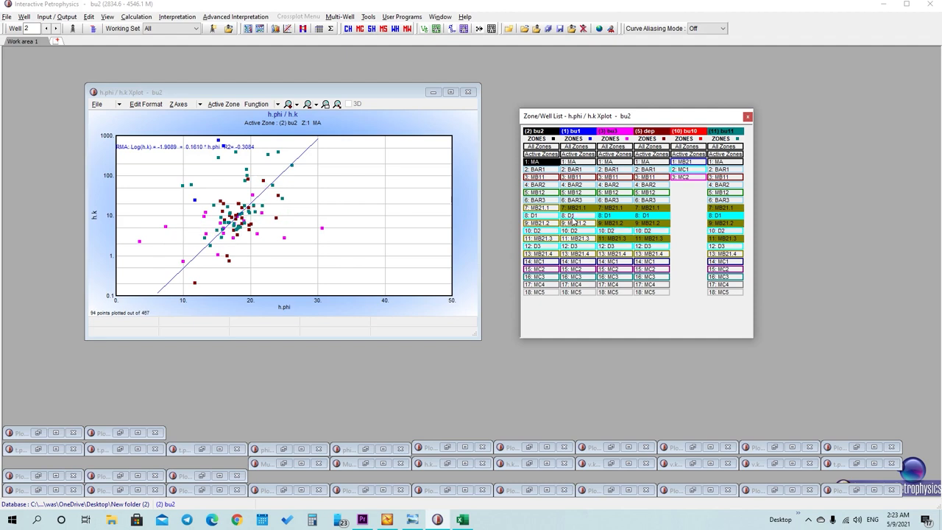
double_click(571, 218)
double_click(571, 209)
double_click(624, 225)
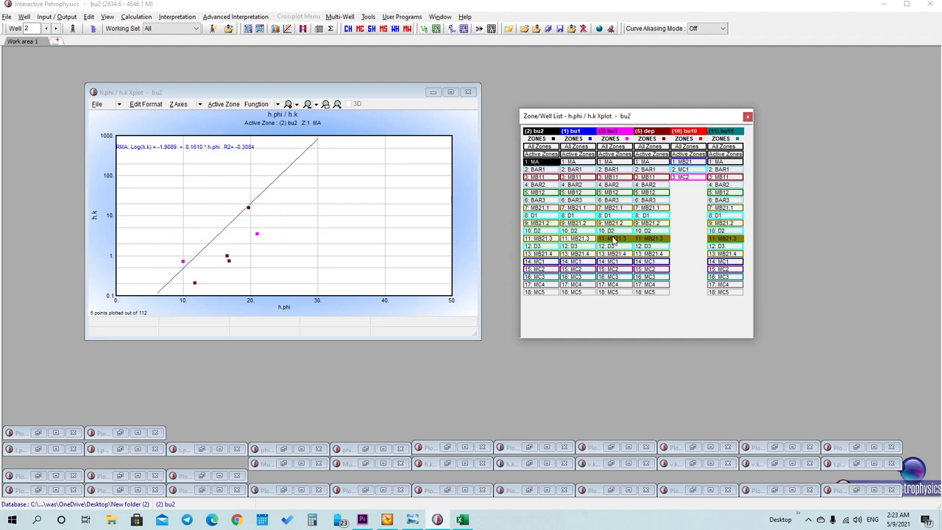
double_click(612, 240)
Activate zone MC1 for all wells and fit linear Y = f(x) and RMA regression lines to its points.
double_click(538, 263)
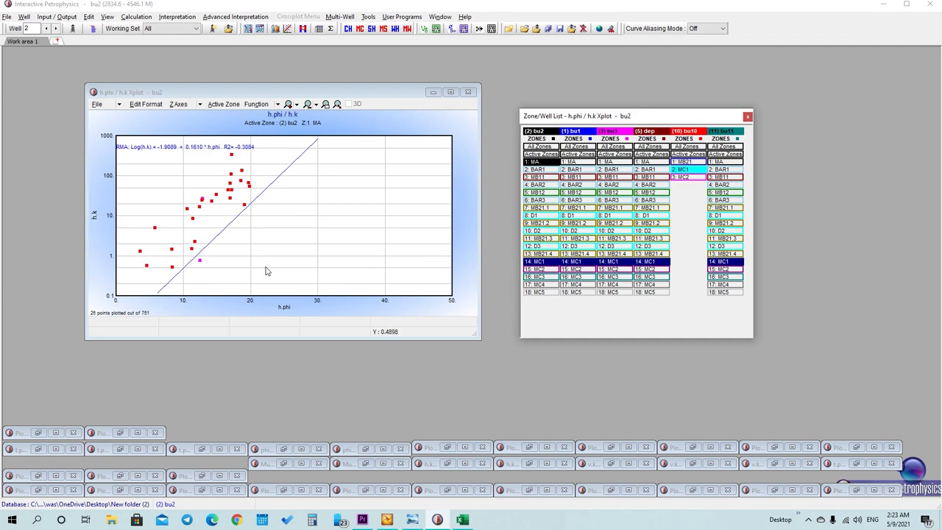
right_click(193, 235)
click(240, 278)
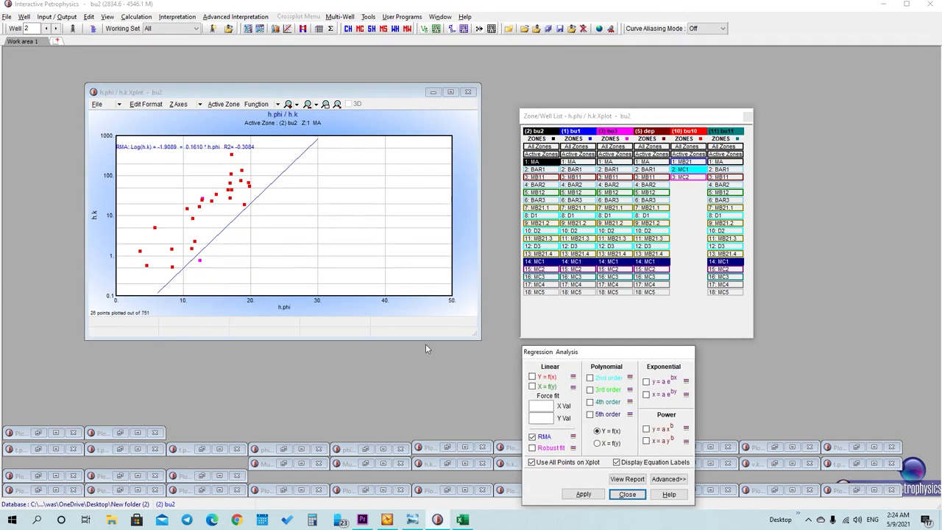
drag(568, 356, 393, 273)
click(360, 296)
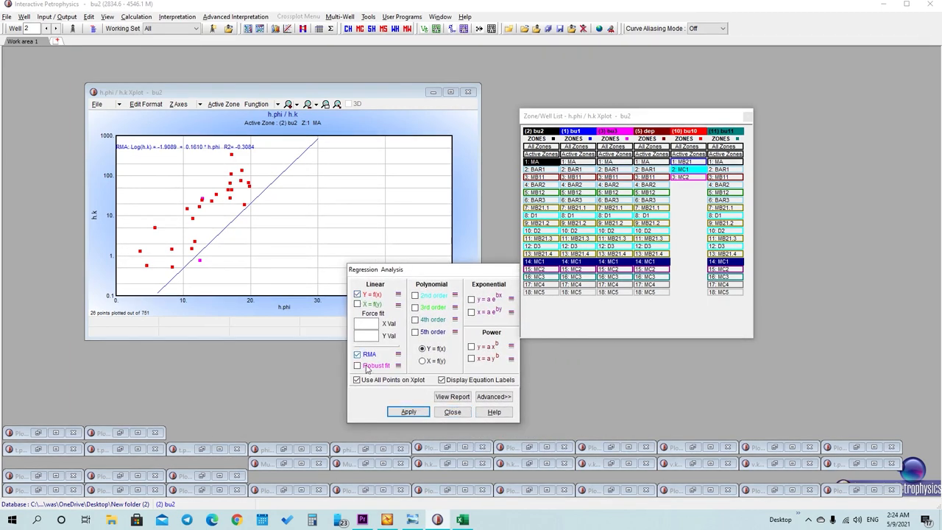
click(408, 413)
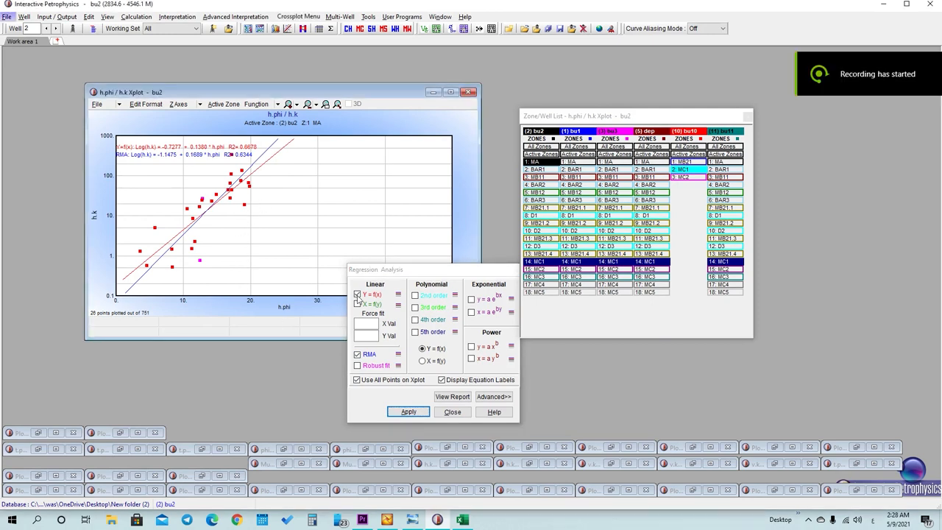
Remove the linear Y = f(x) fit from the MC1 crossplot, keep the RMA line, and move the regression settings off the plot.
click(398, 413)
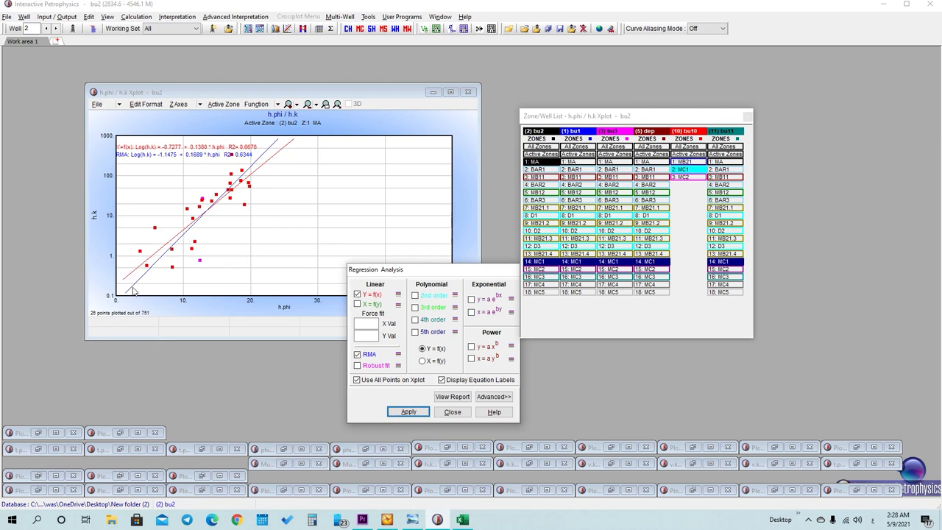
click(358, 295)
click(404, 412)
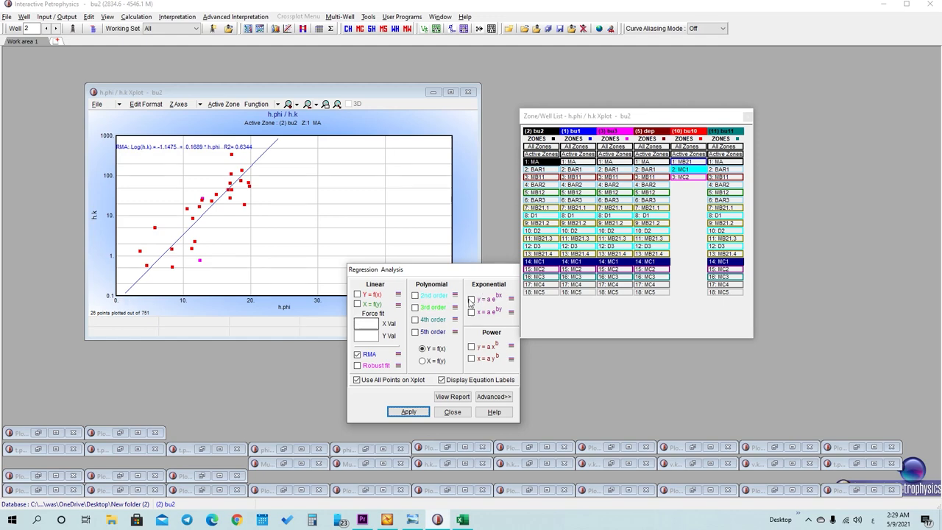
drag(449, 272, 581, 324)
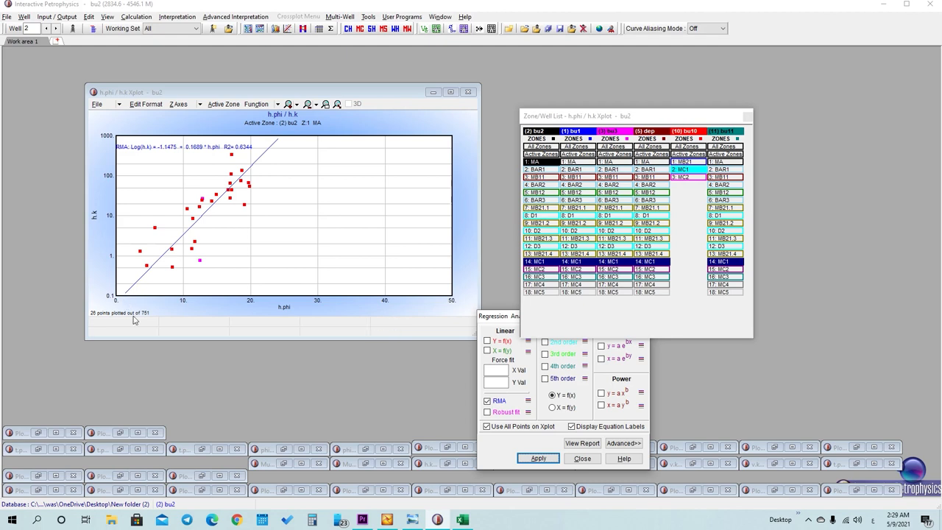
Try to enter the mc1 cutoff in cell B2 of the cutoff workbook, clear the mistyped entry and minimize the workbook.
click(464, 520)
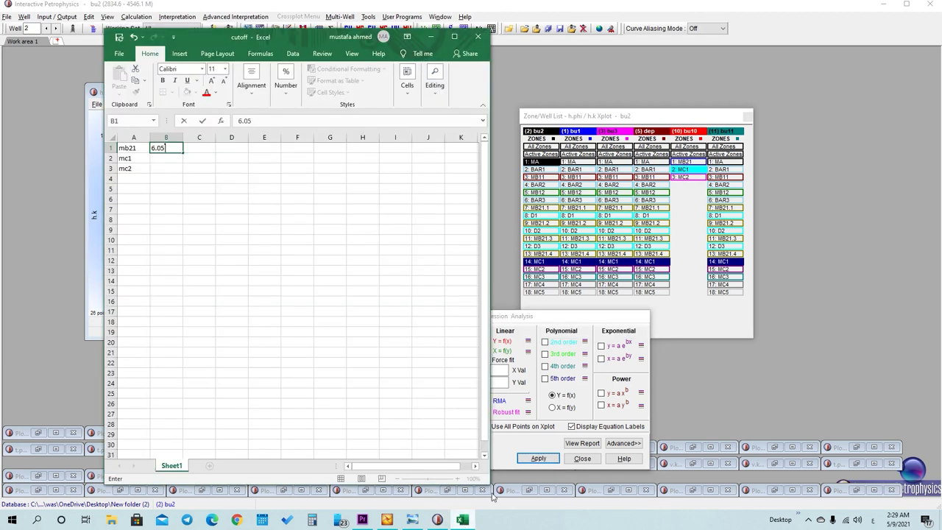
click(168, 165)
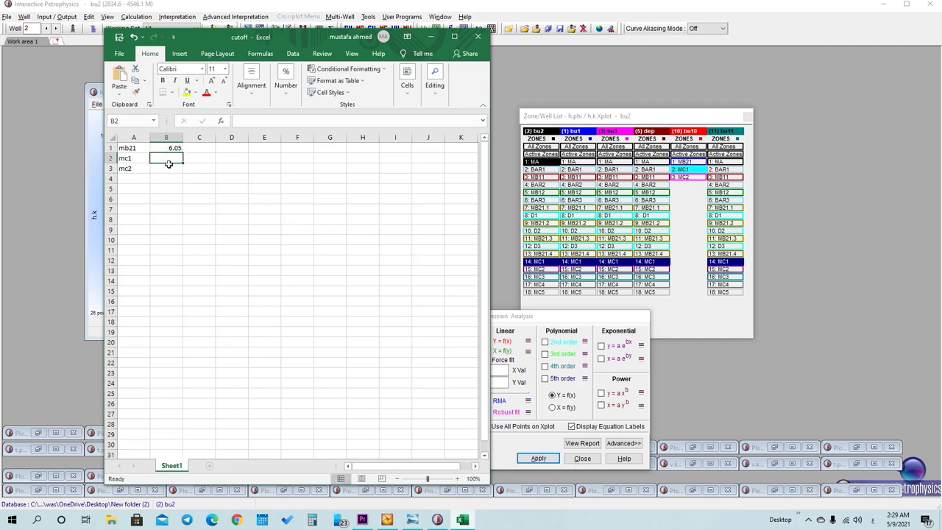
text(j1)
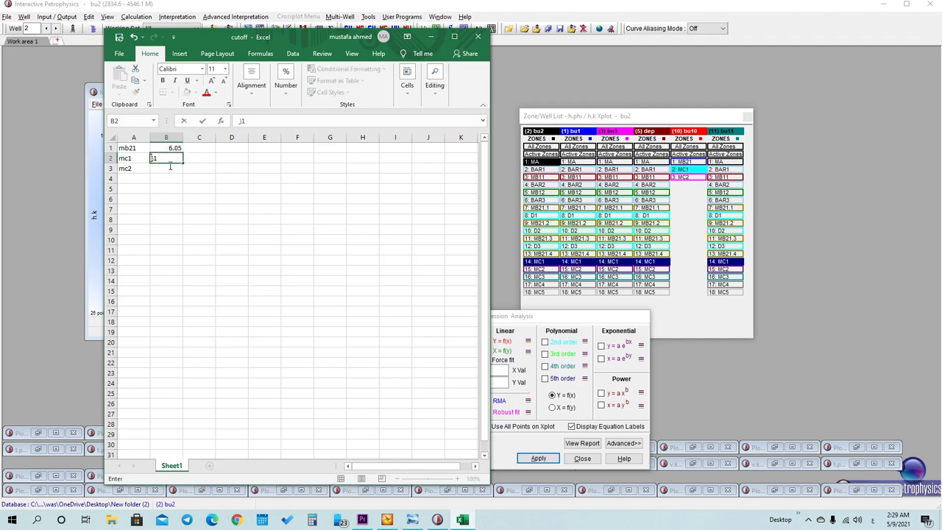
text(3)
key(BackSpace)
key(BackSpace)
key(BackSpace)
key(alt+shift)
click(431, 36)
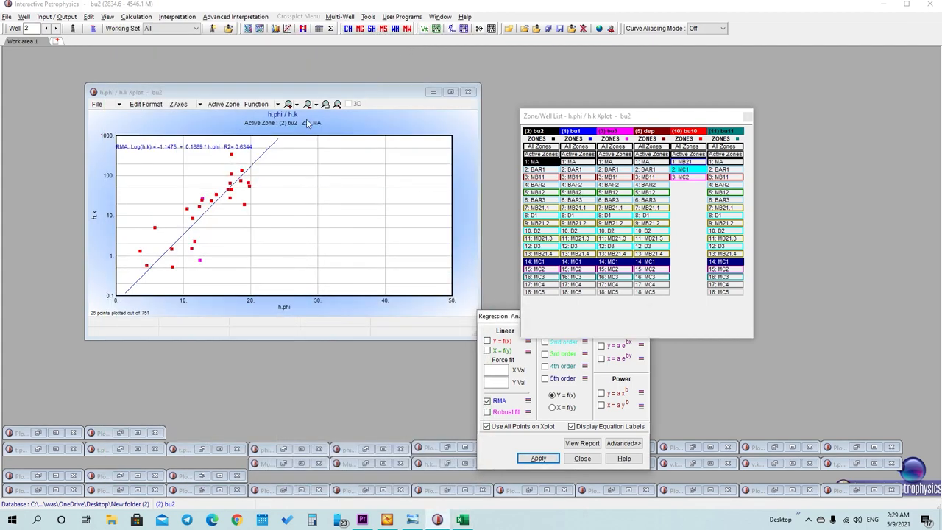
Replace zone MC1 with MC2 for all wells and fit linear Y = f(x) and RMA regression lines to its points.
click(535, 263)
click(535, 269)
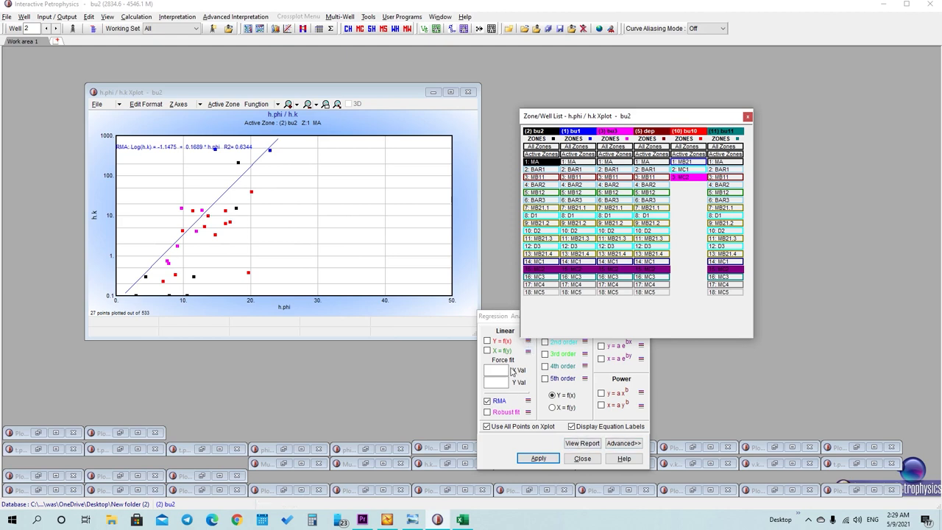
click(493, 342)
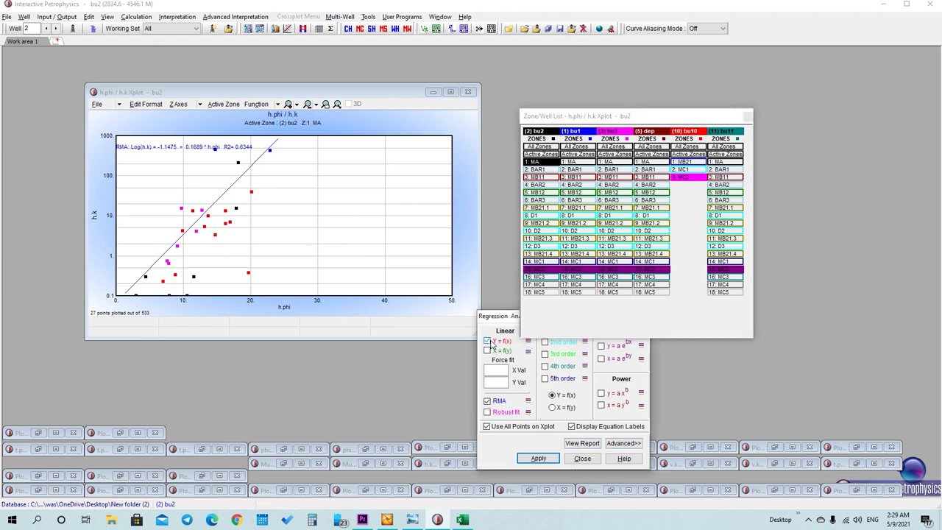
click(526, 459)
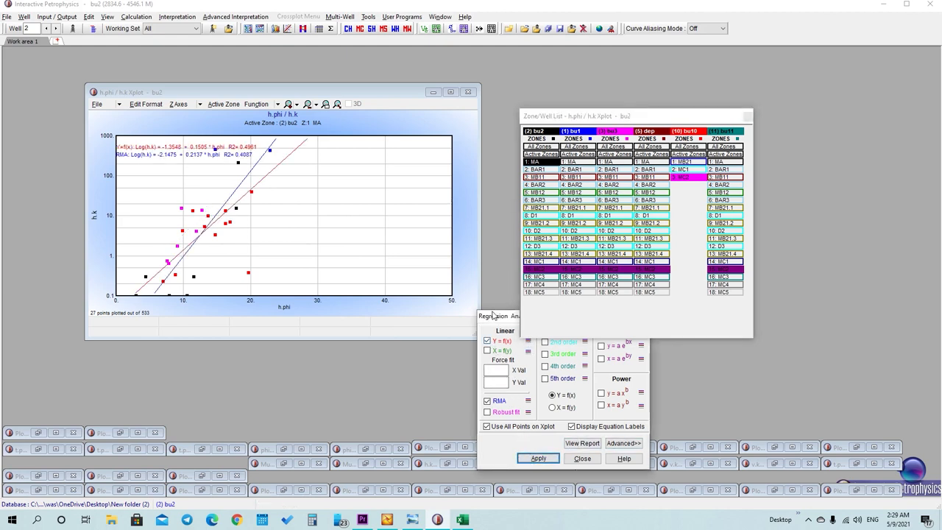
Remove the RMA fit from the MC2 crossplot, keep the linear Y = f(x) line, and move the regression settings off the plot.
drag(493, 315, 344, 283)
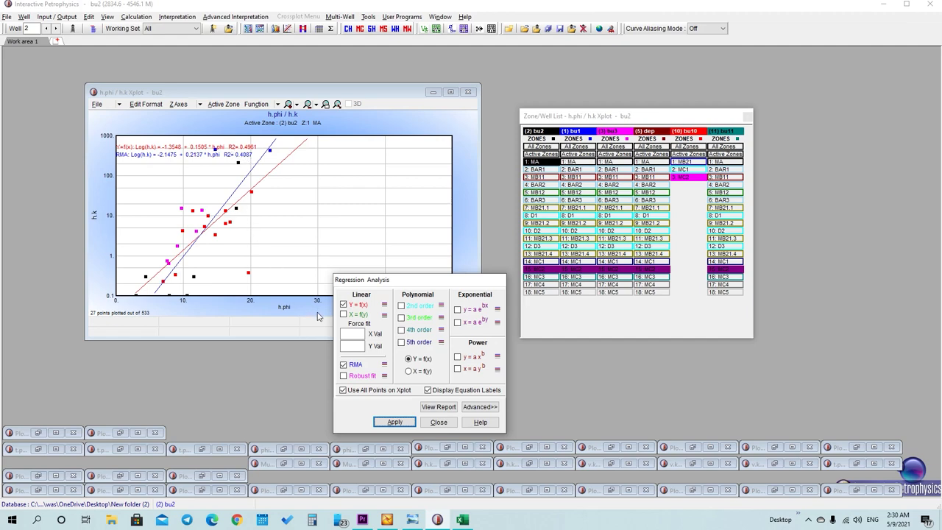
click(343, 364)
click(394, 422)
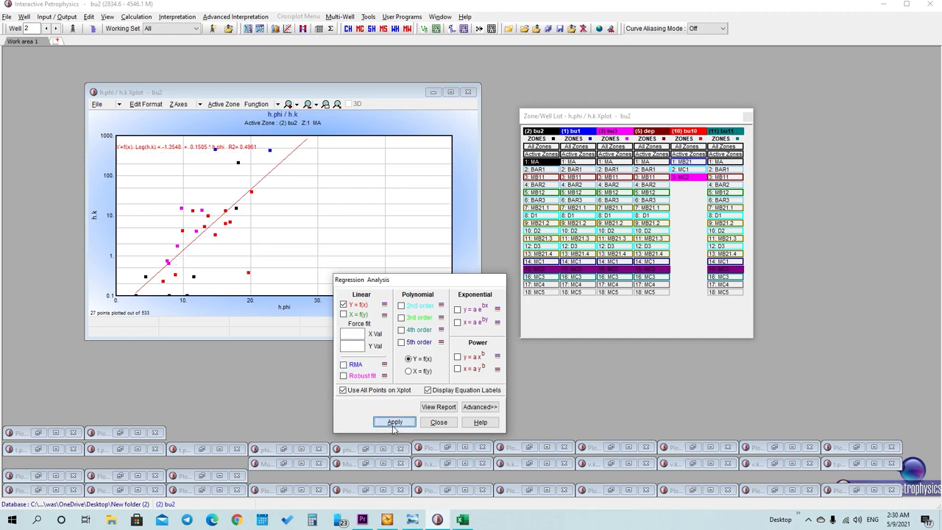
drag(421, 285, 579, 333)
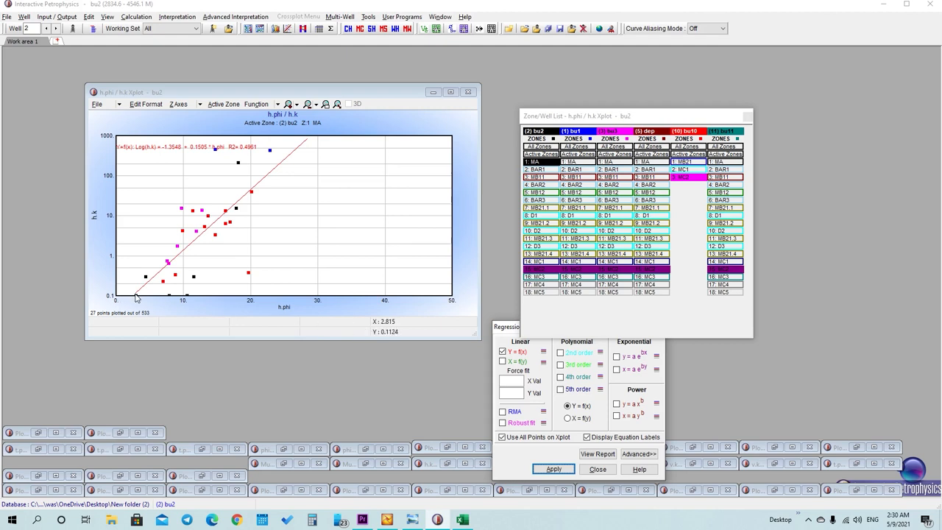
Switch to the cutoff workbook in Excel and enter 2.8 as the mc2 cutoff in cell B3.
click(462, 519)
click(169, 173)
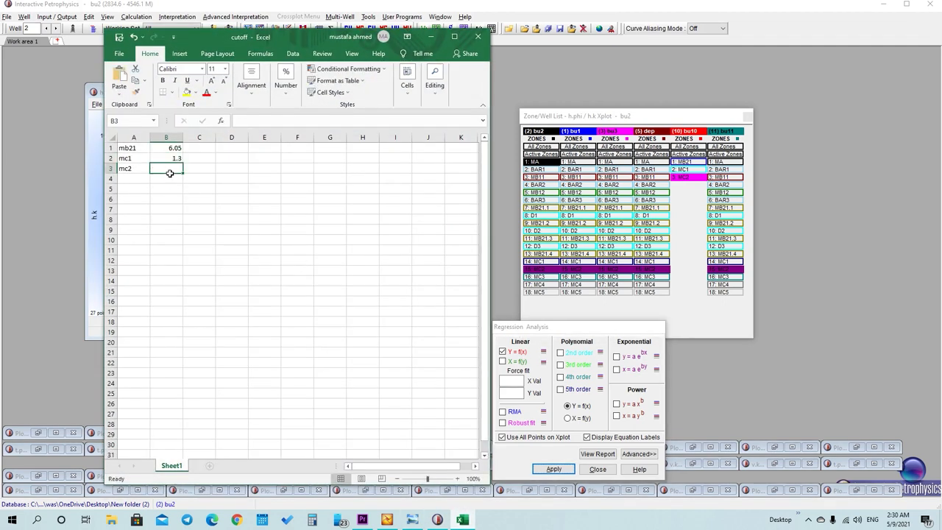
text(2)
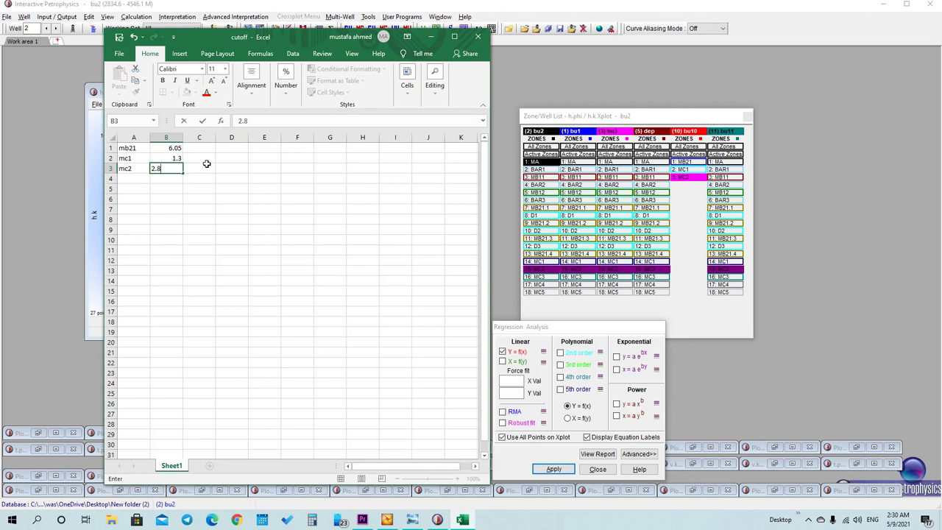
text(.8)
click(184, 193)
Fill the cutoff table A1:B3 and the empty range D1:E3 with yellow.
drag(136, 153, 174, 170)
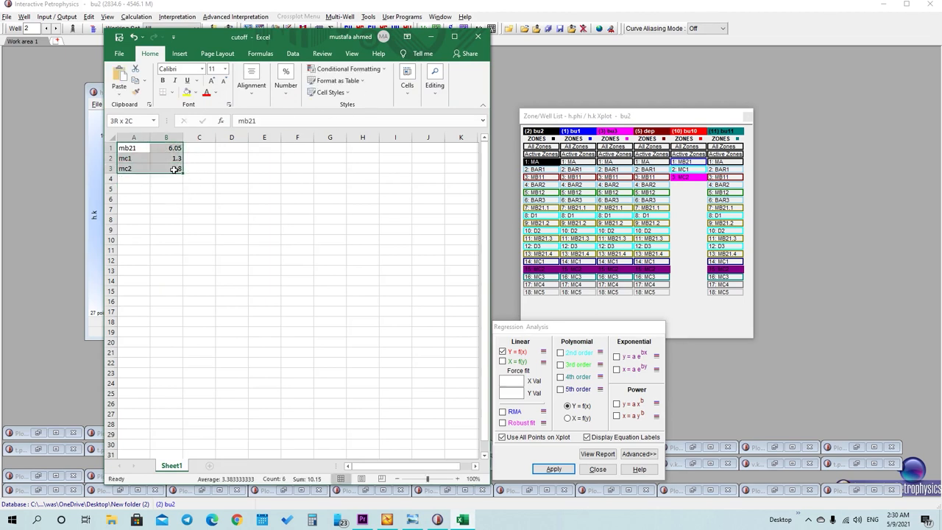
click(188, 94)
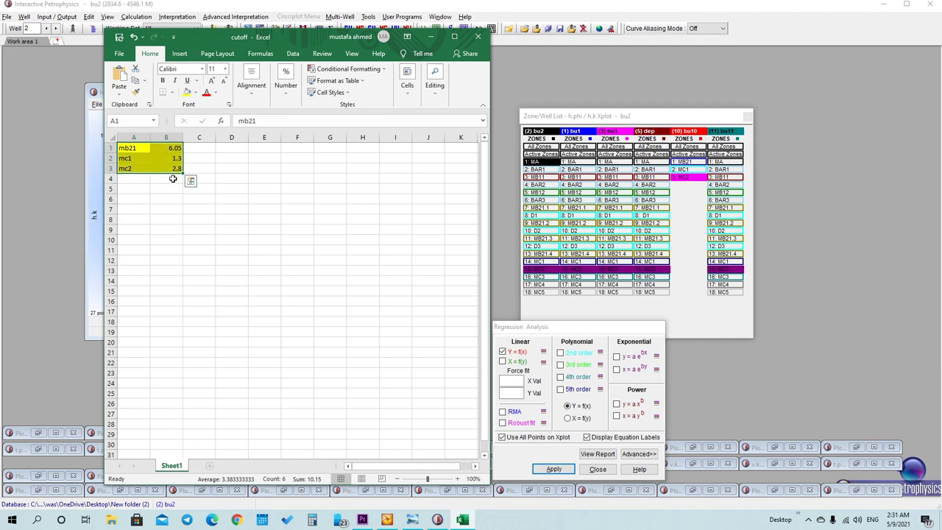
click(178, 208)
drag(228, 151, 273, 171)
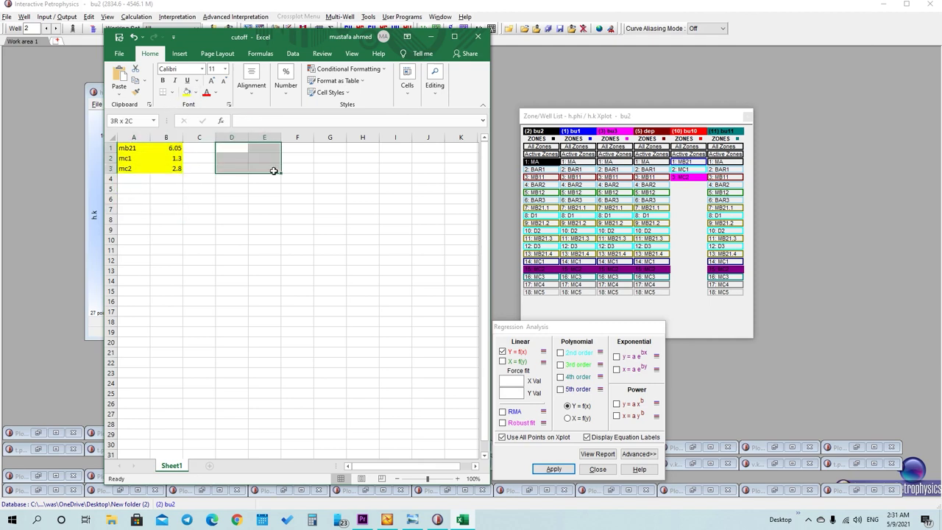
click(187, 93)
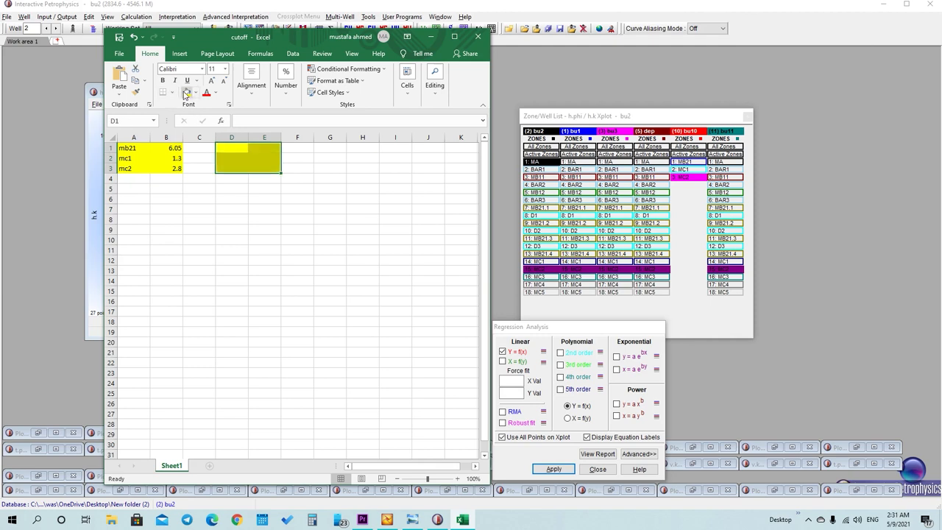
Enter the zone labels mb21, mc1 and mc2 in cells D1 to D3 and minimize the workbook.
click(237, 152)
text(m)
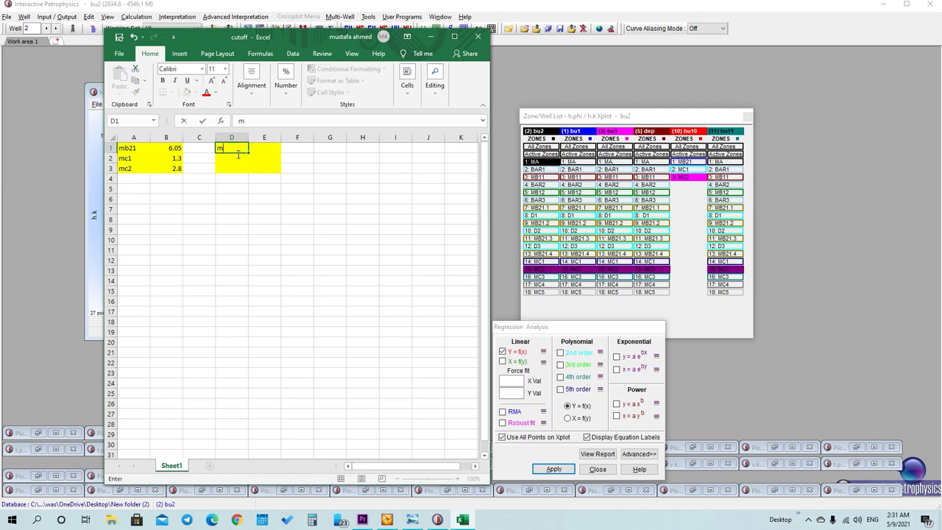
text(b21)
key(Return)
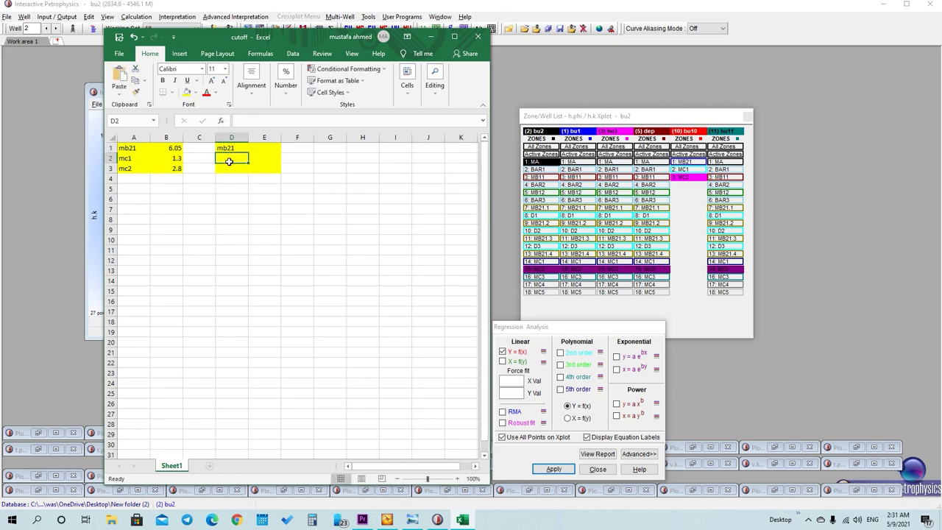
text(m)
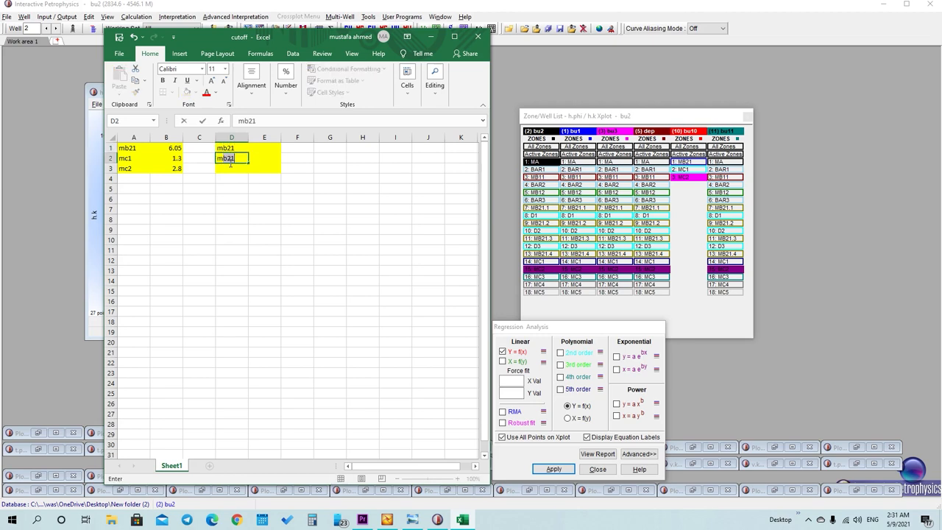
text(c1)
key(Return)
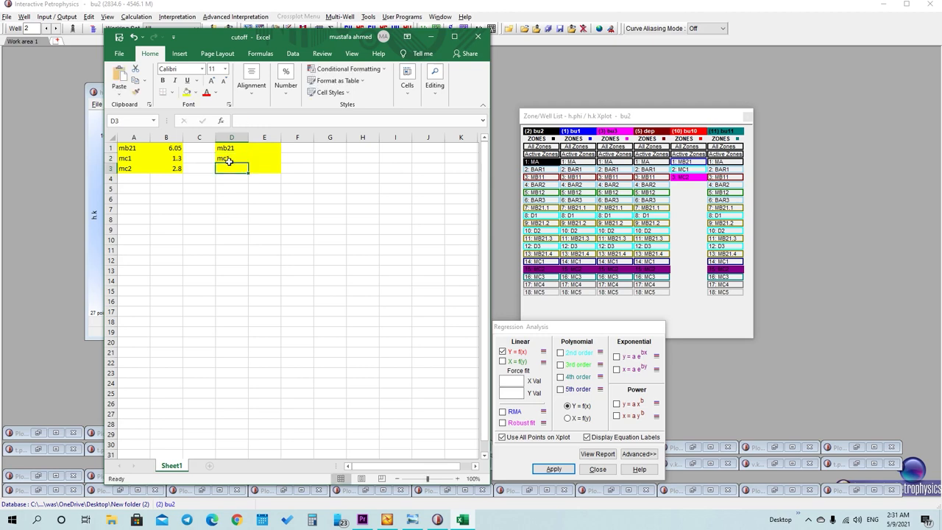
text(mc2)
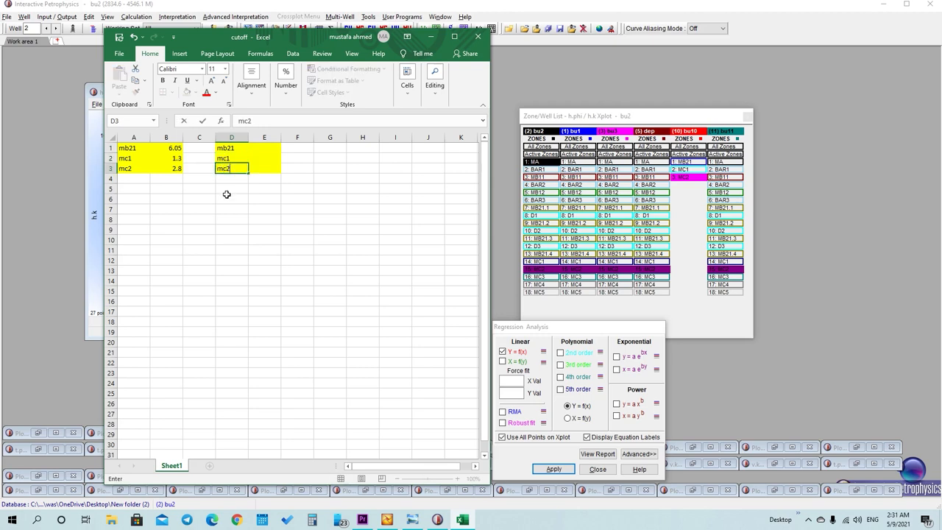
key(Return)
click(244, 159)
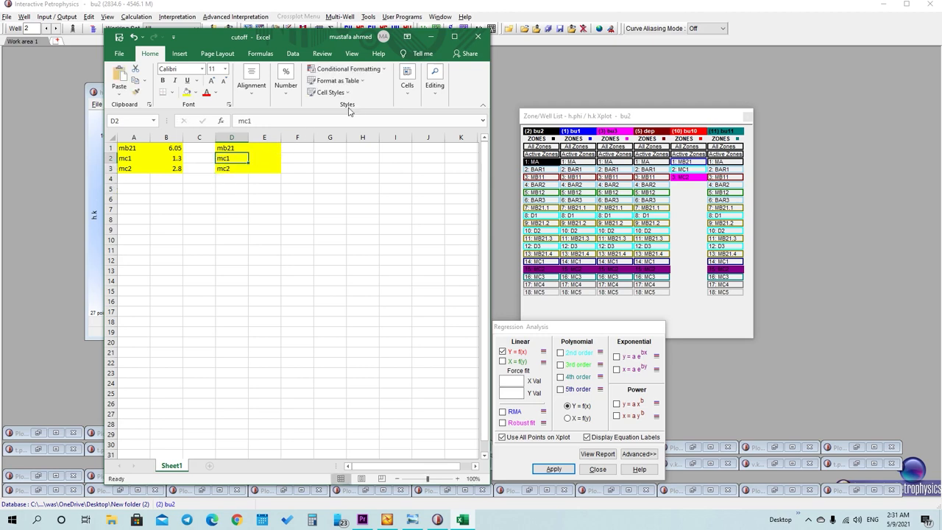
click(431, 39)
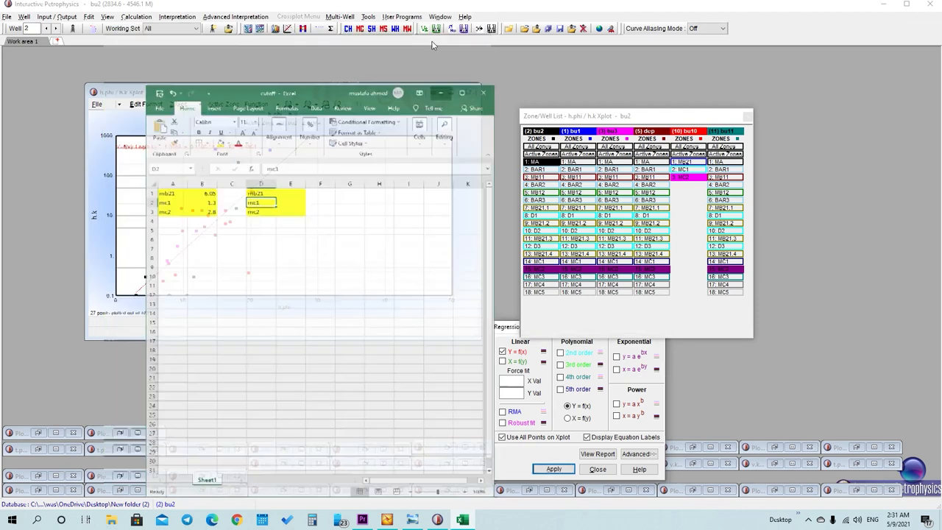
Dismiss the regression settings without saving the results, and close the zone list and the h.phi / h.k crossplot.
click(596, 457)
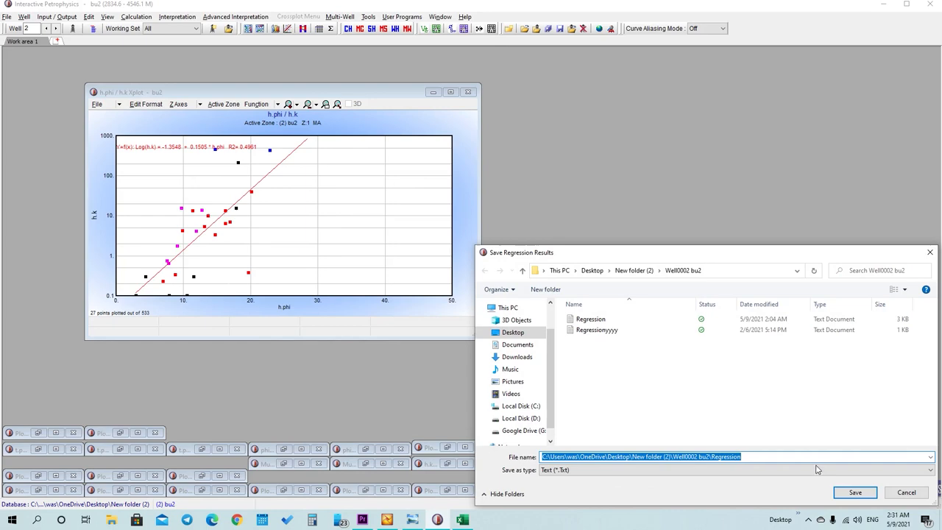
click(906, 492)
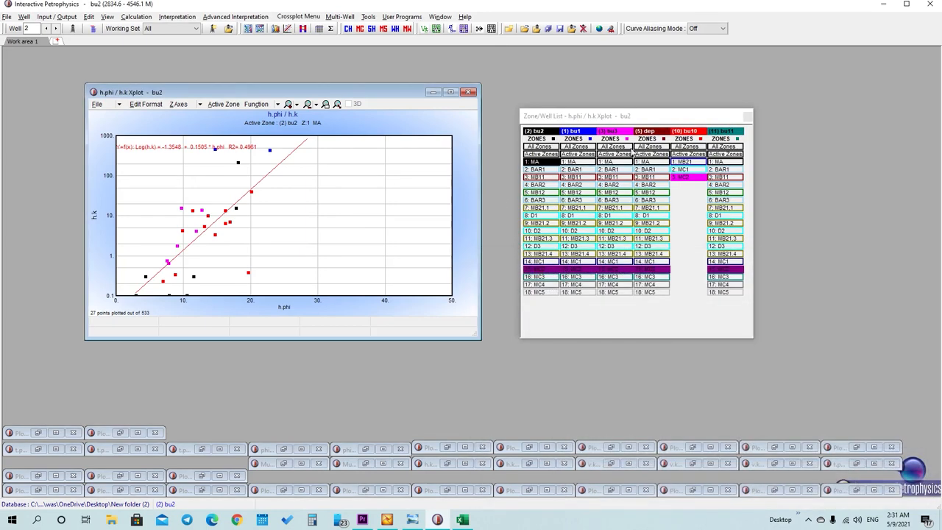
click(748, 116)
click(470, 93)
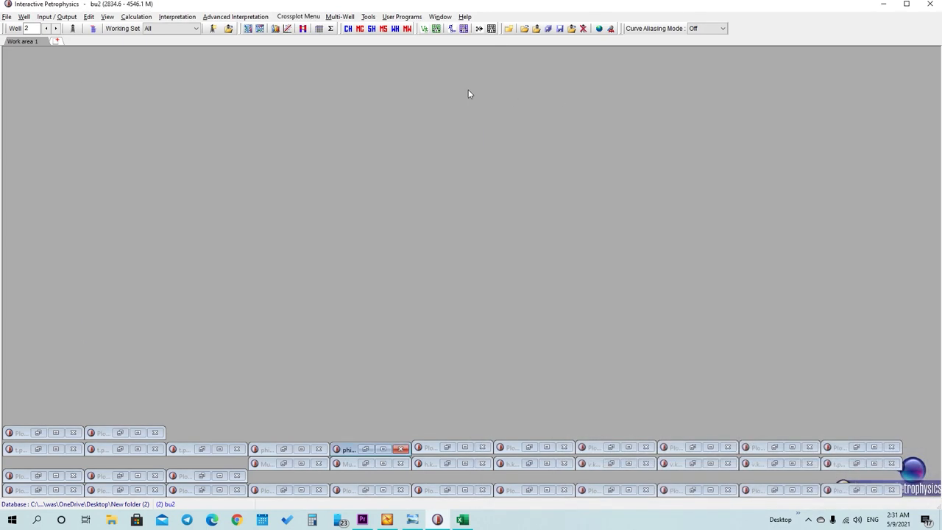
Start a new crossplot for well bu2 with curve v.phi on the X axis and v.k on the Y axis.
click(287, 29)
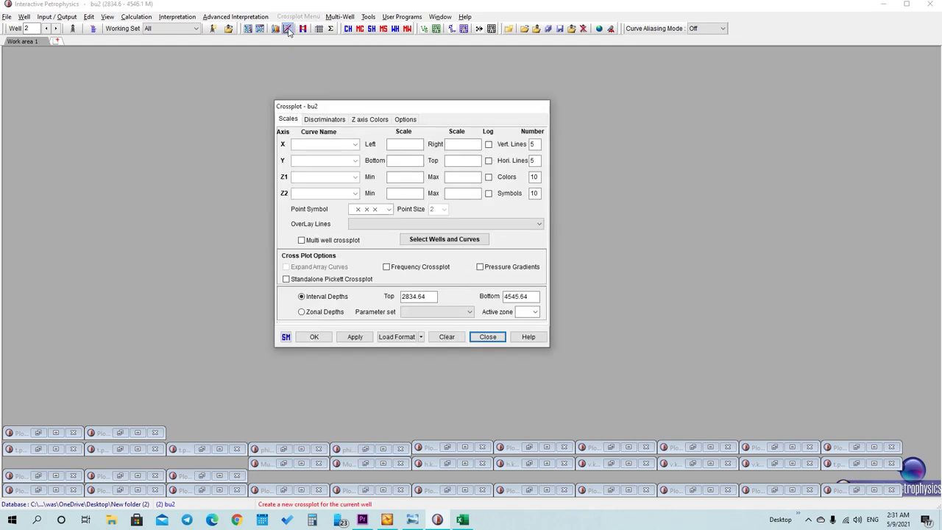
click(354, 145)
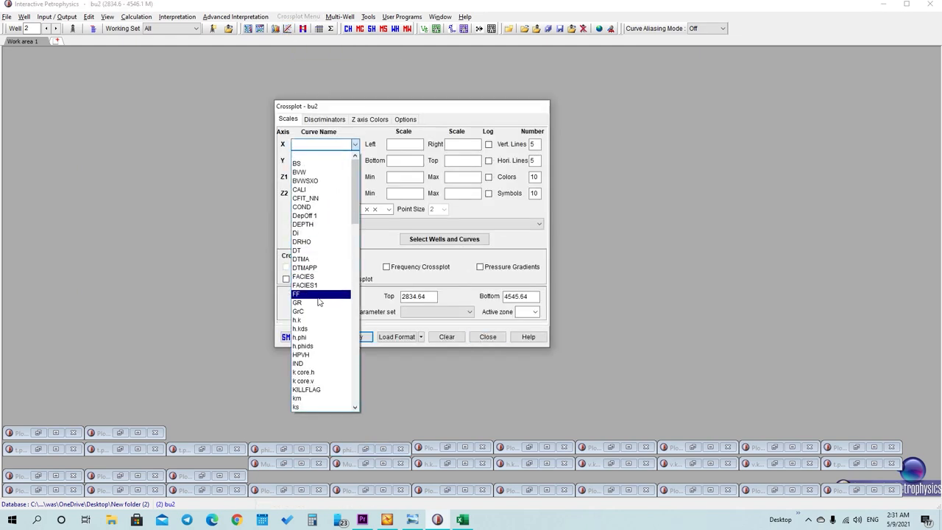
scroll(313, 316, down, 1)
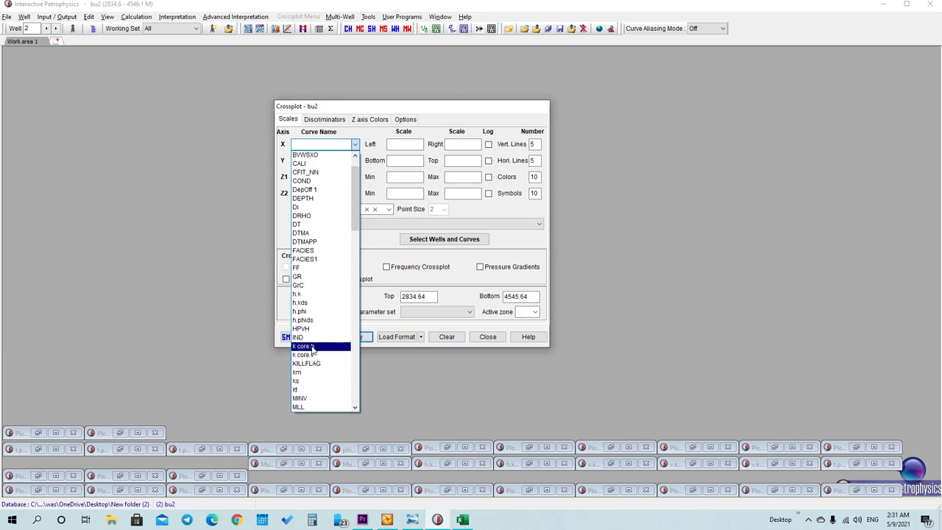
scroll(311, 375, down, 2)
scroll(310, 384, down, 1)
scroll(311, 377, up, 2)
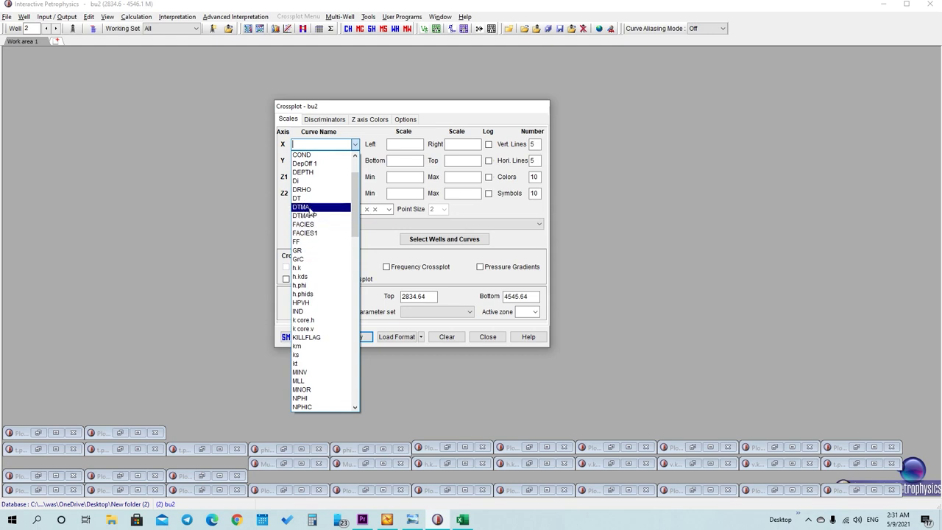
scroll(304, 295, down, 1)
scroll(305, 316, down, 20)
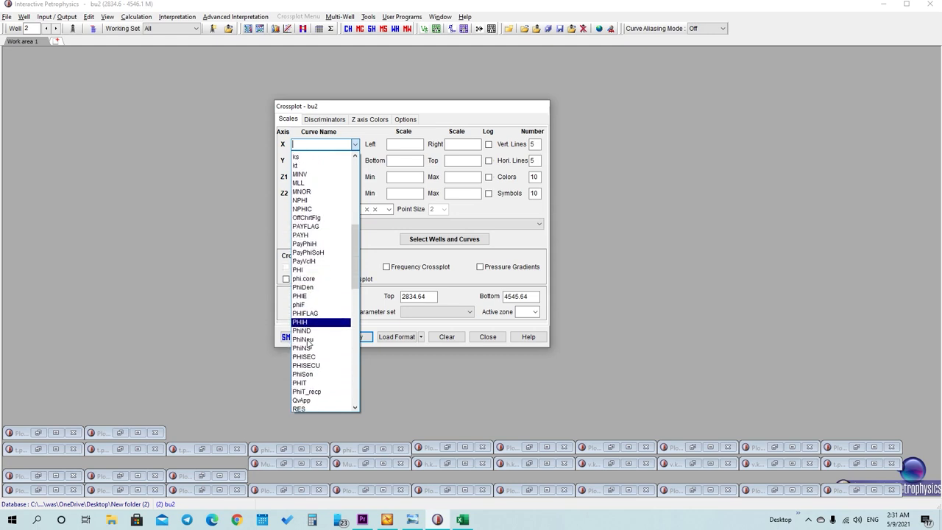
scroll(305, 343, down, 8)
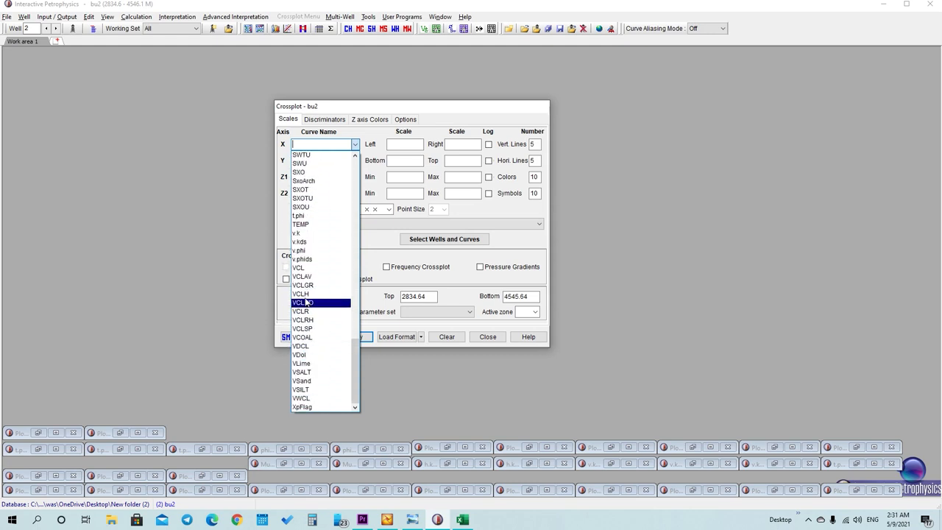
click(315, 251)
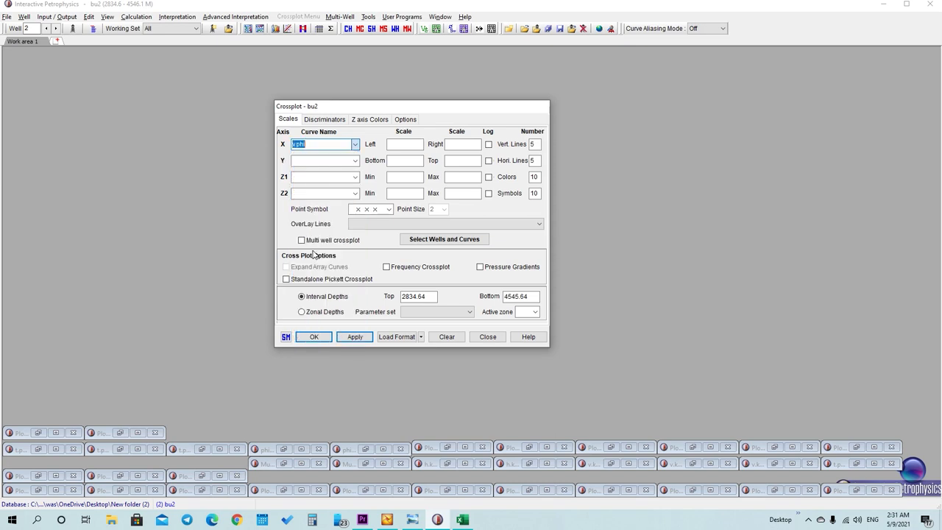
click(354, 160)
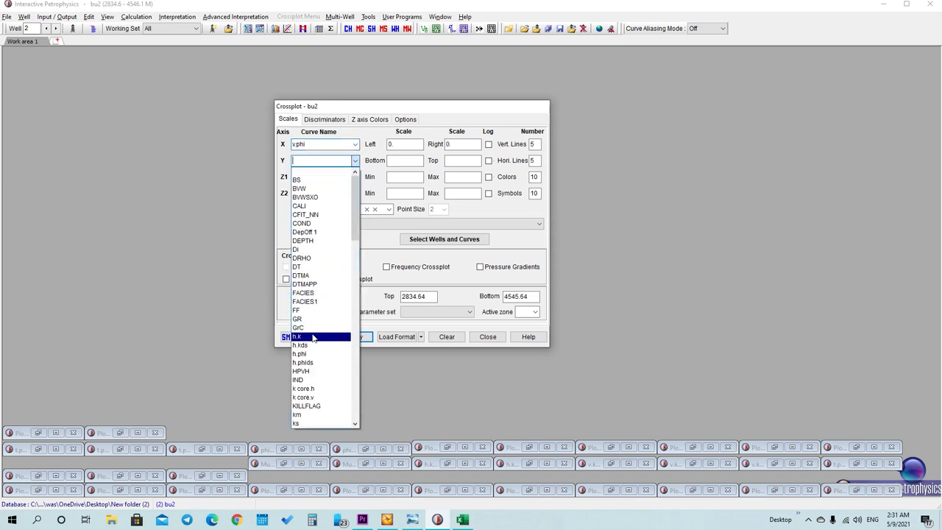
scroll(312, 343, down, 15)
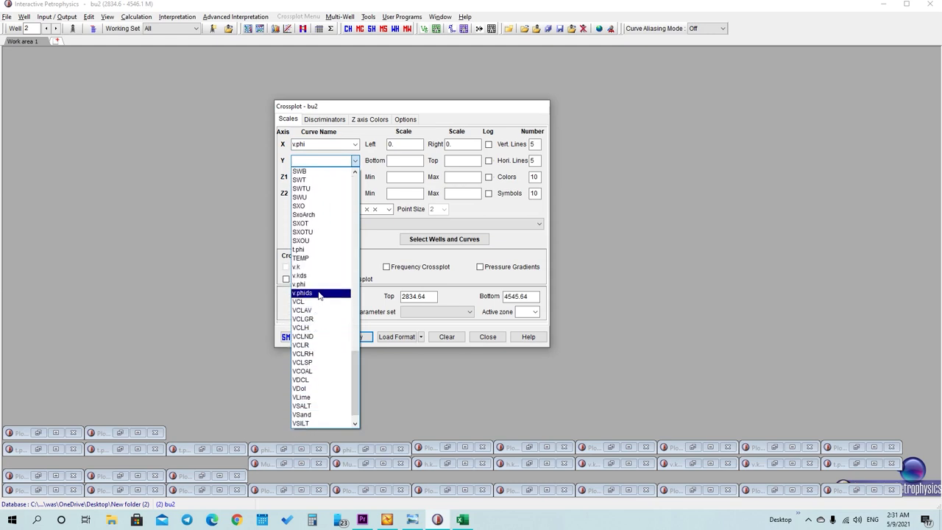
click(309, 290)
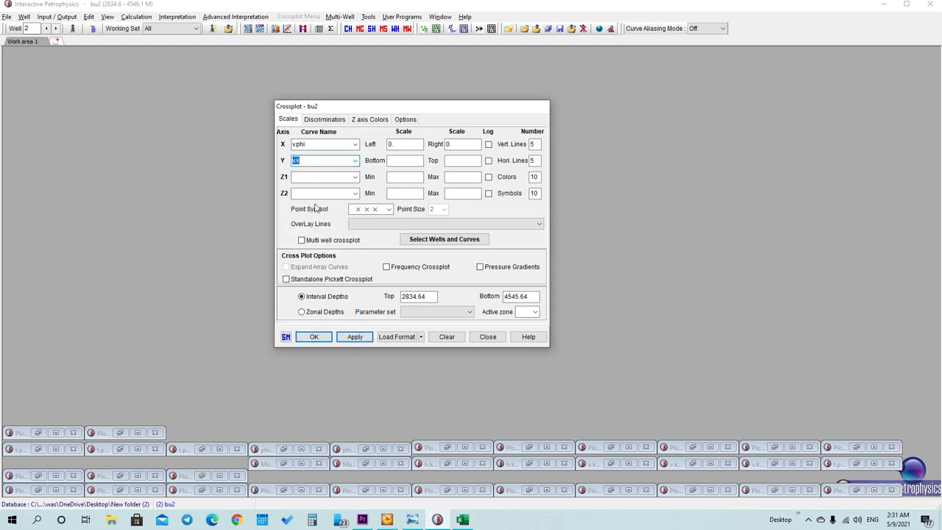
Set the X scale from 0 to 50 and the Y scale from 0.1 to 1000 on a logarithmic axis.
click(408, 147)
click(452, 147)
click(398, 162)
drag(399, 165, 383, 164)
click(449, 161)
drag(450, 161, 442, 166)
Open the crossplot's well and curve selection and add wells bu1, bu3 and dep.
click(421, 242)
click(293, 221)
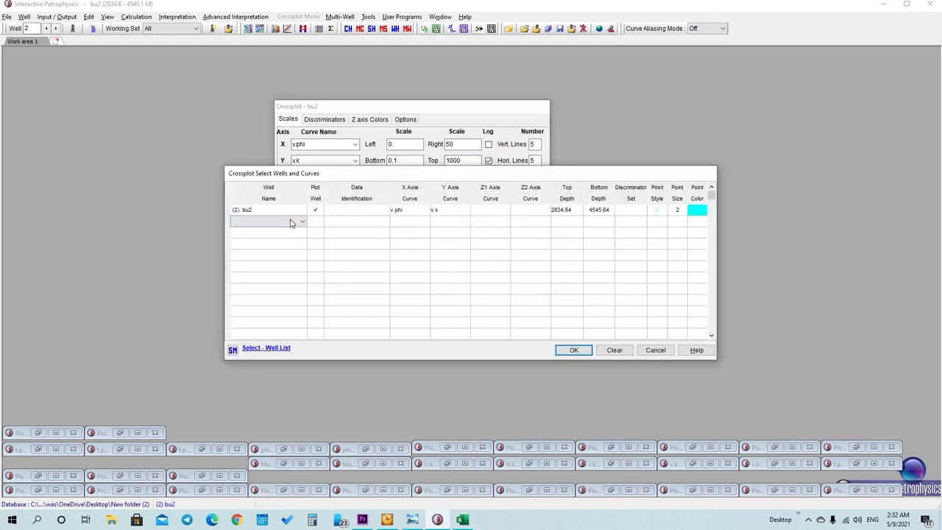
click(302, 220)
click(278, 240)
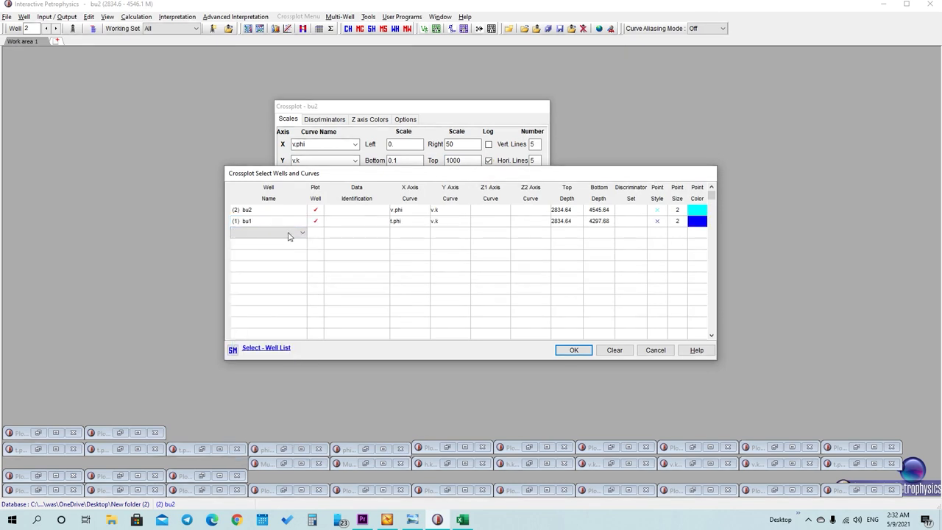
click(302, 233)
click(275, 270)
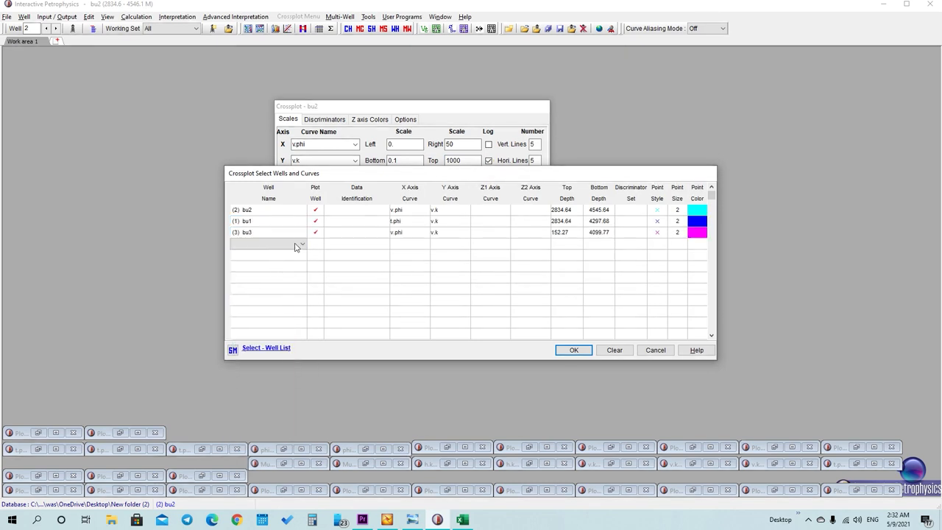
click(292, 243)
click(302, 244)
click(272, 292)
Add wells bu10 and bu11 to the crossplot's well selection.
click(292, 254)
click(302, 255)
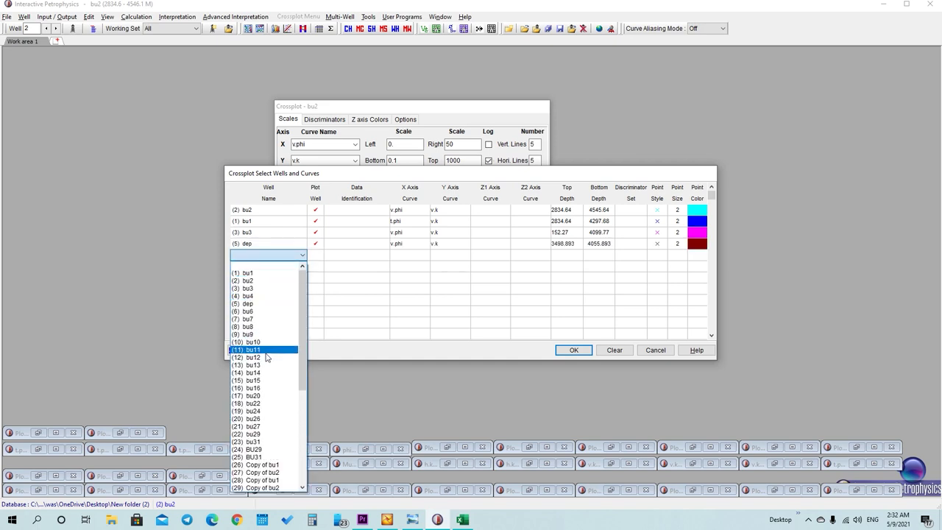
click(257, 342)
click(293, 265)
click(302, 265)
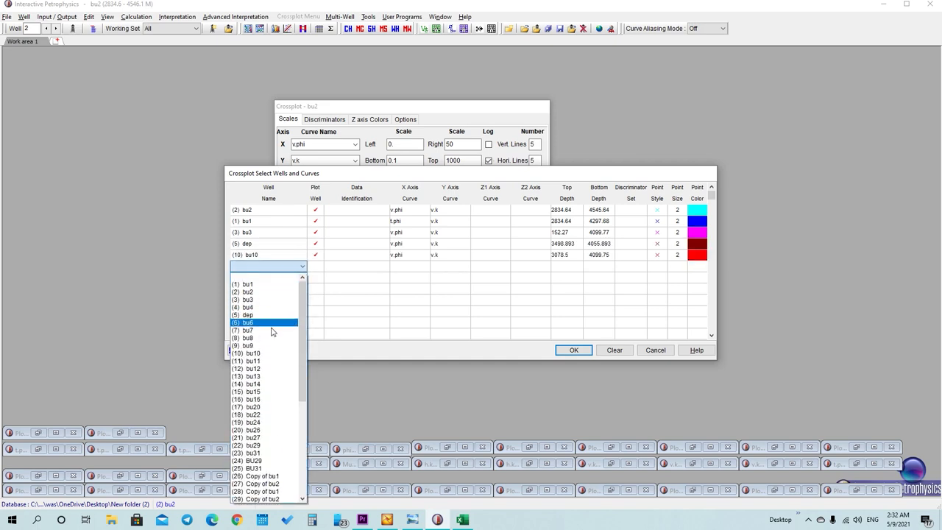
click(258, 351)
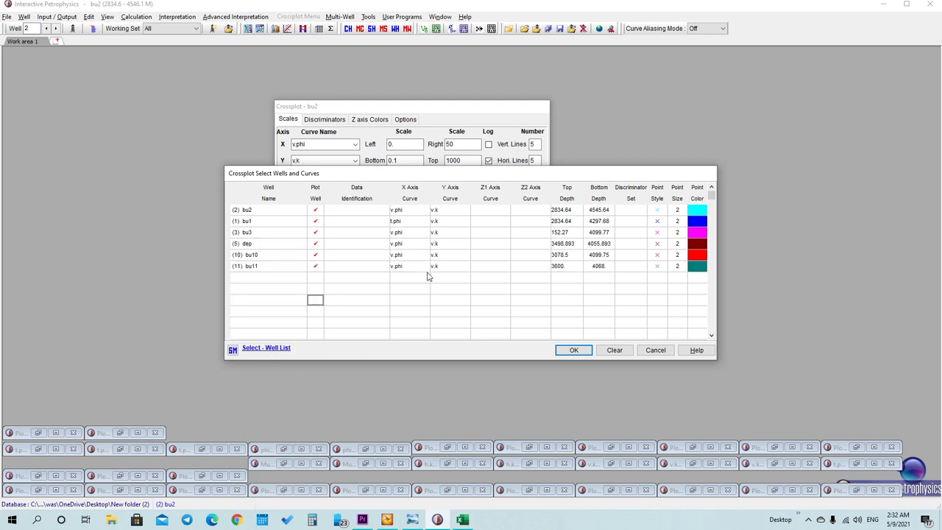
Set the point style of all six wells in the crossplot to filled squares.
click(657, 211)
click(657, 221)
click(657, 233)
click(657, 244)
click(657, 255)
click(659, 266)
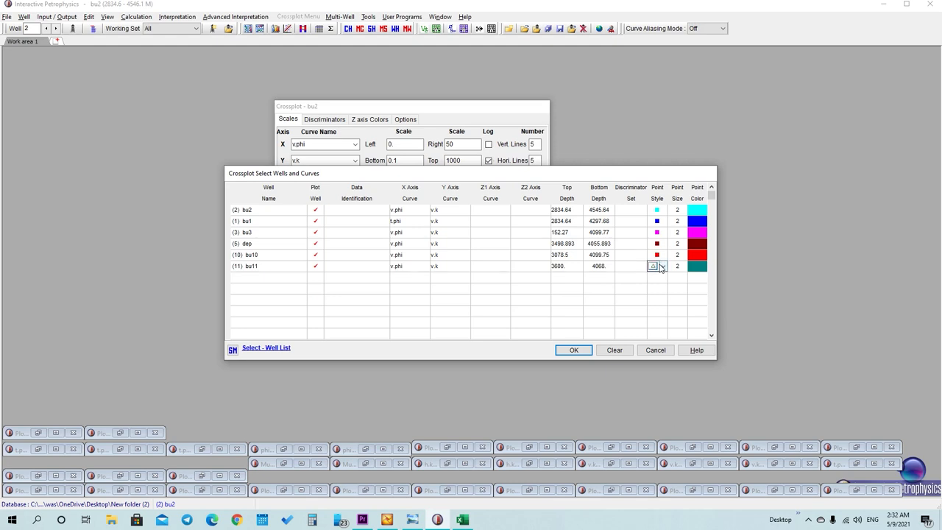
Change well bu2's point color to black and accept the well and curve selection.
click(700, 207)
click(698, 212)
scroll(699, 215, up, 3)
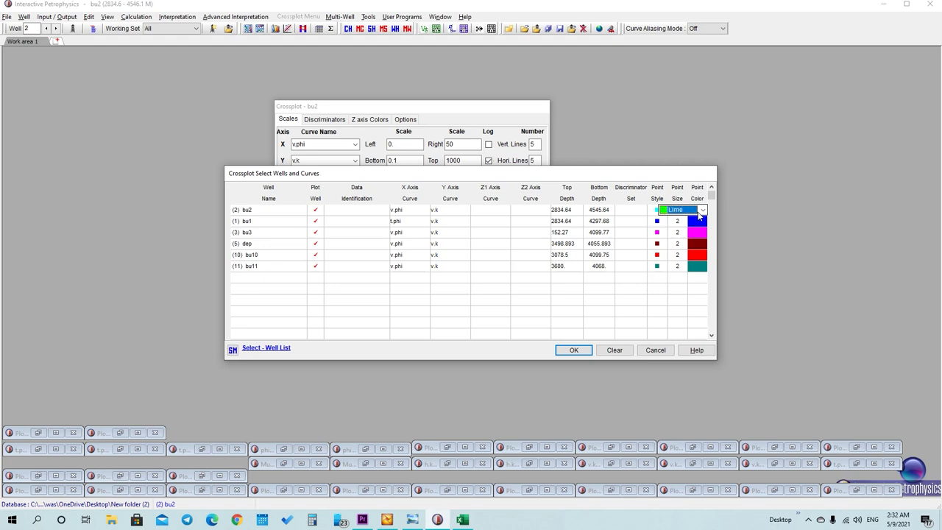
scroll(700, 216, down, 5)
scroll(700, 214, down, 1)
scroll(691, 214, down, 5)
scroll(691, 213, down, 1)
click(574, 351)
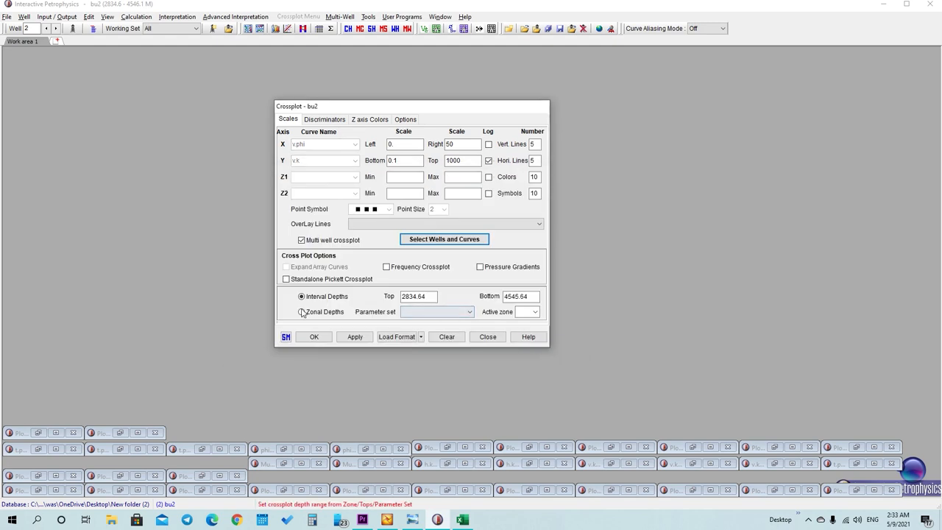
Set the crossplot to zonal depths from the Clay Volume parameter set with active zone 1 and generate the plot.
click(301, 312)
click(430, 312)
click(431, 319)
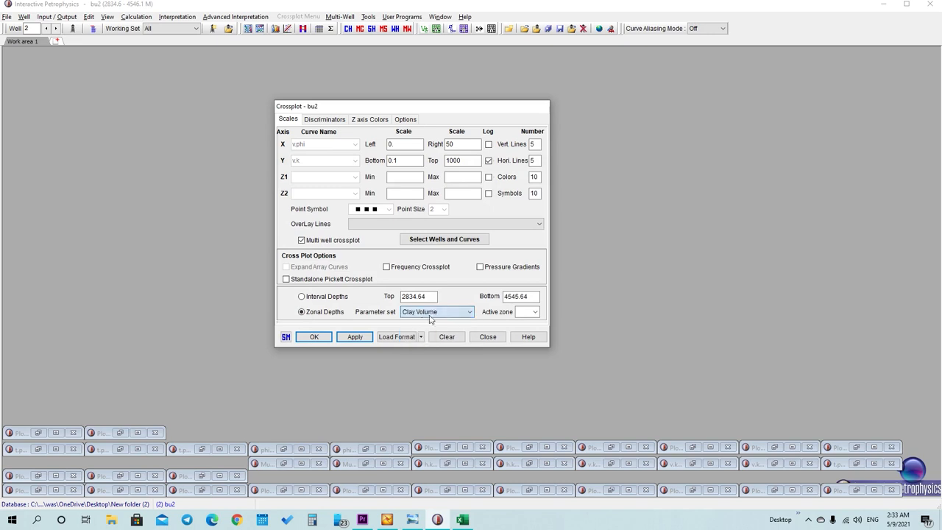
click(533, 313)
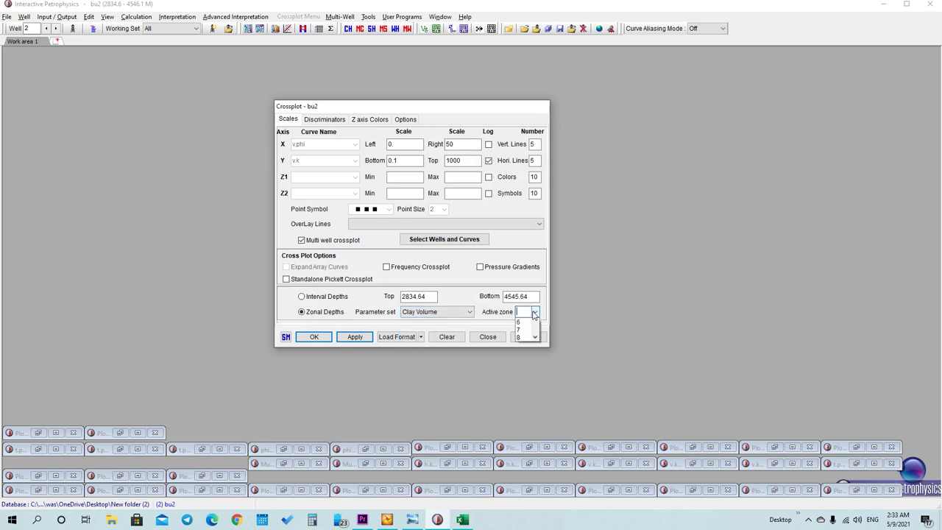
click(524, 323)
click(359, 339)
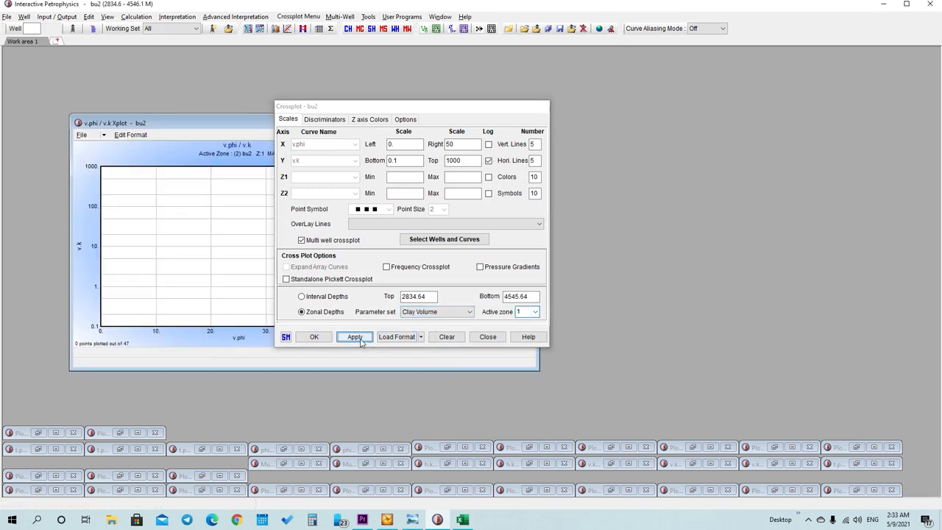
click(488, 337)
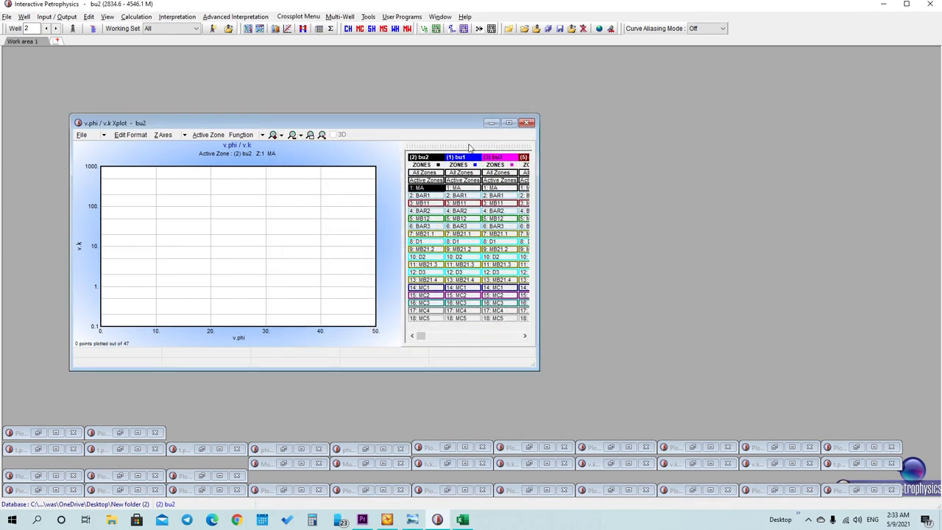
Undock and resize the zone/well list to show all six wells, and plot their zones MB21.1 to MB21.4.
drag(469, 147, 651, 134)
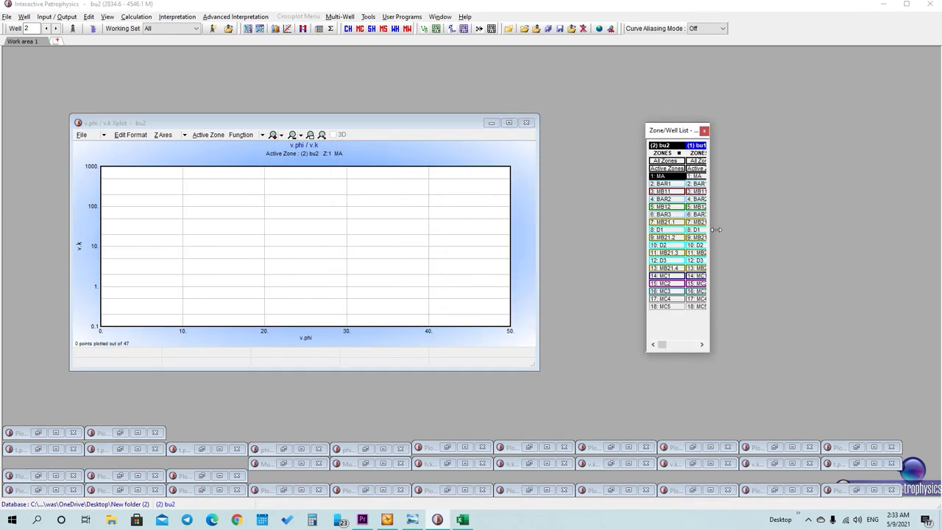
drag(716, 230, 877, 218)
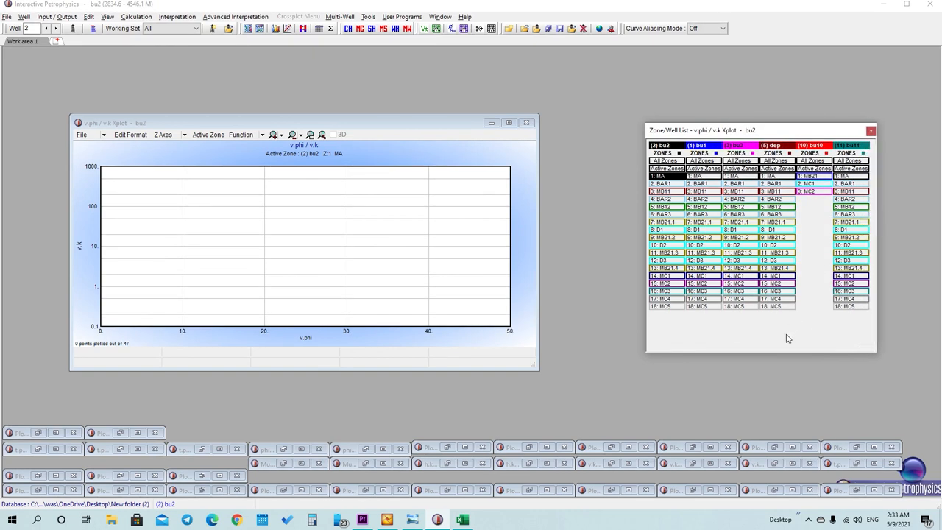
drag(780, 351, 777, 321)
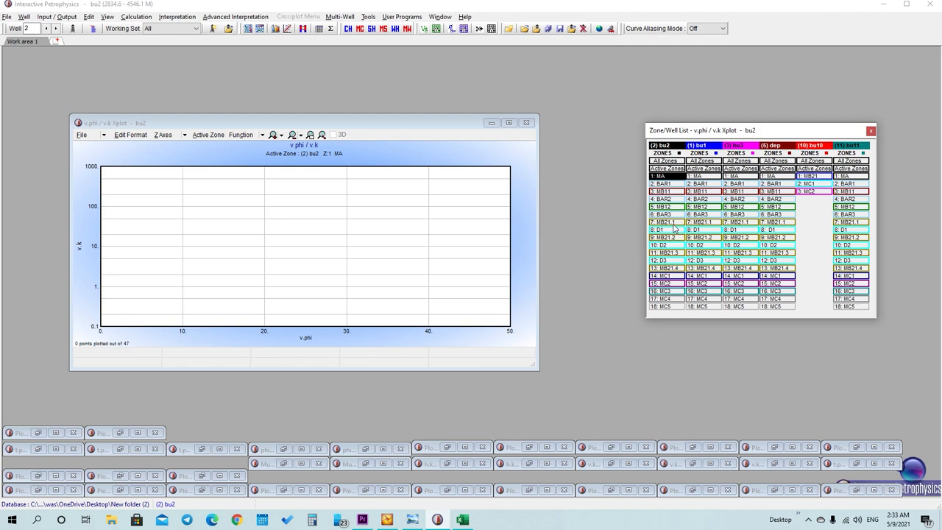
mouse_move(673, 226)
mouse_down()
mouse_move(666, 270)
mouse_move(699, 267)
mouse_move(695, 238)
mouse_move(705, 224)
mouse_move(733, 226)
mouse_move(753, 272)
mouse_move(771, 243)
mouse_move(813, 228)
mouse_move(848, 230)
mouse_move(857, 269)
mouse_up()
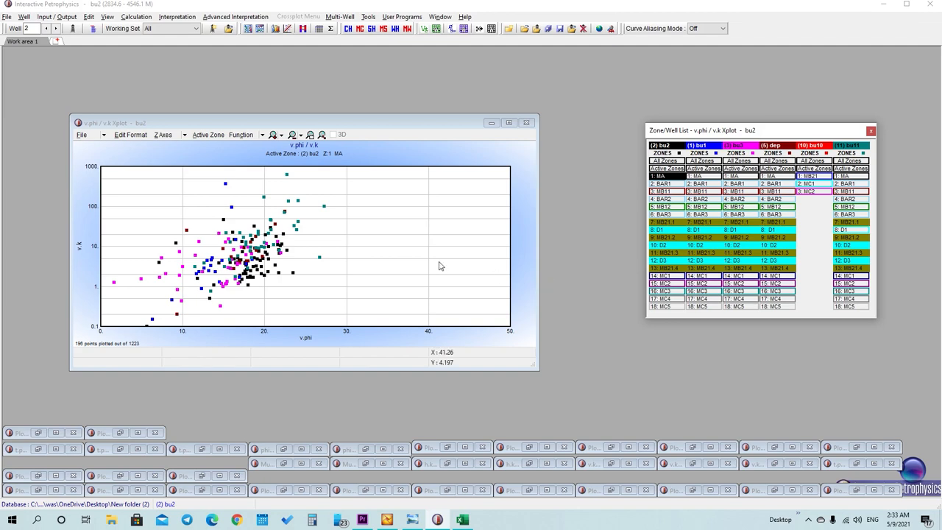
Fit linear Y = f(x) and RMA regressions through all plotted MB21 points, and keep only the RMA line.
right_click(386, 248)
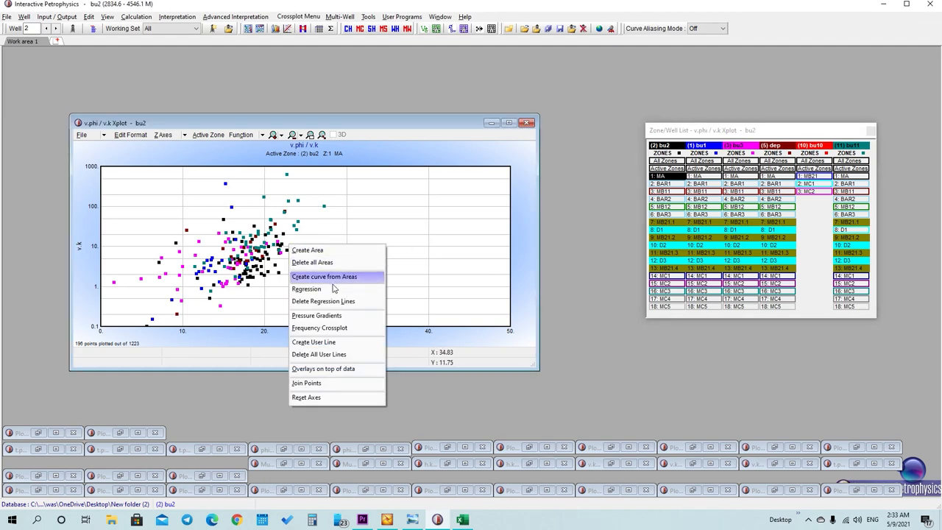
click(328, 293)
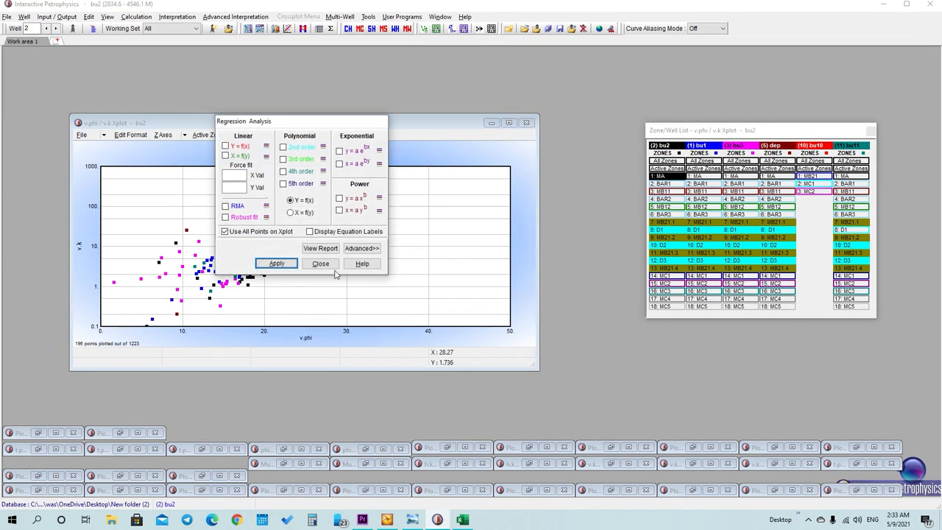
click(225, 146)
click(225, 206)
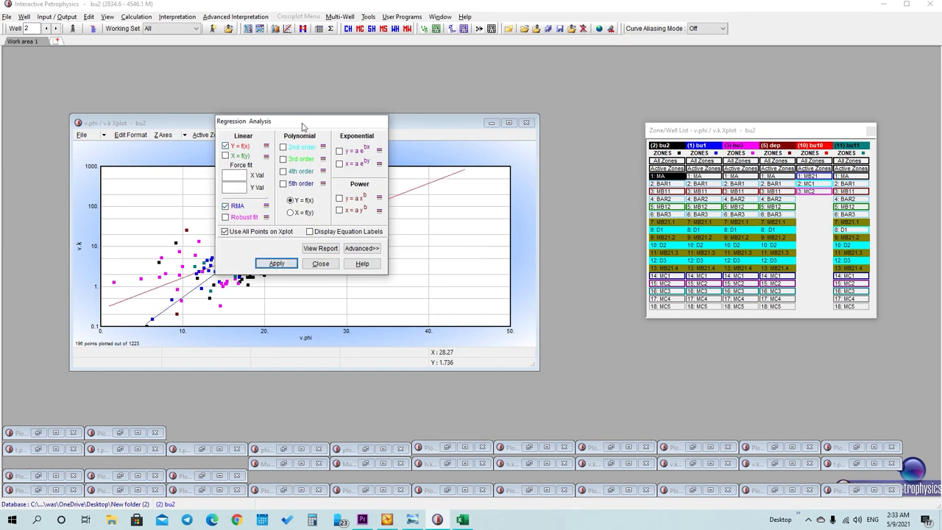
drag(301, 126, 528, 249)
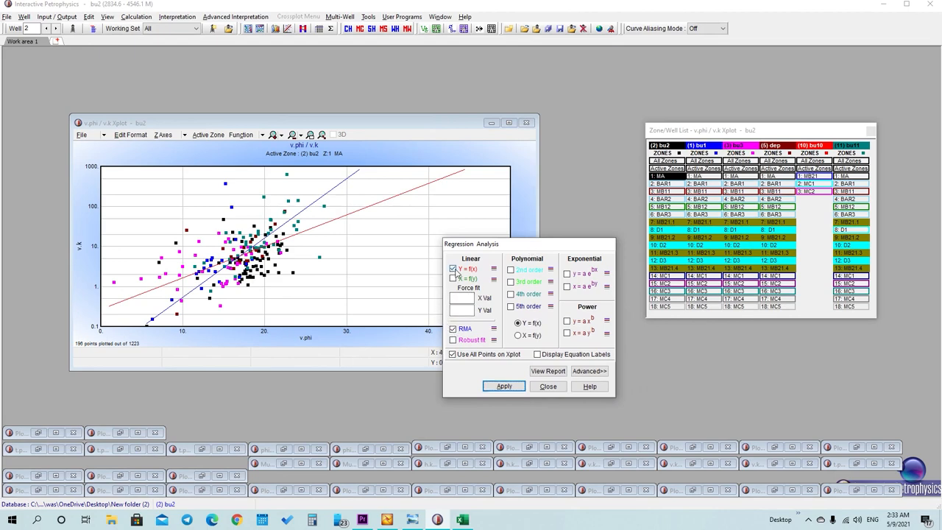
click(453, 270)
click(497, 388)
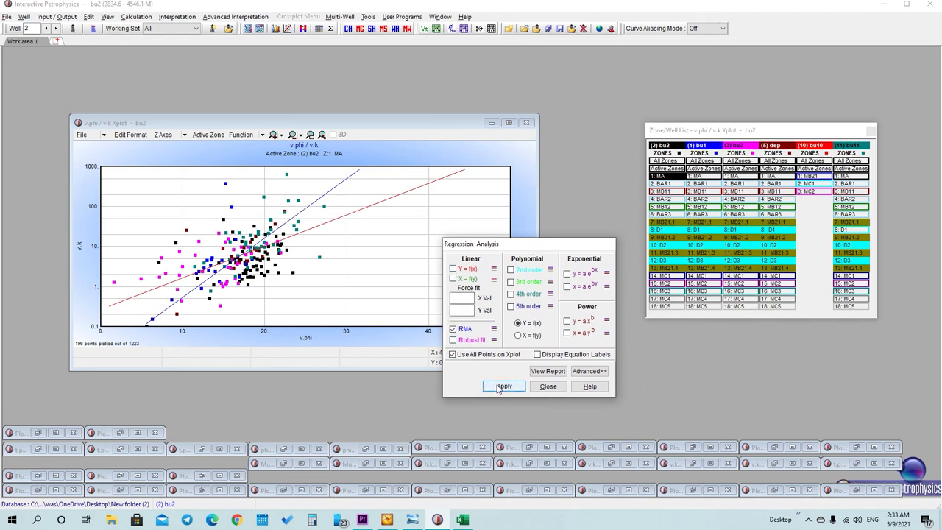
drag(554, 246, 585, 262)
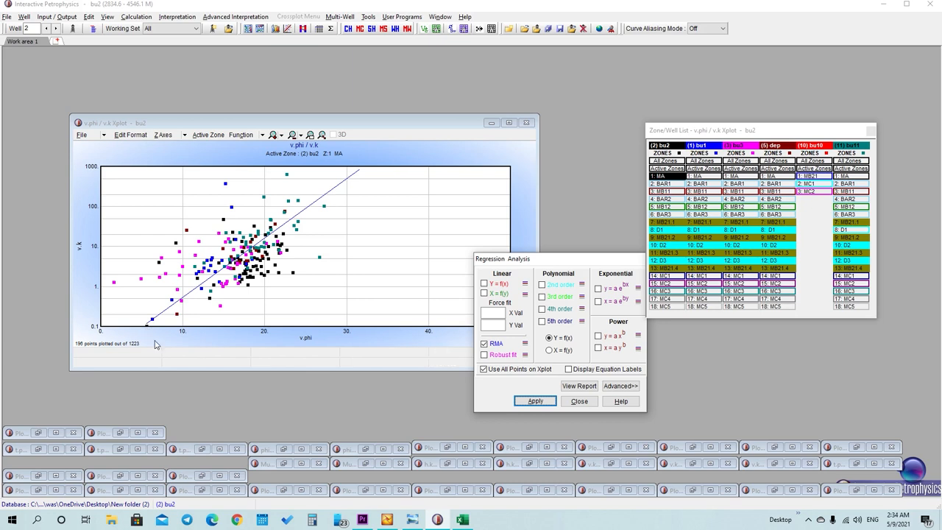
Switch to the cutoff workbook in Excel, enter 5.49 in E1 for mb21, and return to the crossplot.
click(461, 519)
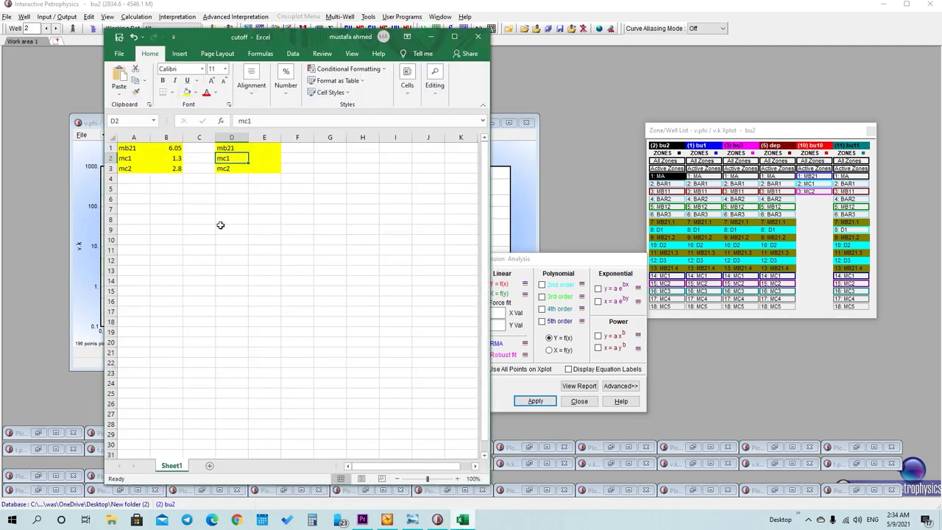
click(270, 157)
click(269, 150)
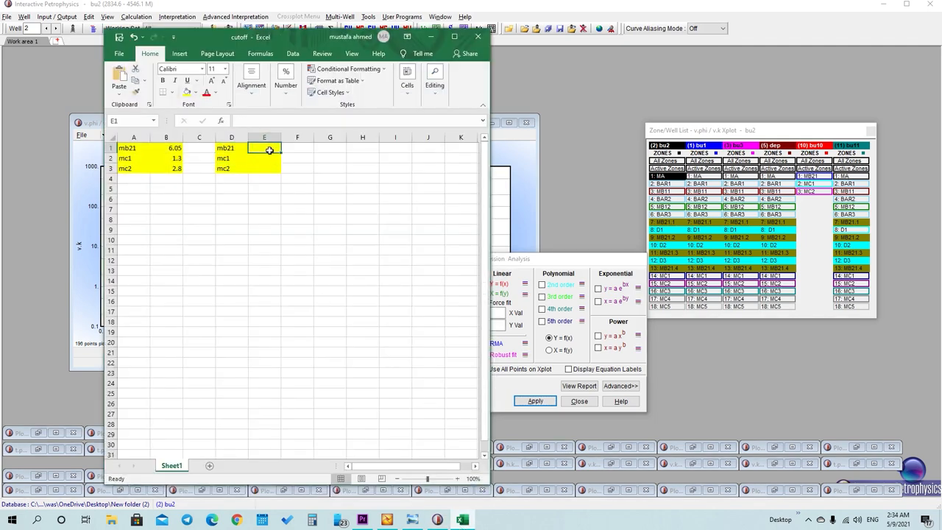
text(5.49)
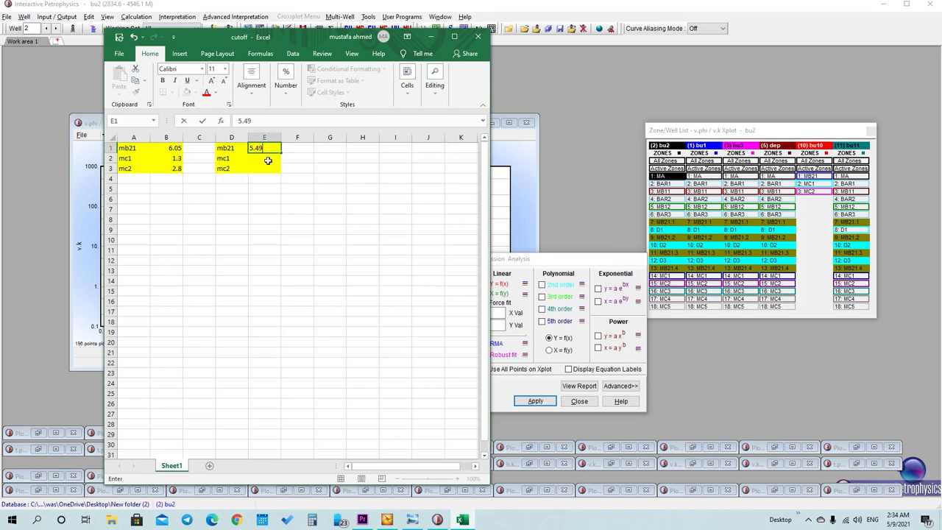
click(430, 37)
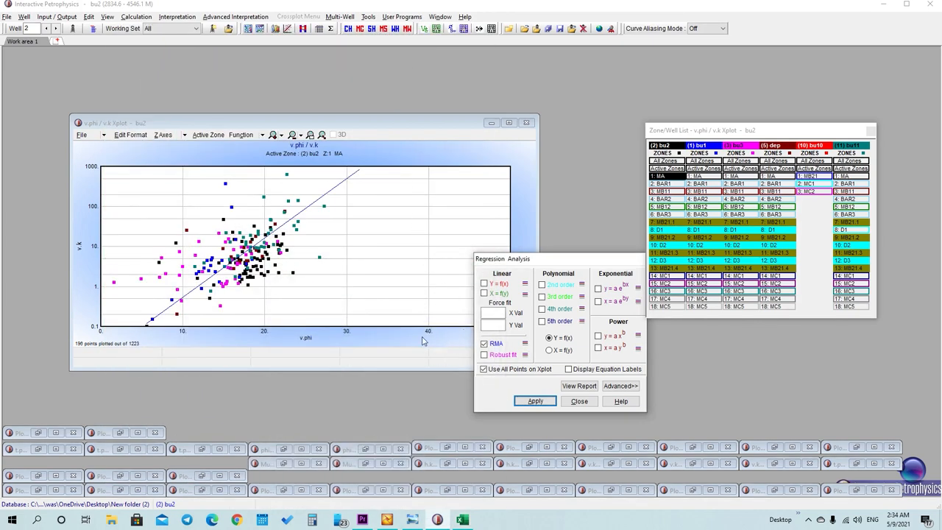
Replace the MB21 zones on the crossplot with zone MC1 for the wells.
right_click(663, 223)
mouse_move(664, 230)
mouse_down()
mouse_move(667, 272)
mouse_move(690, 268)
mouse_move(701, 231)
mouse_move(726, 237)
mouse_move(744, 272)
mouse_move(765, 272)
mouse_move(774, 234)
mouse_move(835, 235)
mouse_move(847, 268)
mouse_move(847, 233)
mouse_up()
double_click(673, 280)
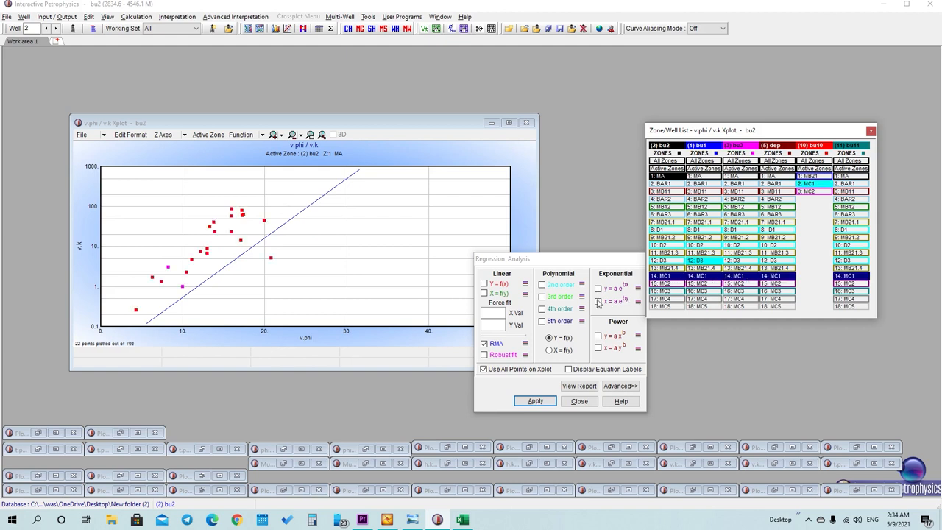
Fit Y = f(x) and RMA regressions to the MC1 points with equation labels displayed, and keep only the RMA line.
click(484, 284)
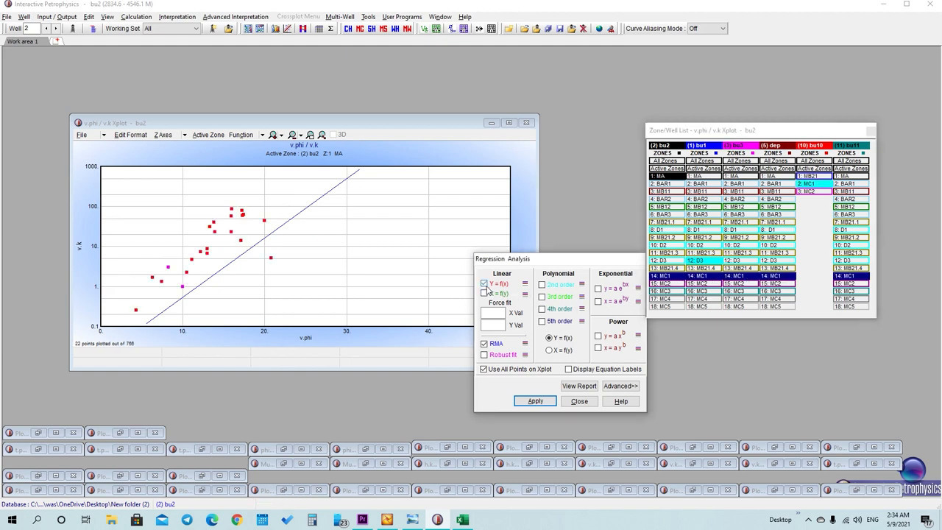
click(530, 401)
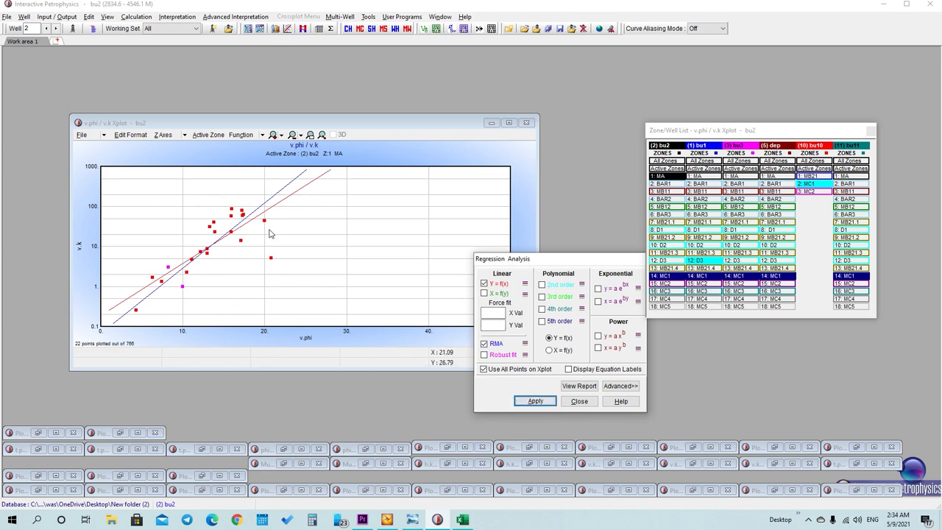
click(570, 370)
click(540, 404)
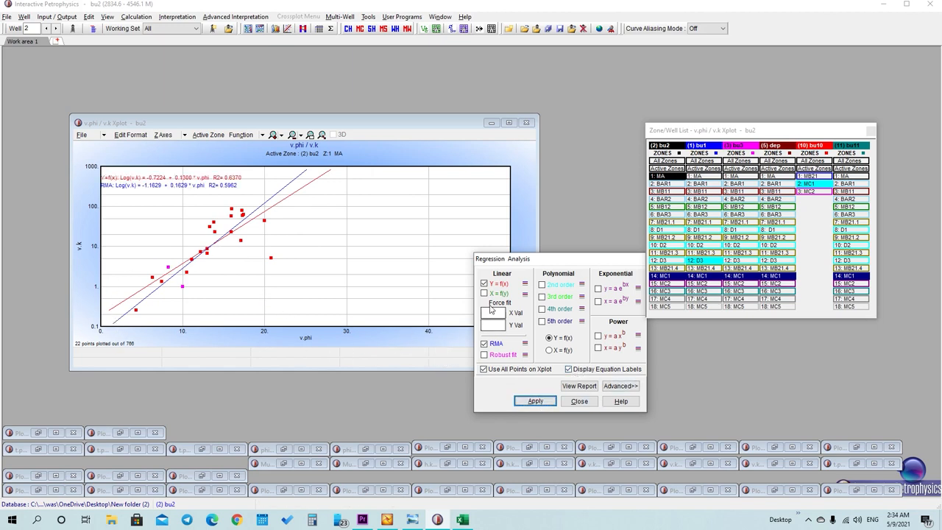
click(484, 284)
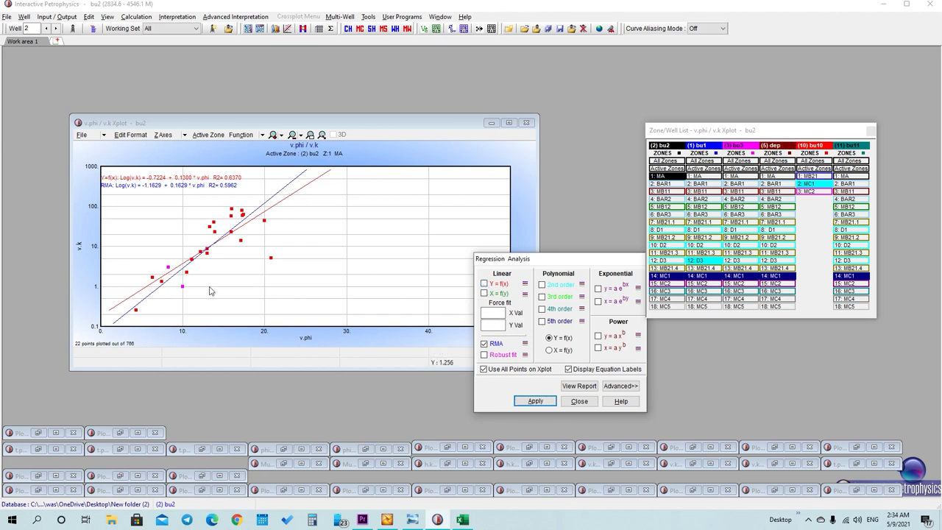
click(535, 400)
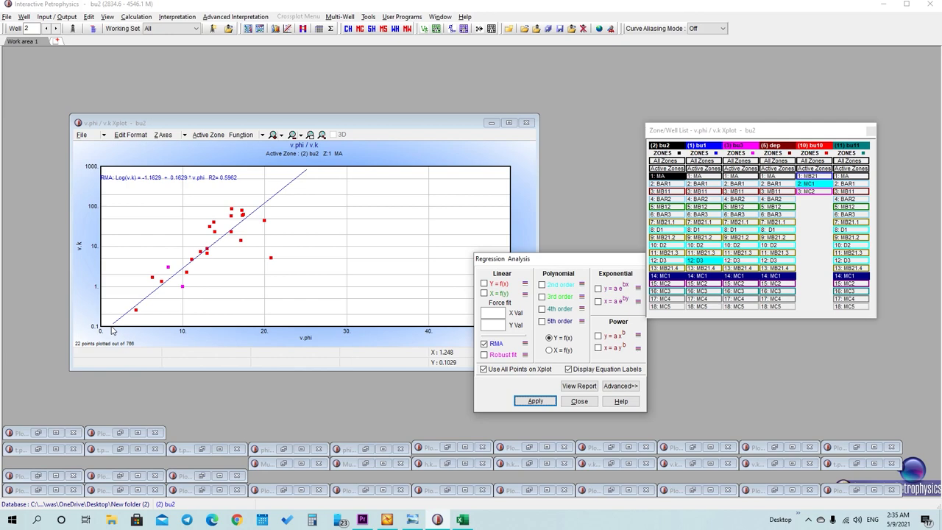
Switch to the cutoff workbook in Excel, enter 1.2 in E2 for mc1, and return to the crossplot.
click(462, 519)
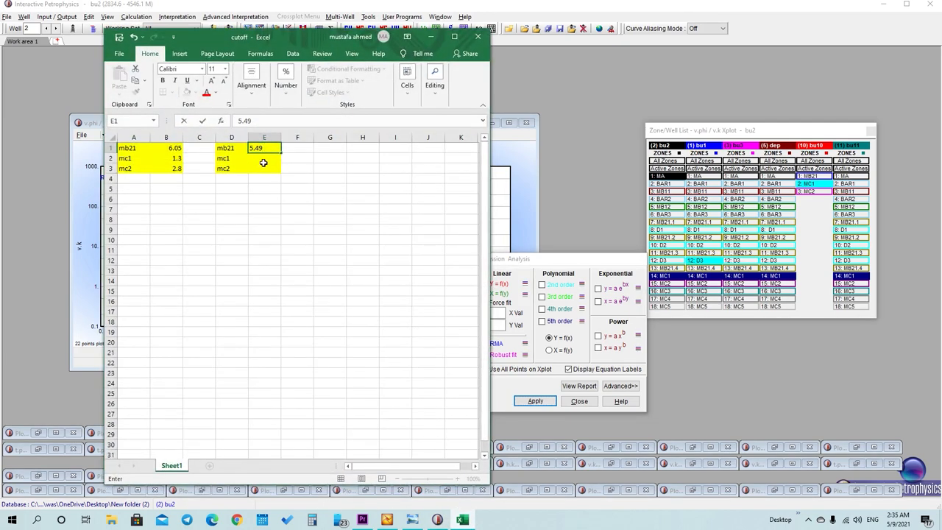
click(264, 163)
text(1)
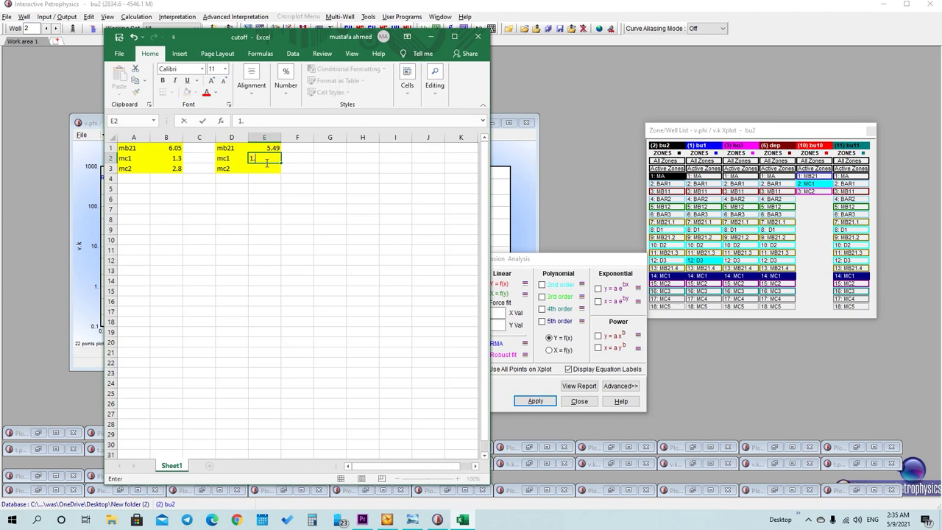
text(.2)
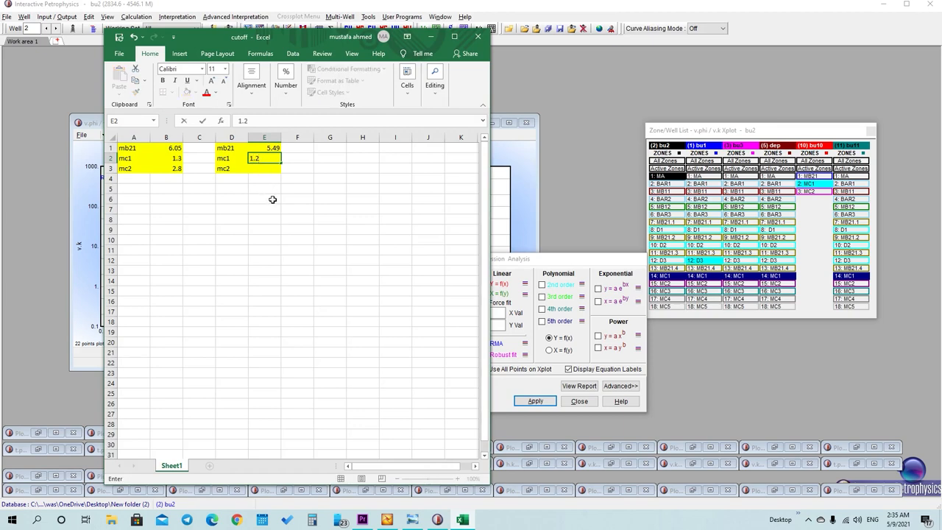
click(431, 36)
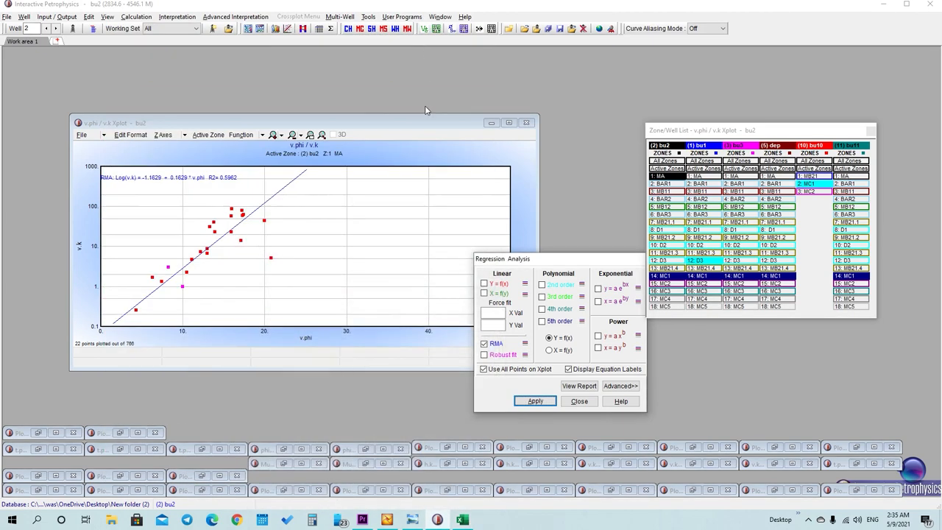
Switch the crossplot to zone MC2 for the wells and fit RMA and Y = f(x) regressions to its points.
click(672, 284)
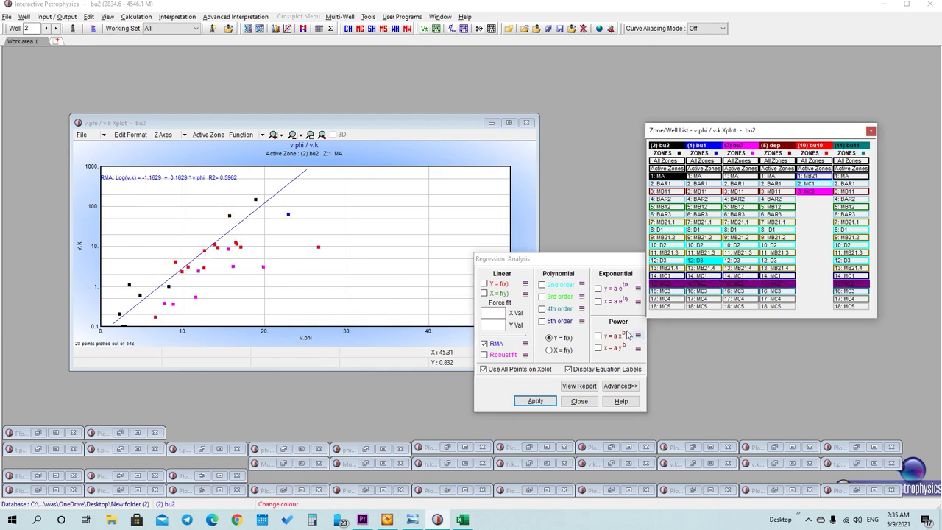
click(536, 401)
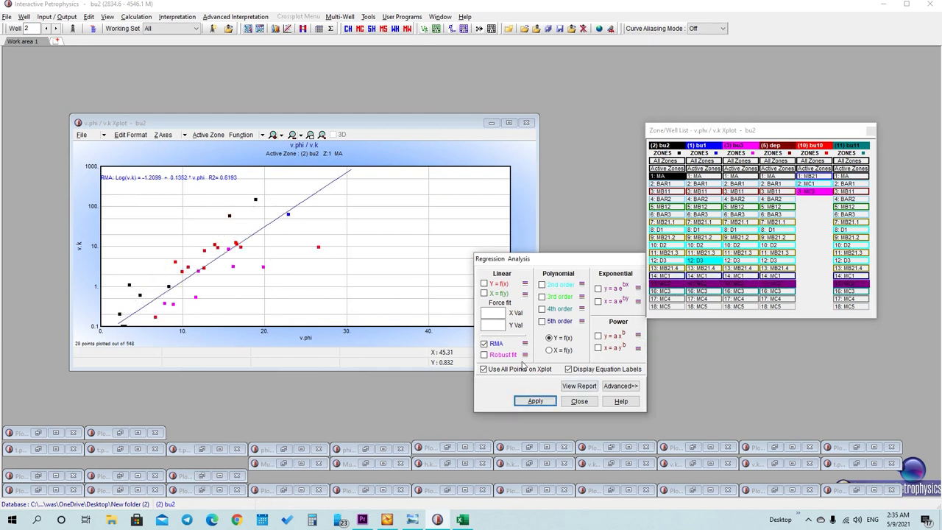
click(503, 284)
click(527, 402)
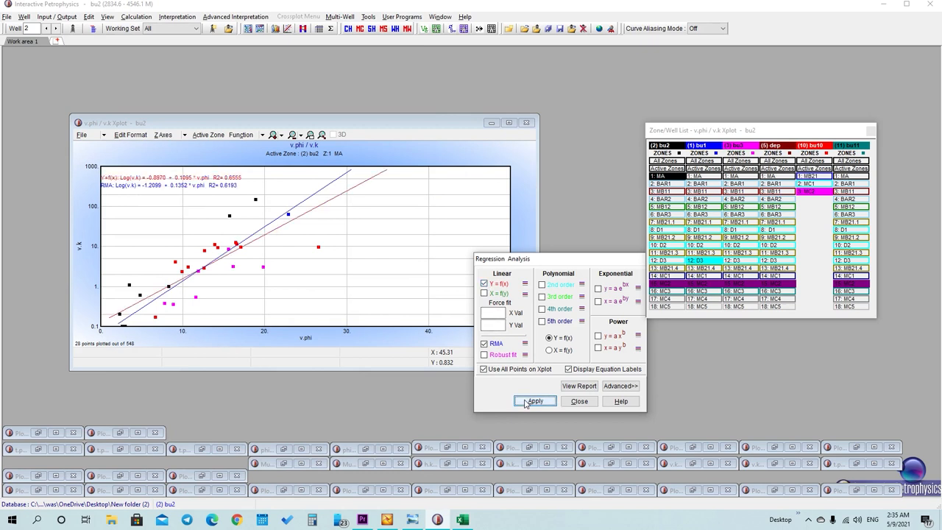
click(484, 284)
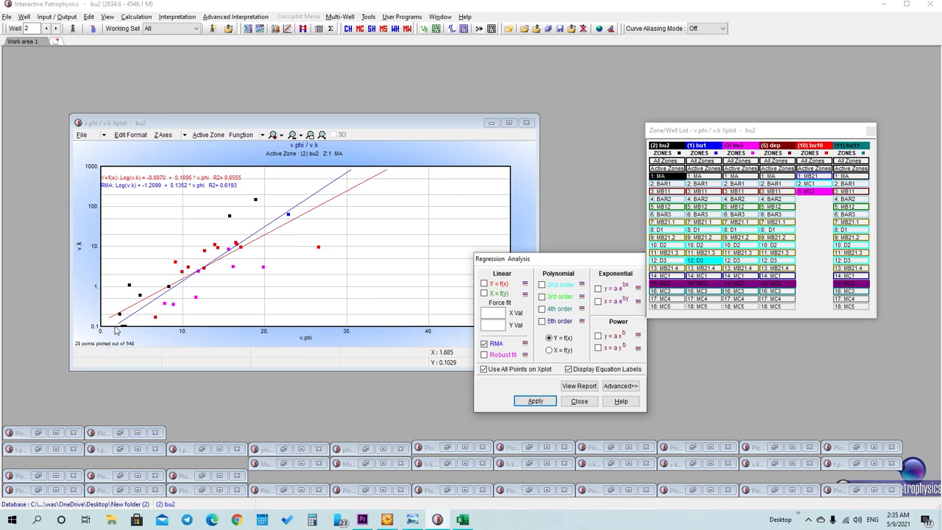
Switch to the cutoff workbook in Excel, enter 1.6 in E3 for mc2, and return to the crossplot.
click(462, 519)
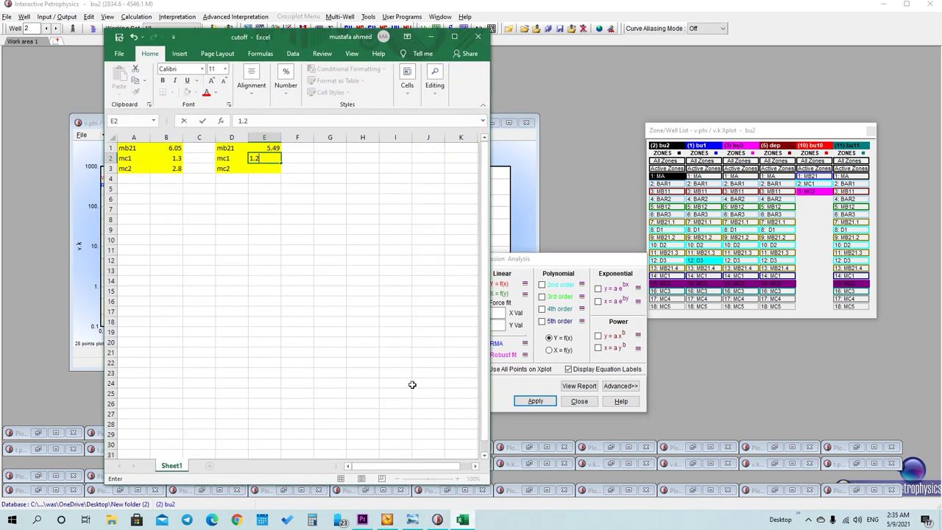
click(263, 171)
text(1.6)
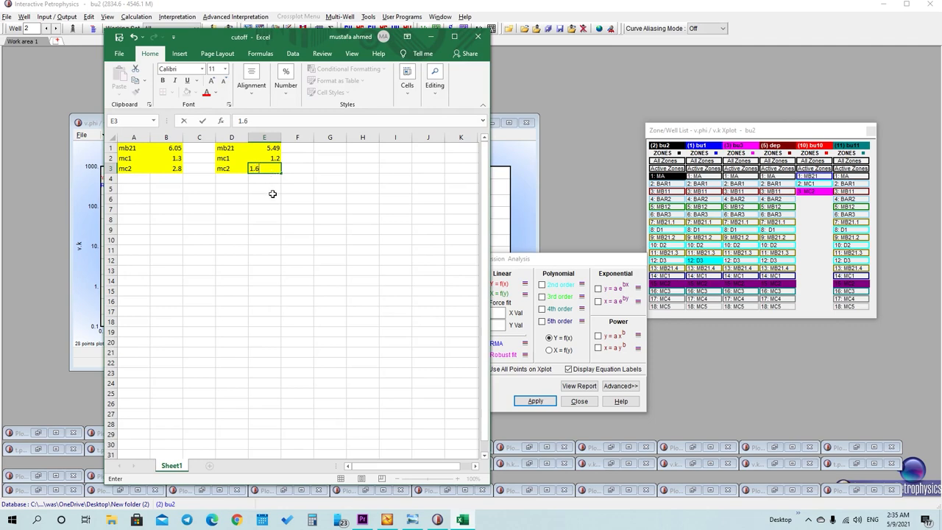
click(552, 259)
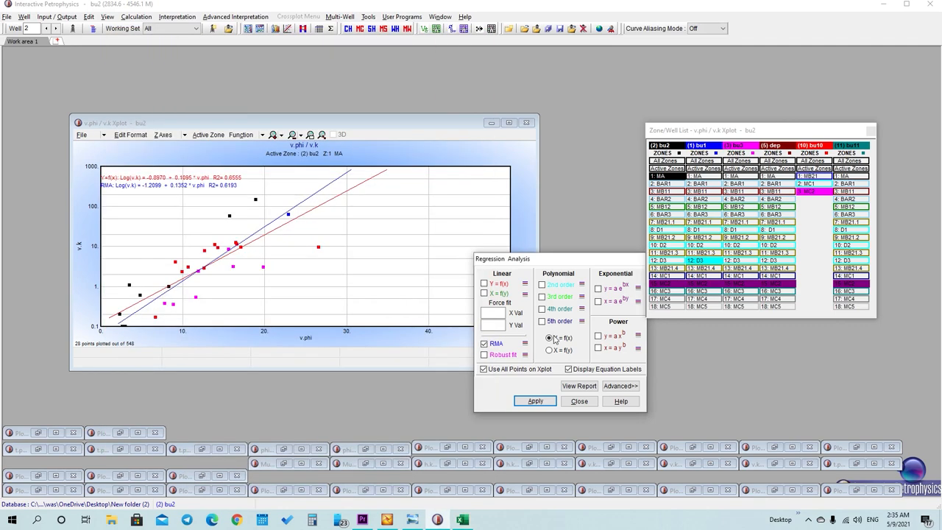
Close the regression analysis and the v.phi / v.k crossplot.
click(577, 402)
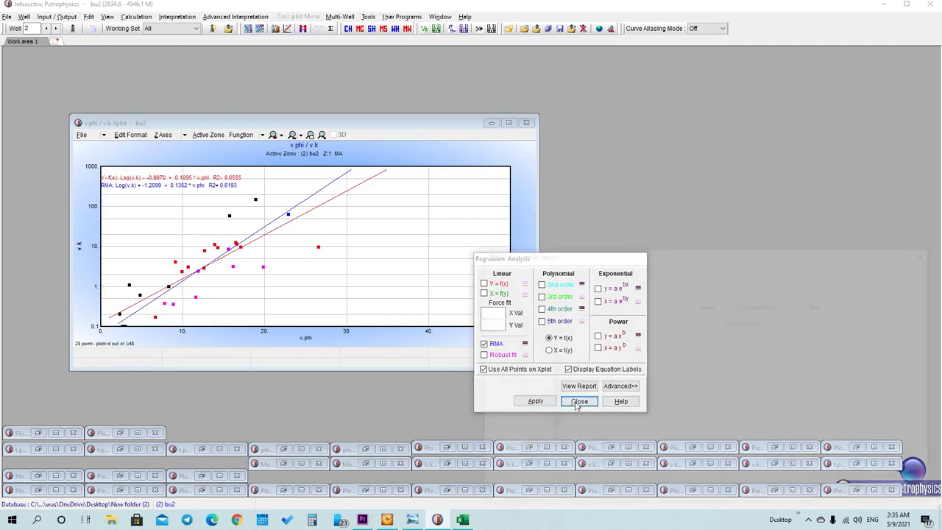
click(930, 251)
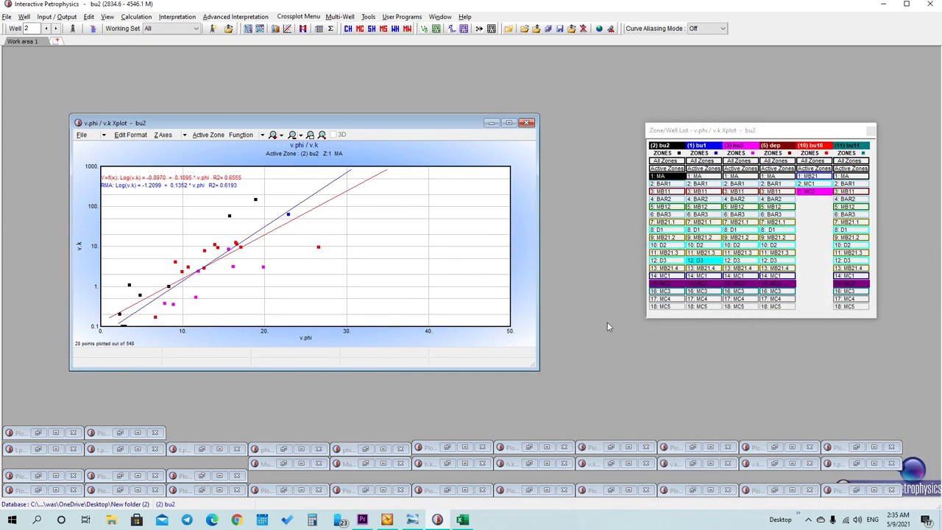
click(527, 122)
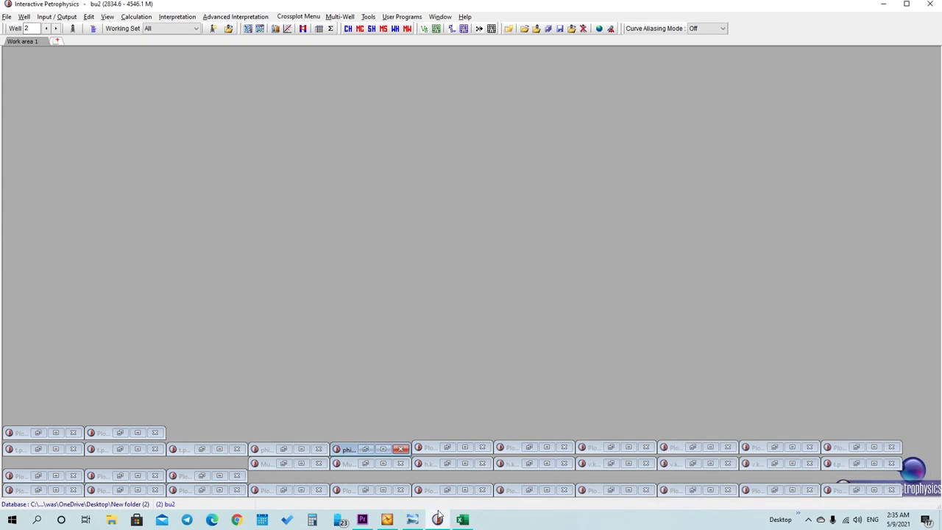
Switch to the cutoff workbook in Excel, maximize it, commit the E3 entry and select the cutoff tables in A1:E3.
click(462, 519)
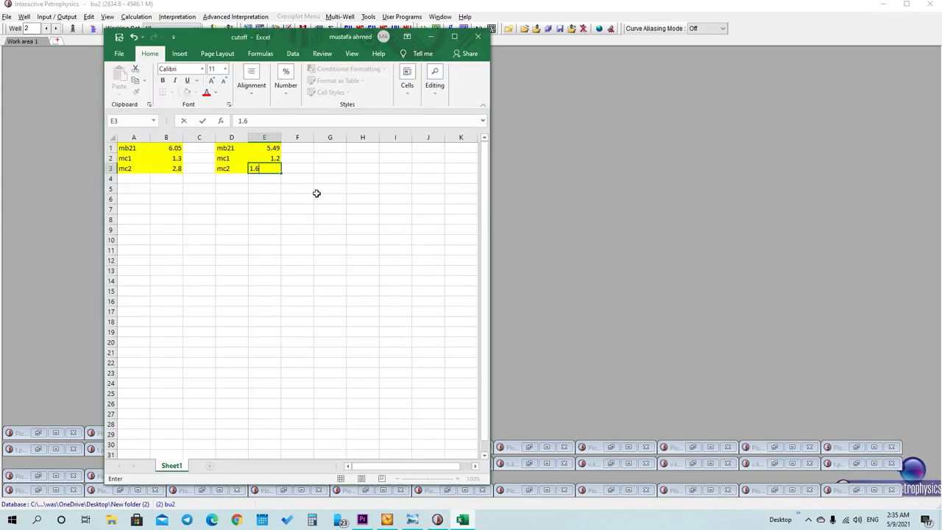
click(454, 36)
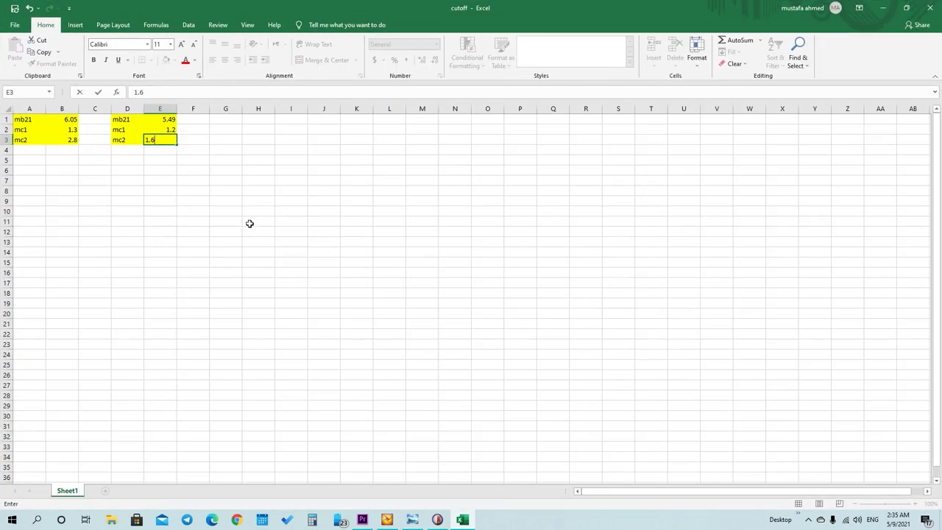
click(151, 184)
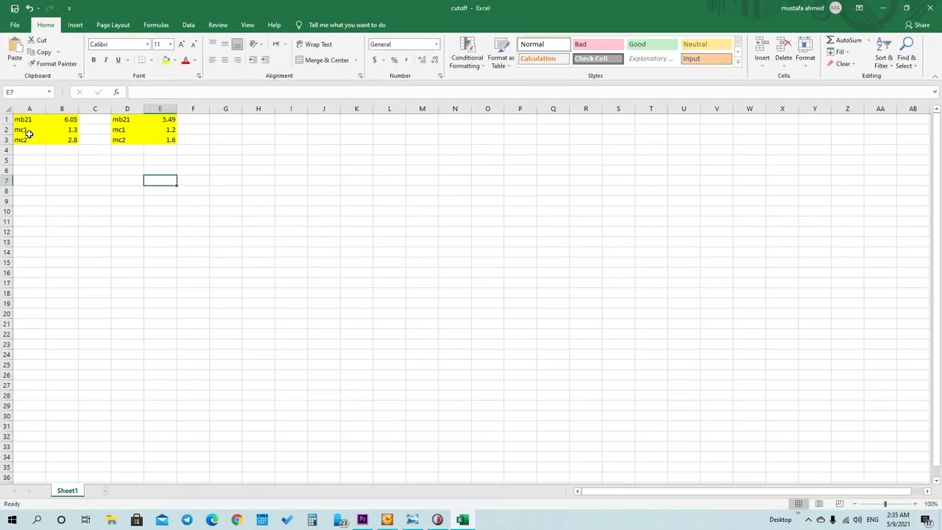
drag(26, 122, 161, 144)
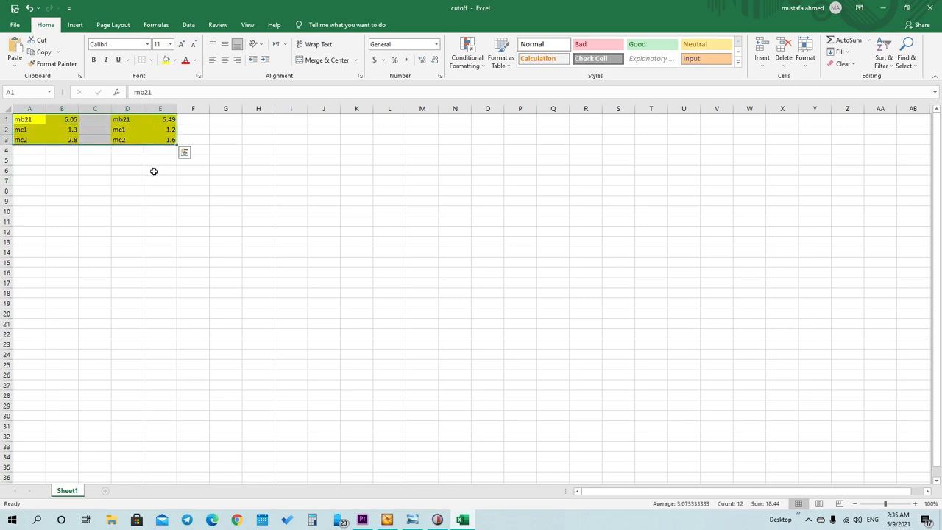